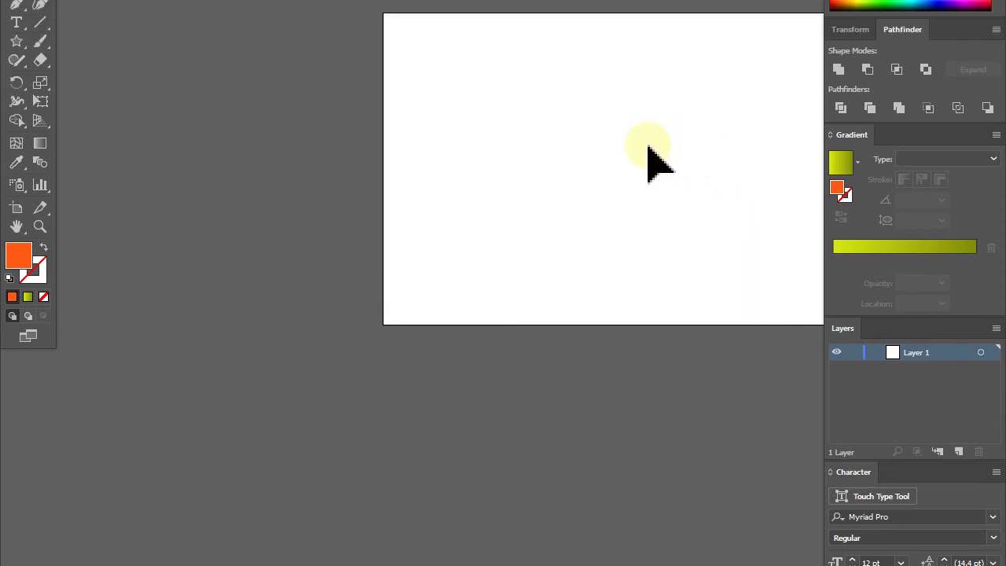
Frame the blank artboard in view and select the Polygon tool from the shape tools
scroll(616, 182, up, 3)
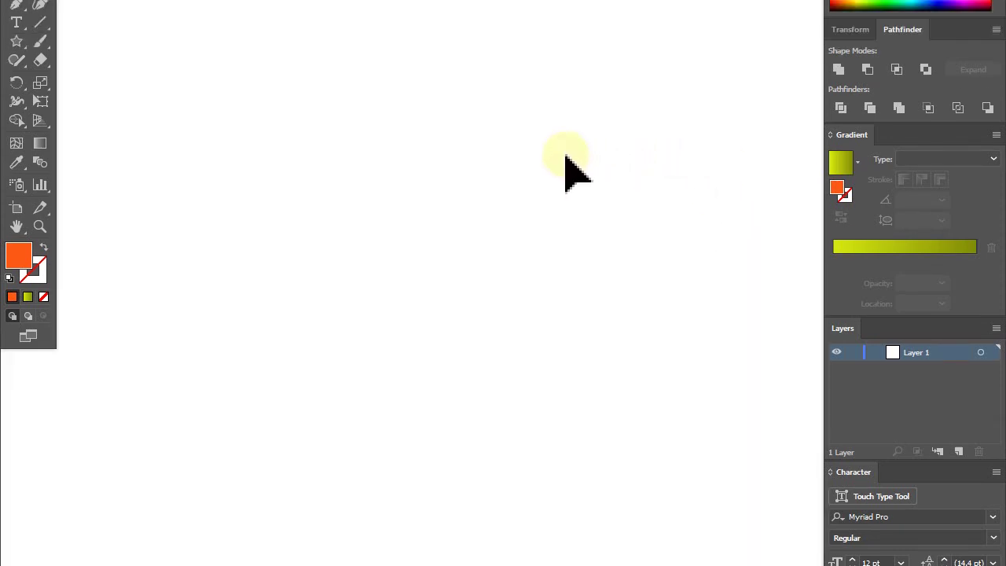
scroll(574, 165, down, 2)
drag(564, 161, 420, 225)
scroll(419, 225, up, 1)
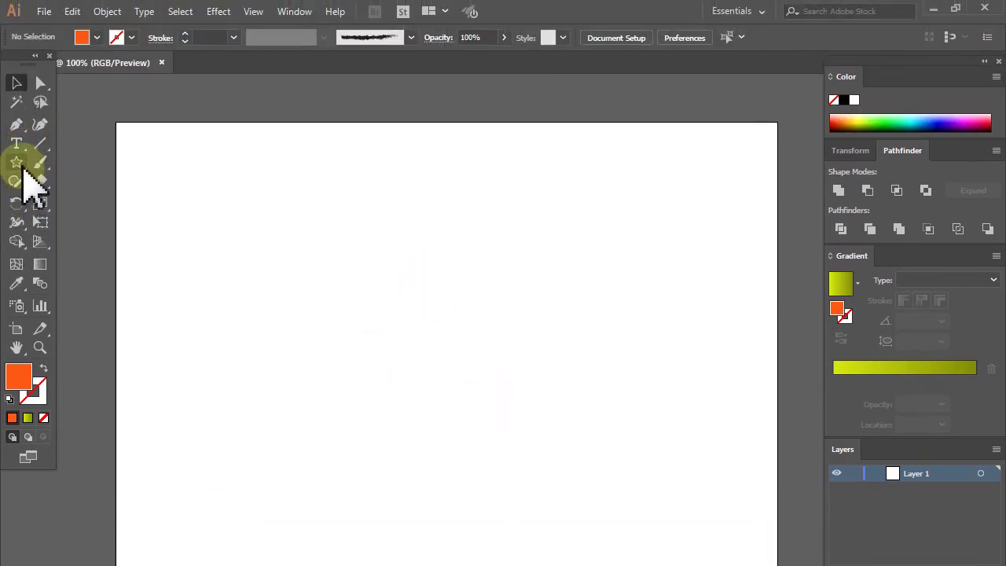
mouse_move(16, 162)
mouse_down()
mouse_move(100, 168)
mouse_move(79, 219)
mouse_up()
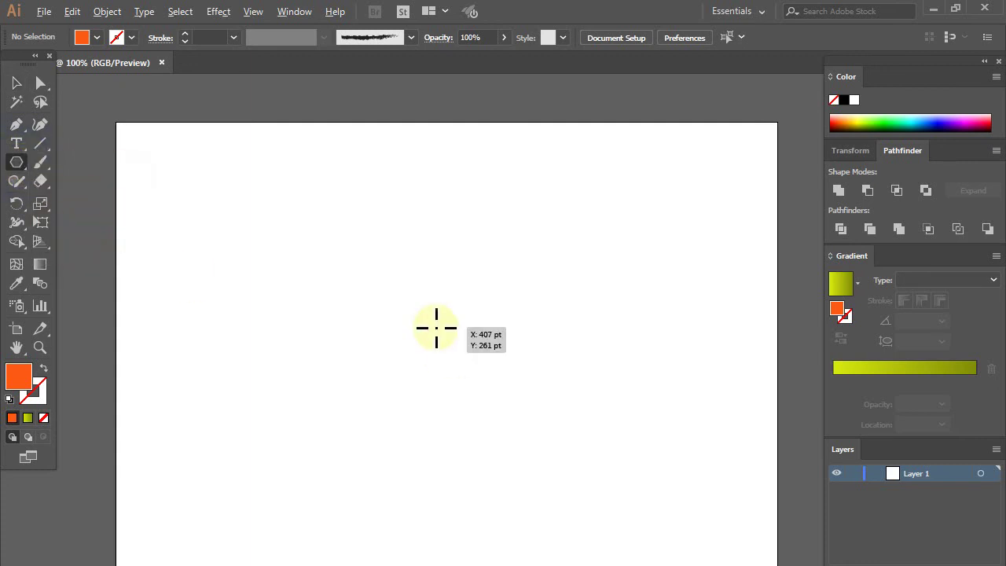
Draw a large orange seven-sided polygon in the middle of the artboard, then deselect it
mouse_move(435, 322)
mouse_down()
mouse_move(491, 397)
mouse_move(532, 419)
mouse_up()
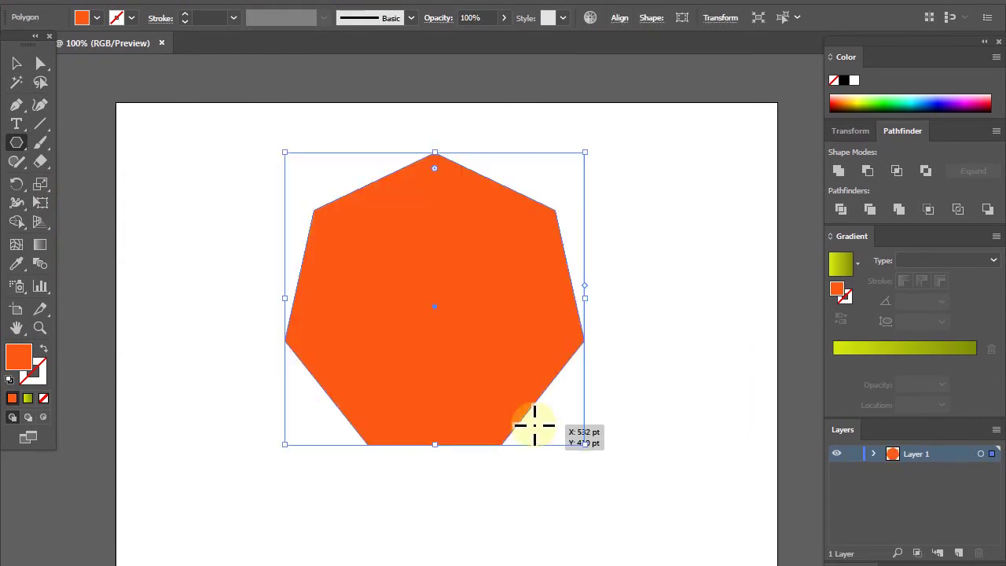
click(16, 124)
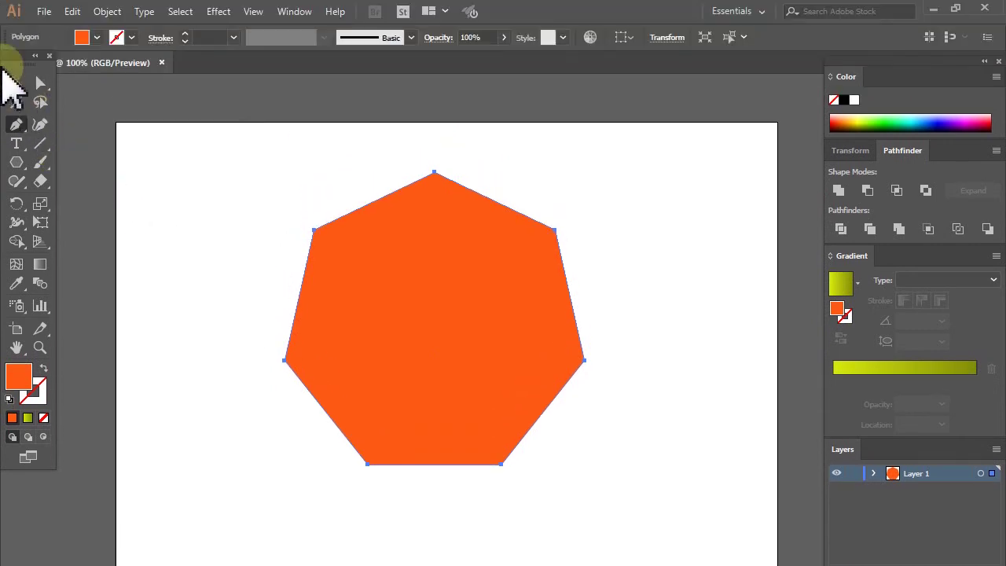
click(16, 83)
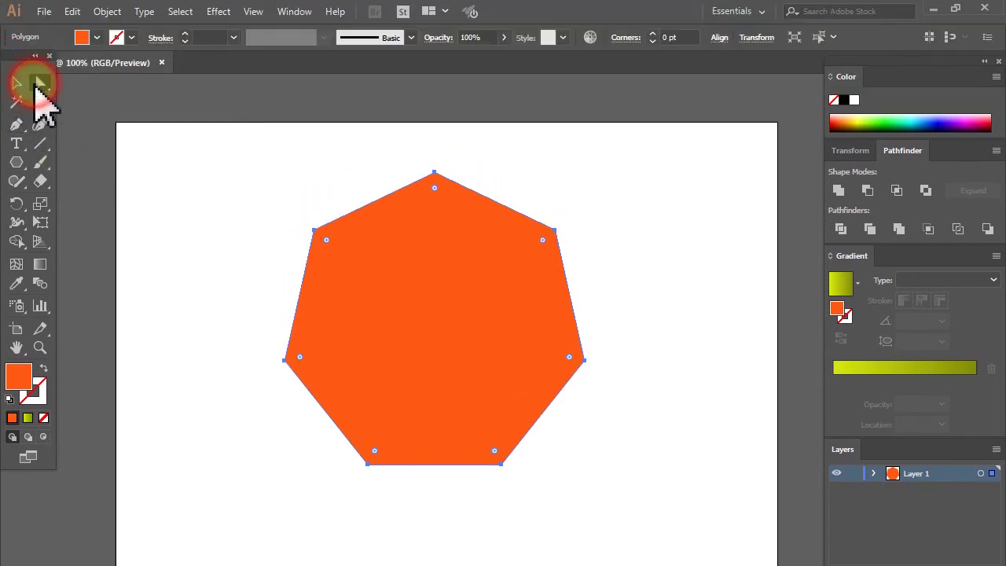
click(169, 197)
Trace the A's legs from the heptagon's bottom-left vertex through its apex to the bottom-right vertex
click(19, 126)
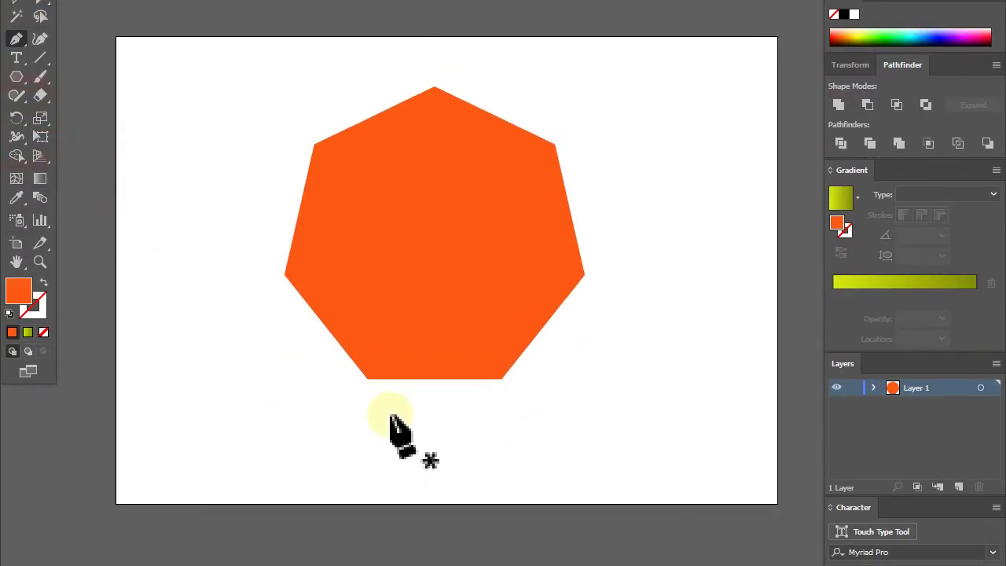
click(367, 463)
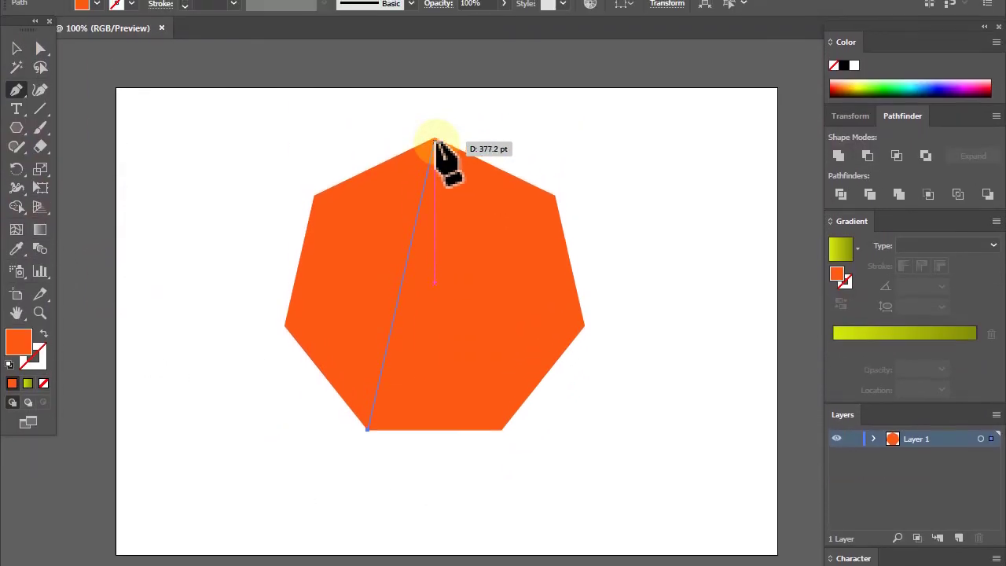
click(435, 137)
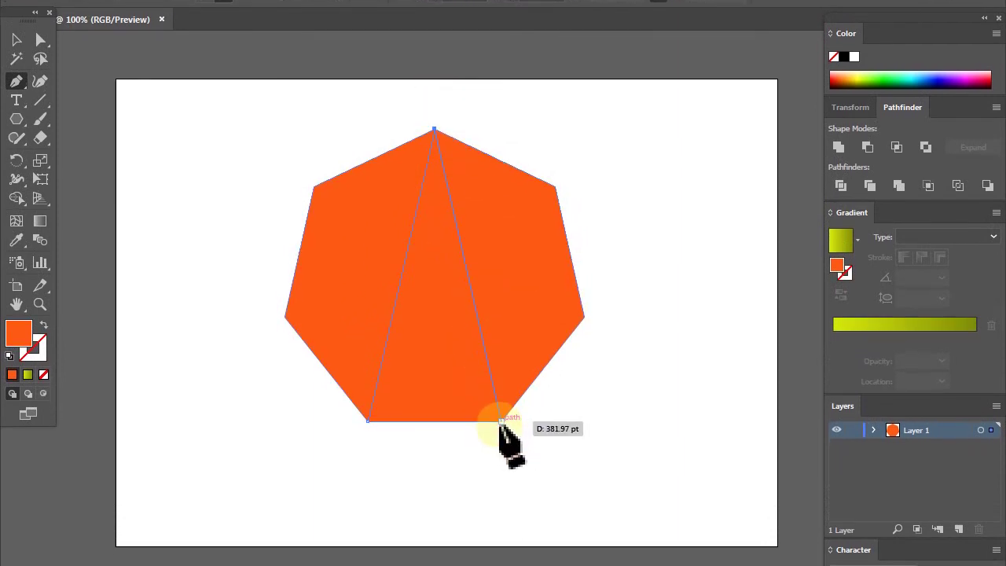
click(500, 428)
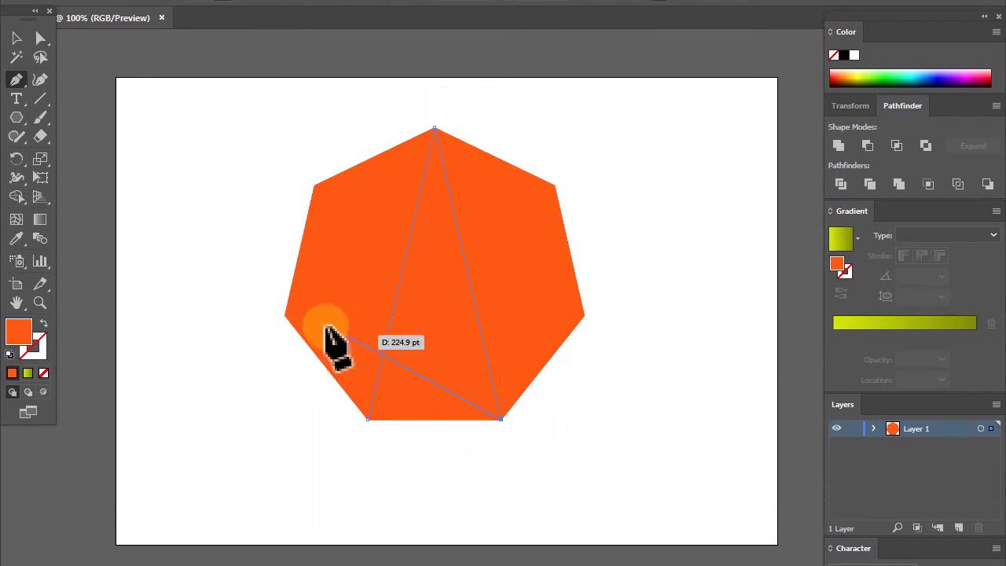
click(17, 83)
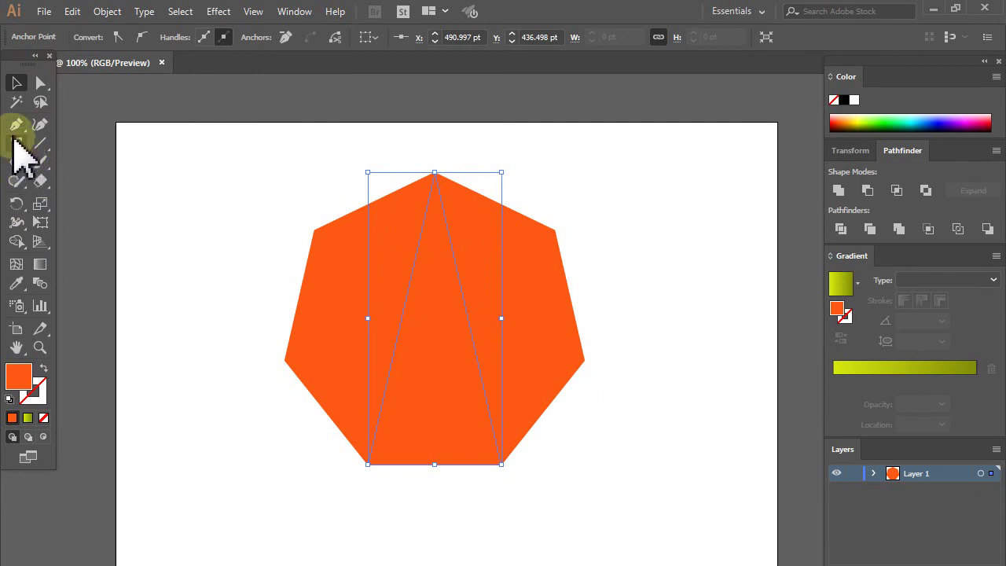
Add an anchor point partway up the A's left leg and deselect the path
click(17, 124)
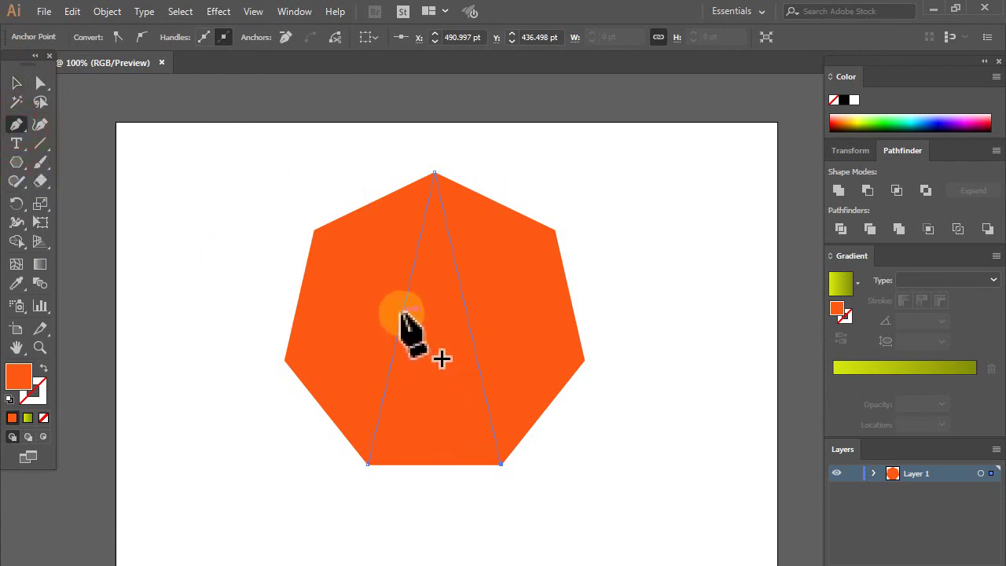
click(402, 313)
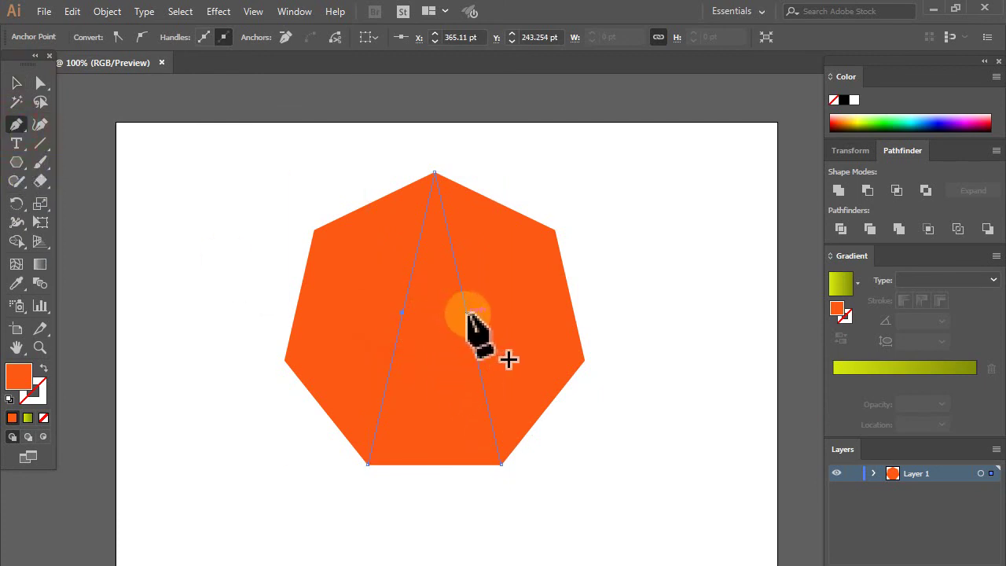
click(17, 83)
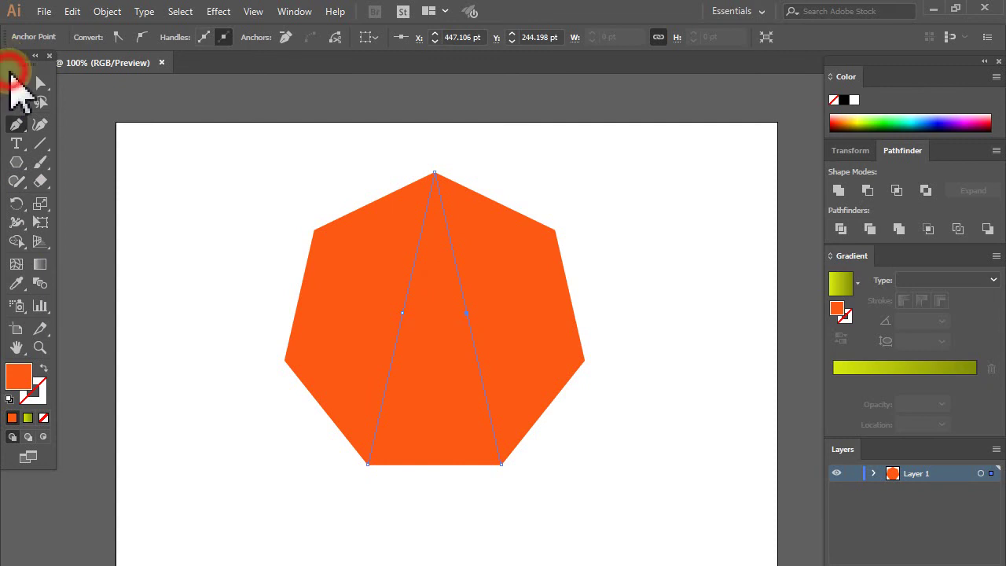
click(211, 149)
key(ctrl+equal)
key(ctrl+minus)
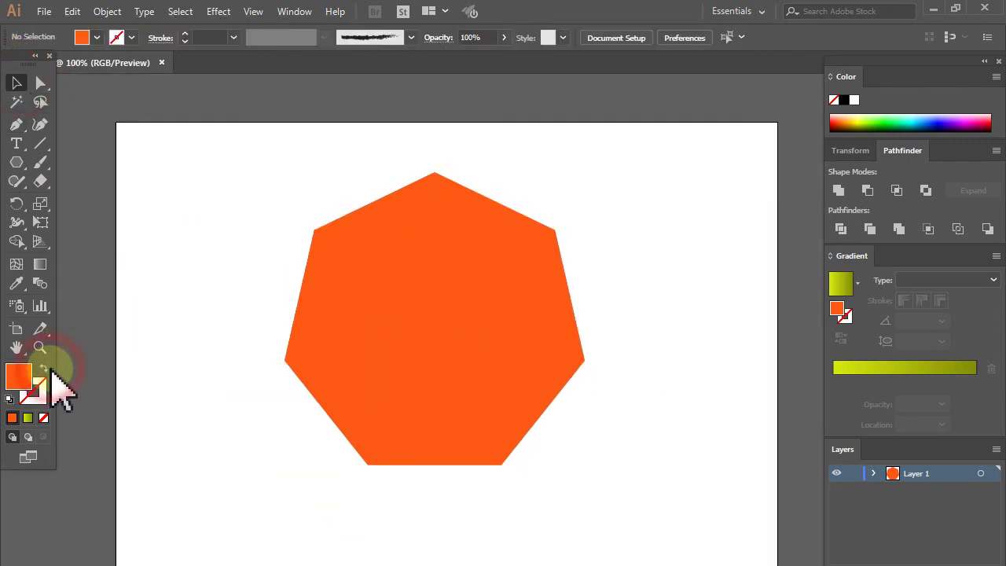
Give the A path a 1 pt black stroke with no fill
click(409, 279)
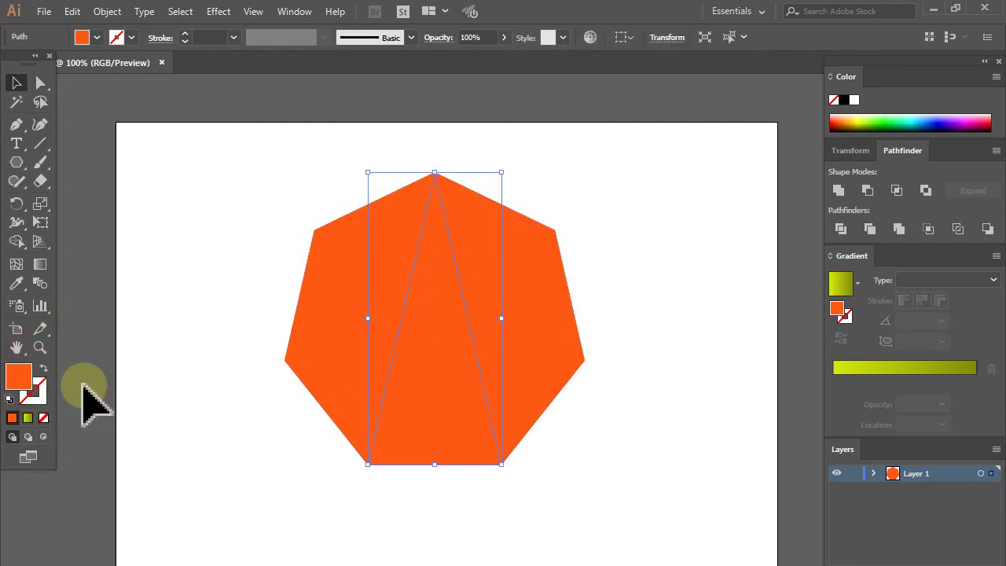
click(43, 367)
click(142, 361)
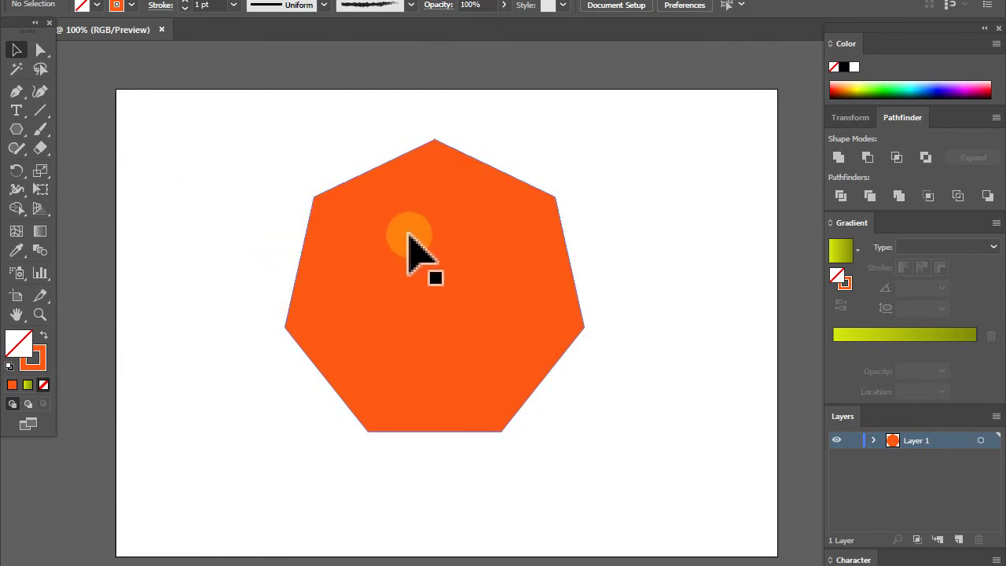
click(409, 235)
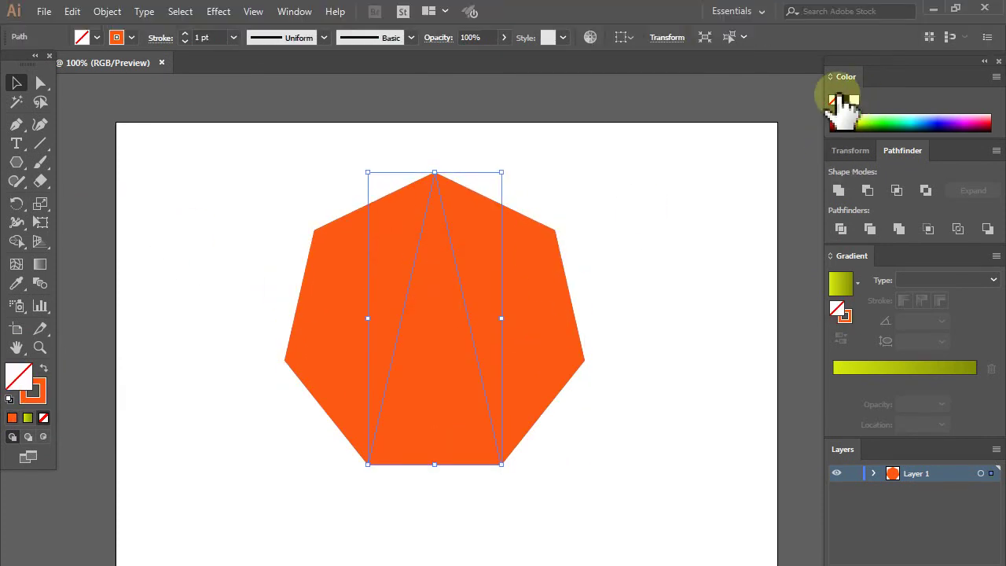
click(842, 101)
click(44, 369)
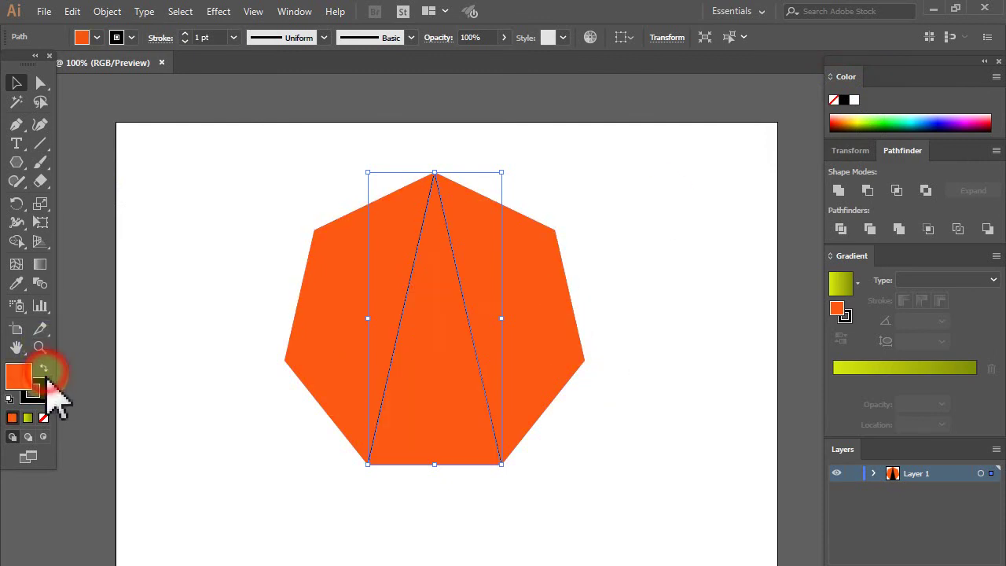
click(44, 417)
click(209, 334)
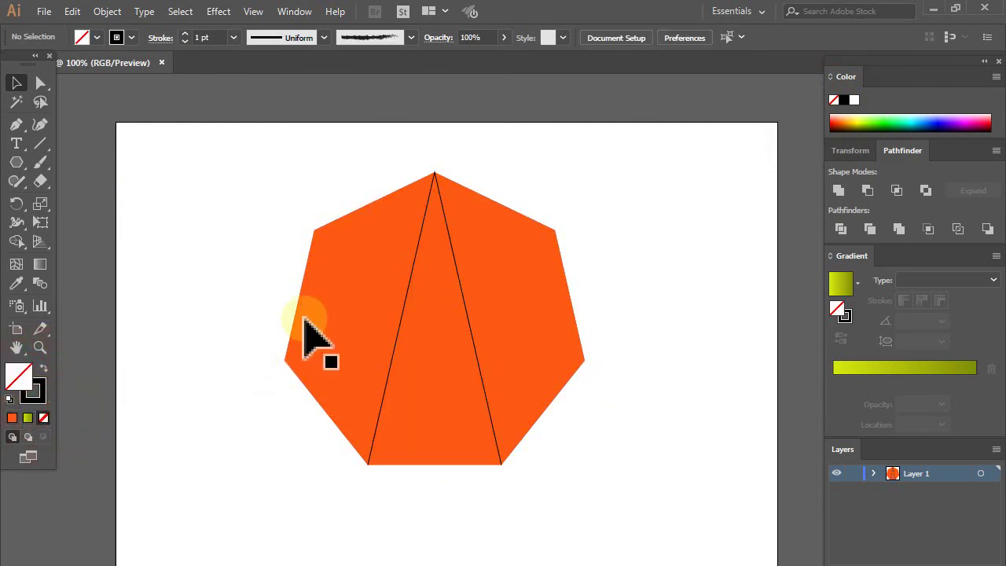
click(409, 306)
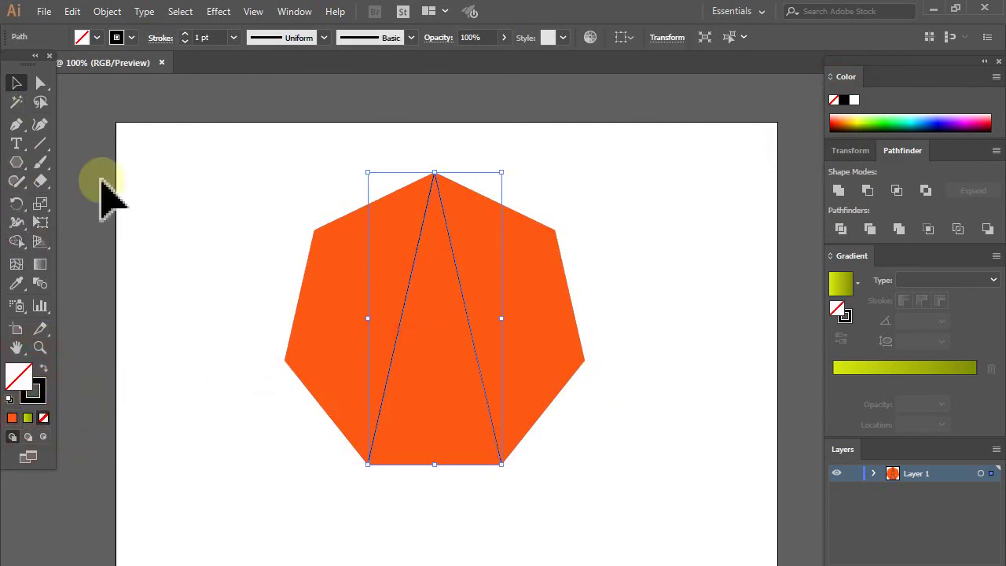
click(176, 206)
click(16, 126)
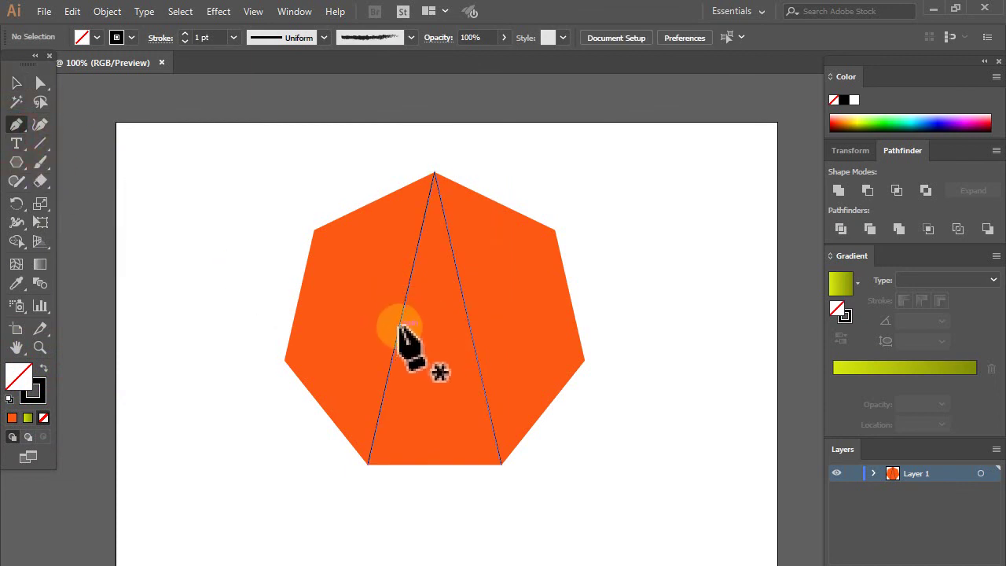
Draw a horizontal crossbar between the A's legs and delete the orange heptagon
click(402, 313)
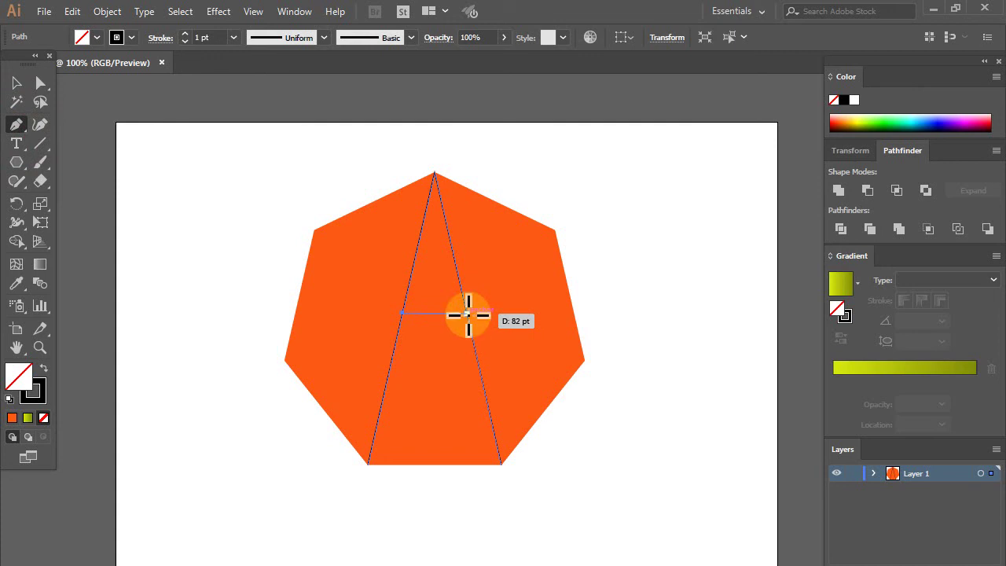
click(467, 313)
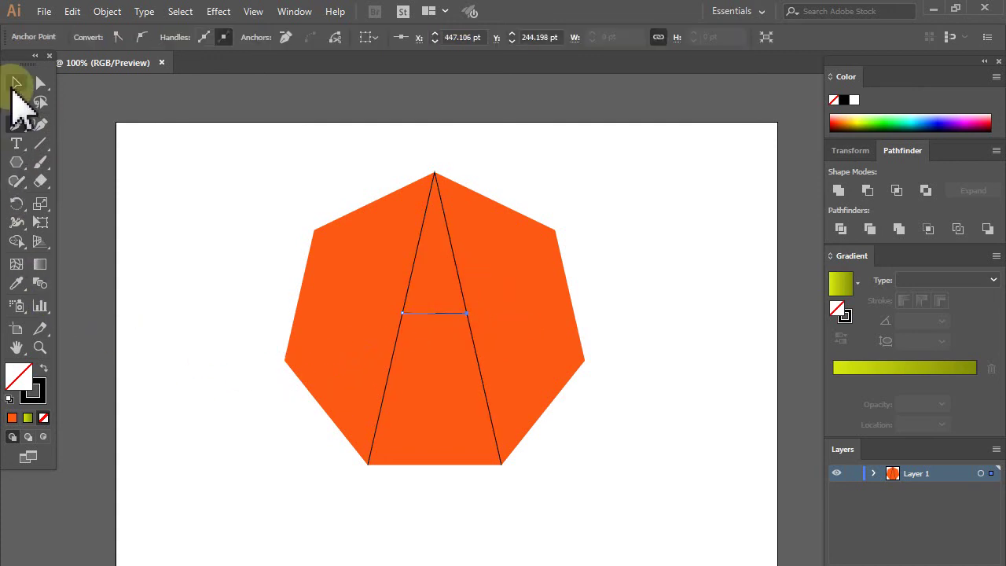
click(15, 82)
click(365, 379)
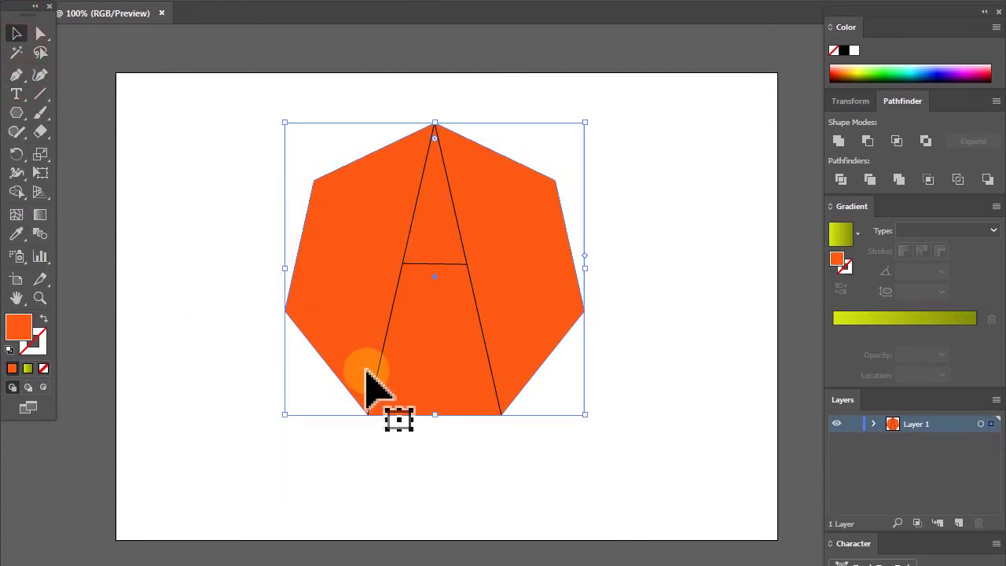
key(Delete)
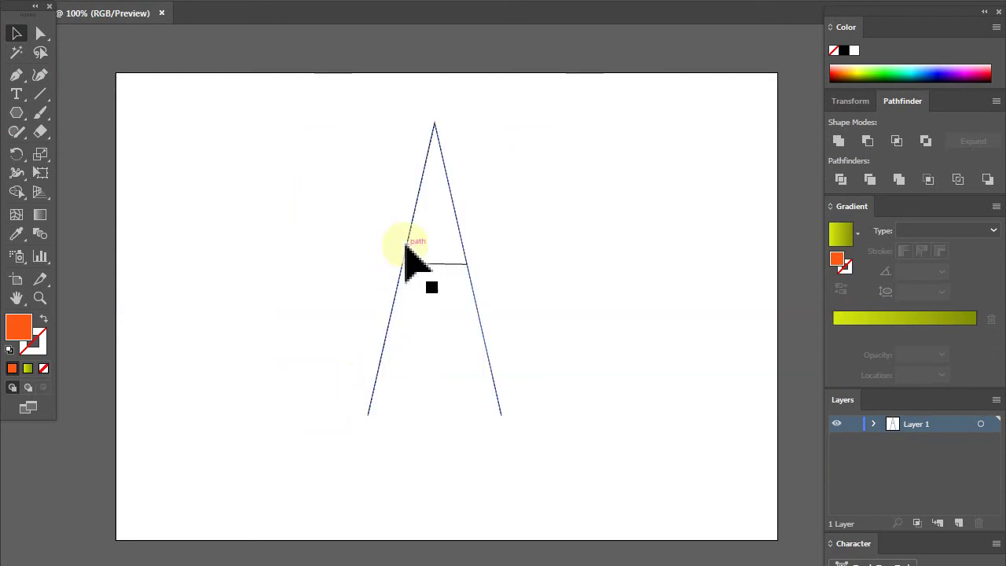
click(406, 246)
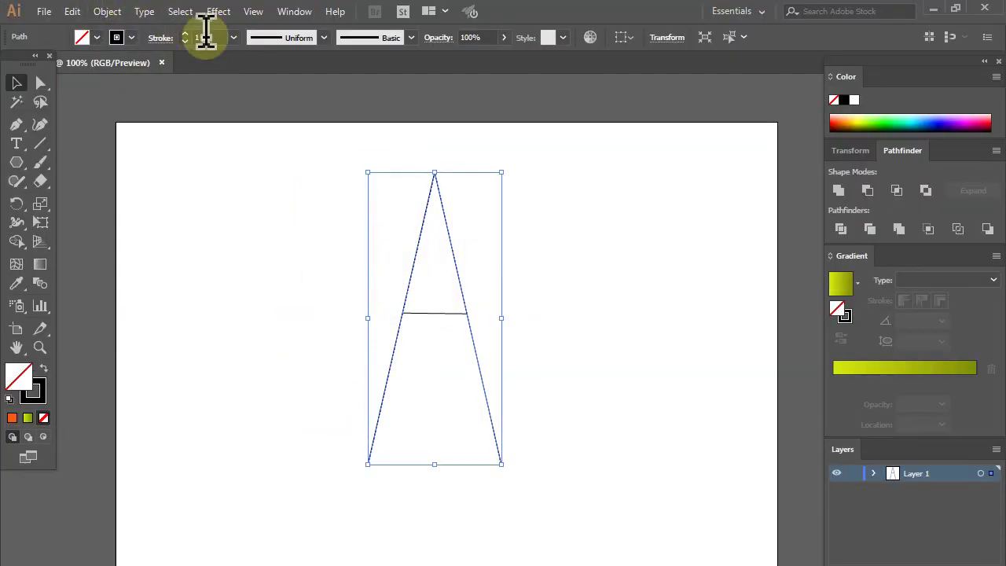
Set the A's stroke weight to 2 pt and try the oval and pinched width profiles
text(2)
key(Return)
click(279, 37)
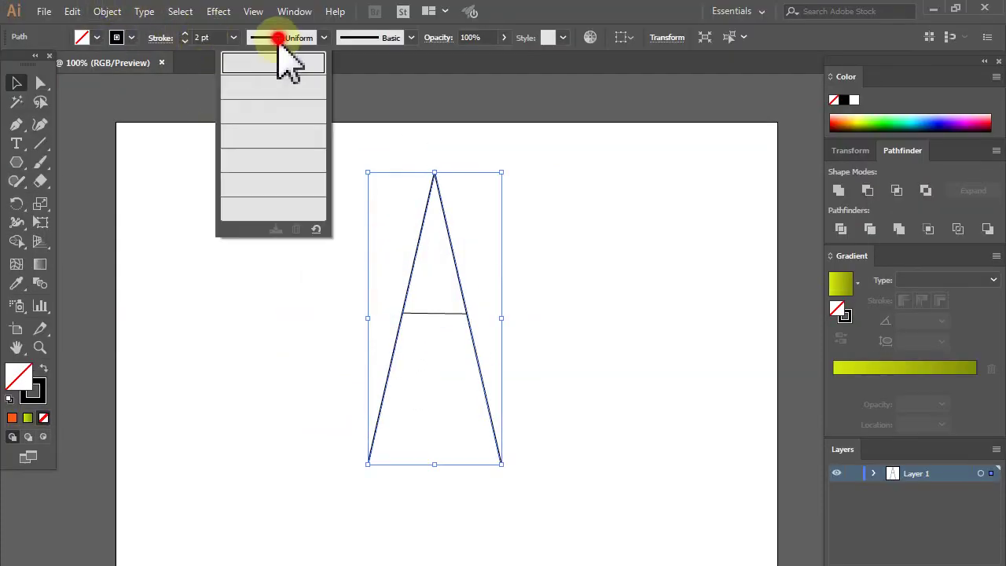
click(272, 93)
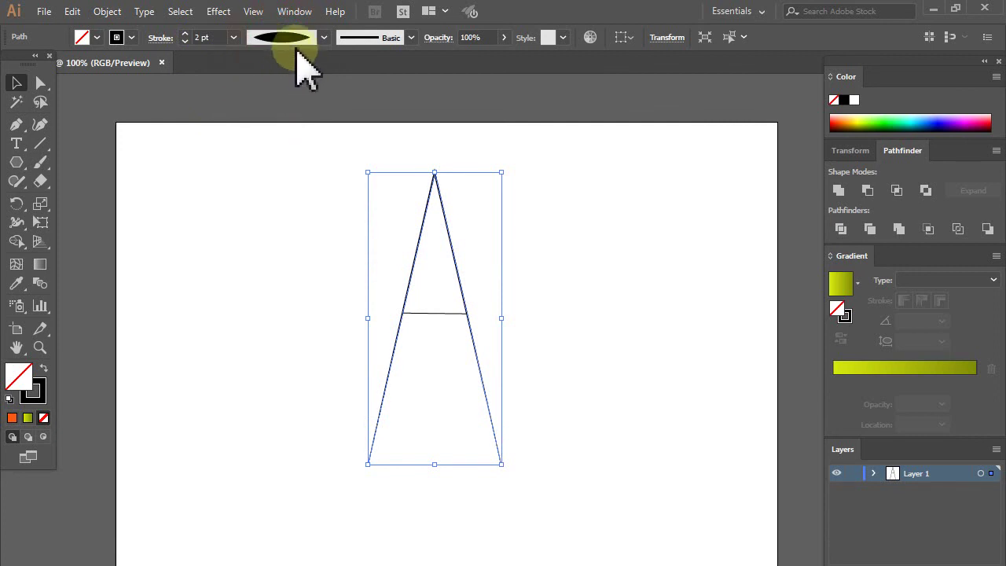
click(324, 37)
click(284, 118)
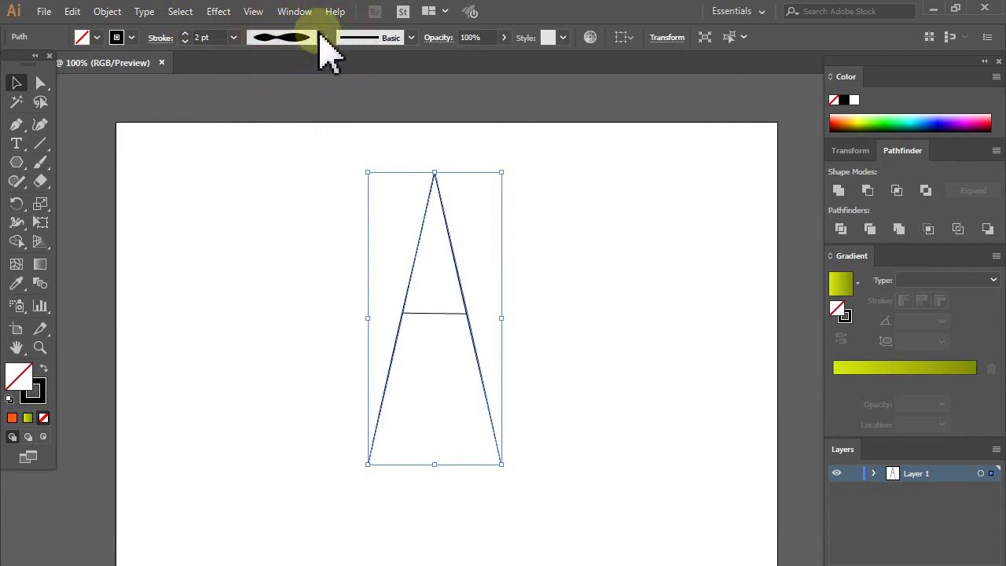
click(339, 175)
Reselect the A and try several tapered width profiles on its strokes
scroll(405, 269, up, 2)
scroll(405, 270, up, 1)
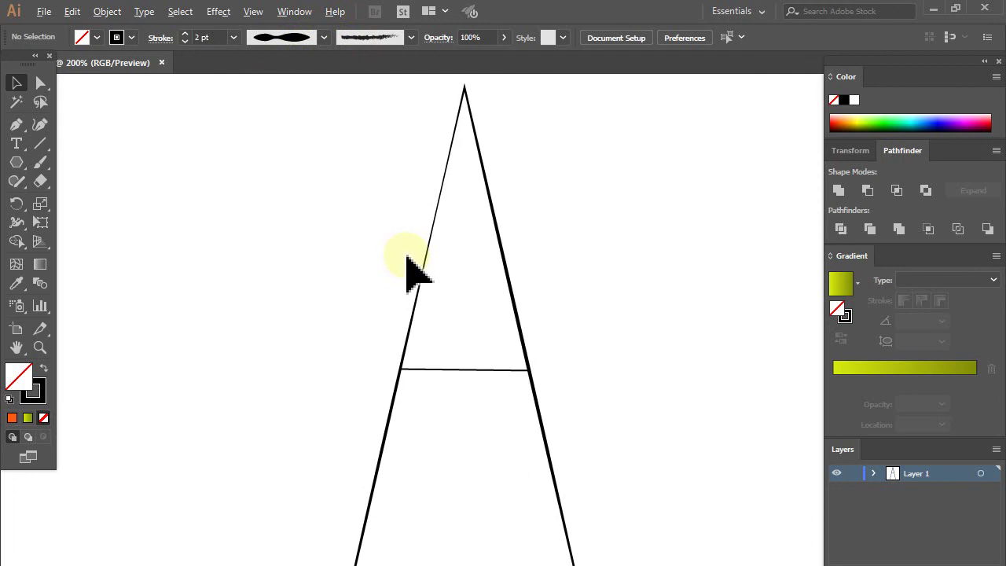
scroll(407, 270, down, 1)
drag(388, 175, 464, 287)
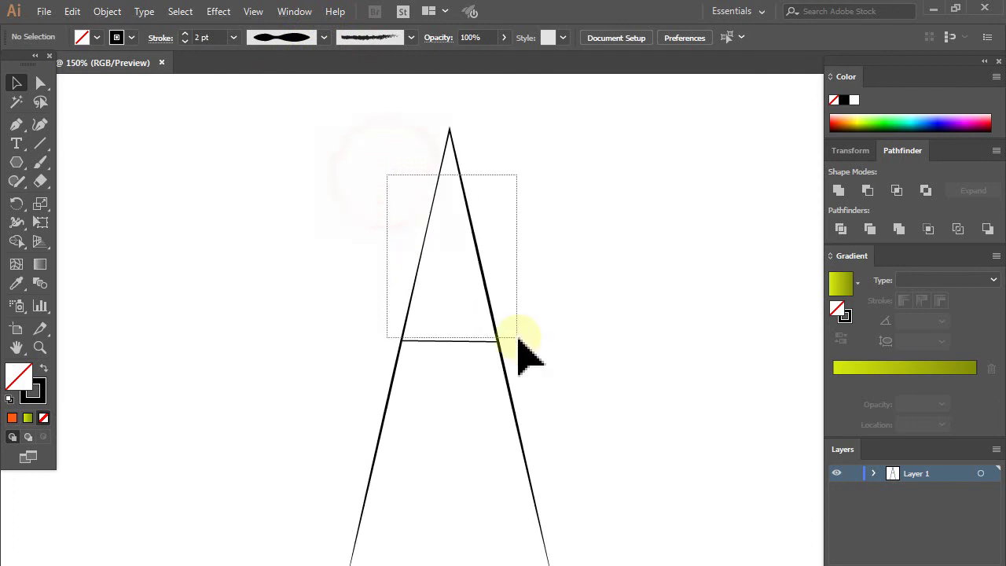
click(324, 37)
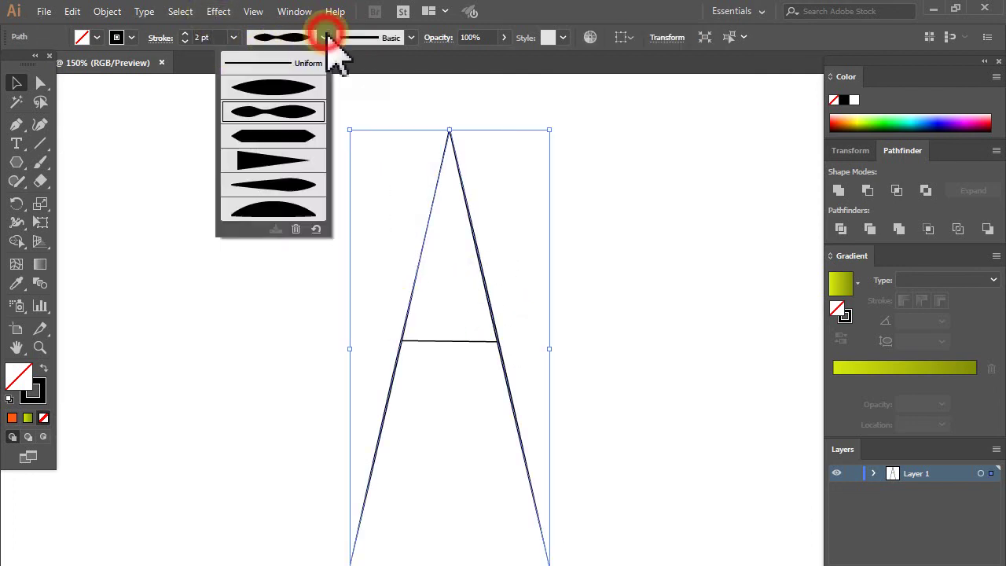
click(269, 147)
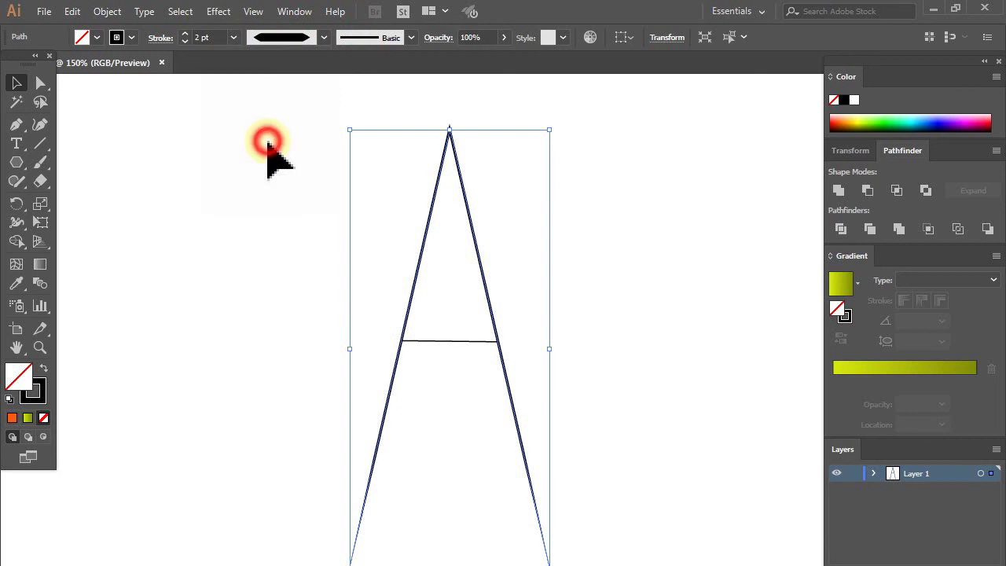
click(322, 38)
click(281, 164)
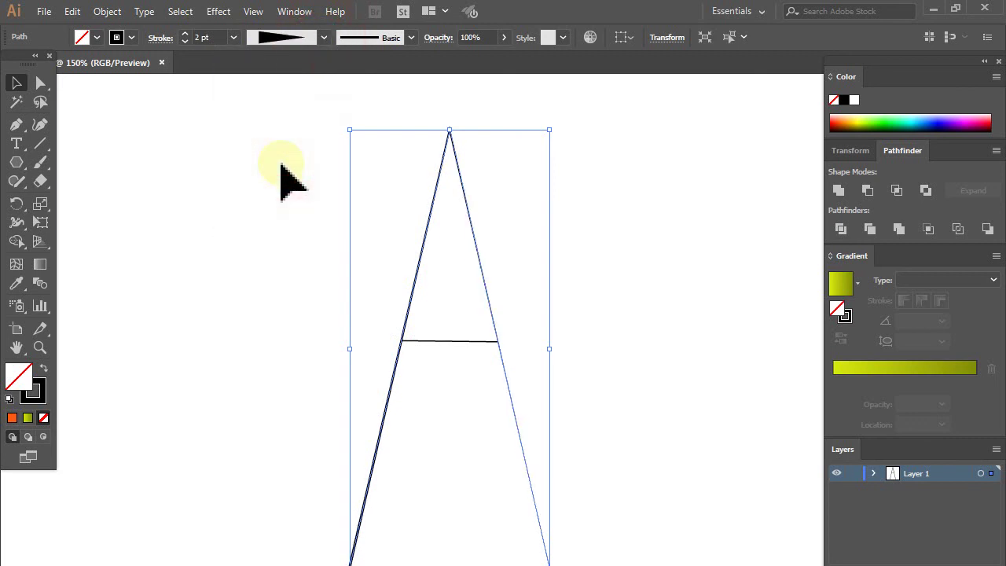
click(324, 37)
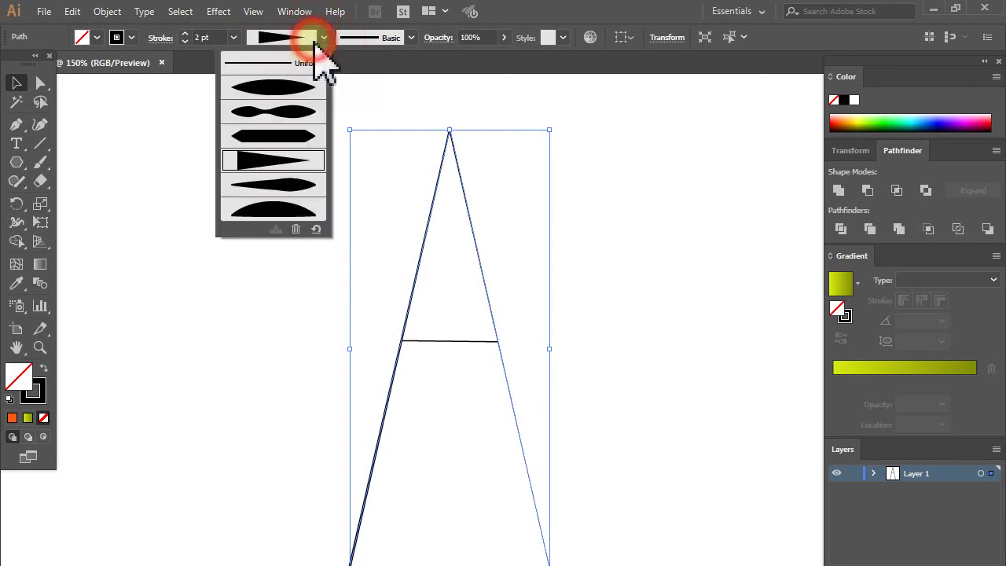
click(272, 187)
click(289, 161)
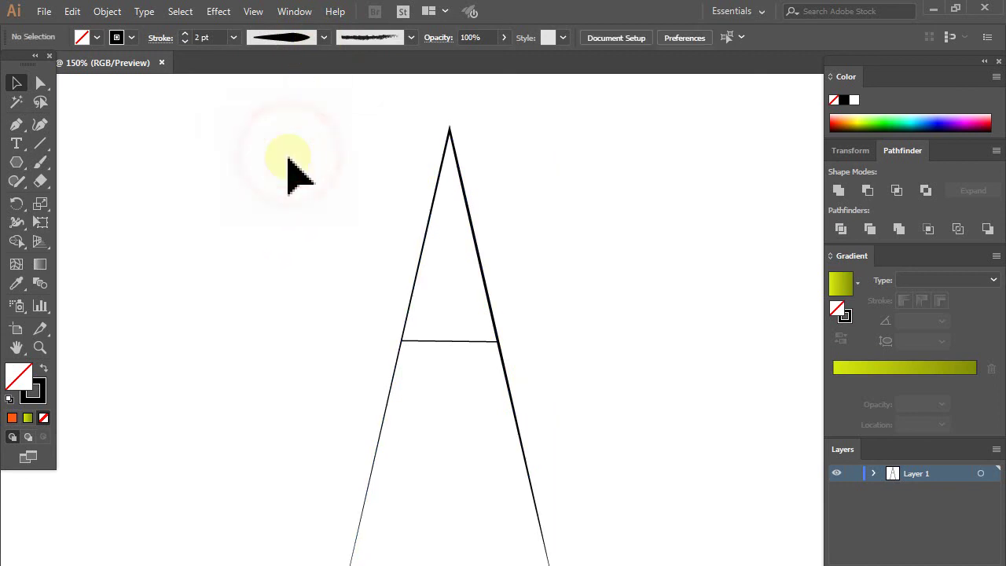
Apply the arc width profile to the A and check the crossbar
drag(355, 119, 433, 197)
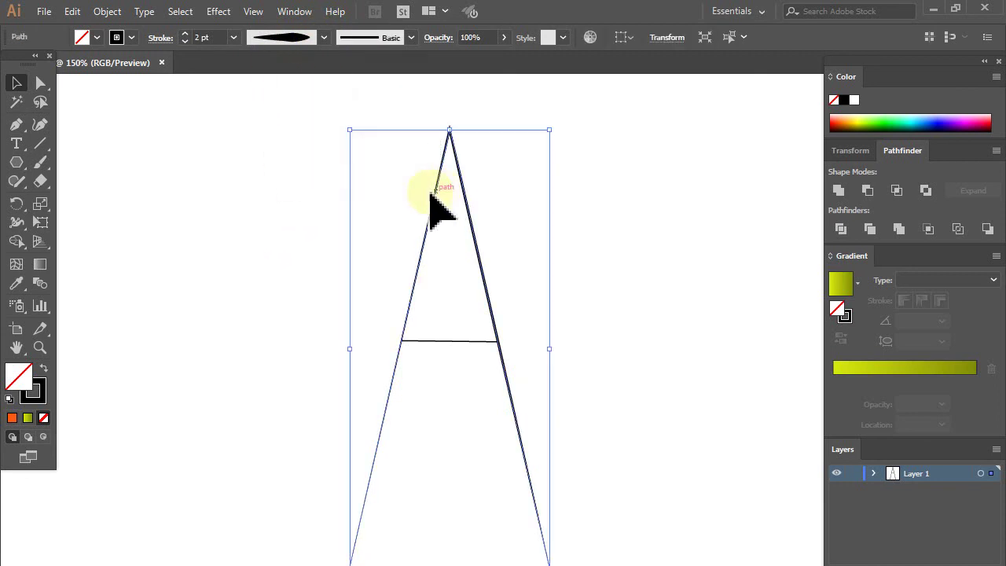
click(323, 38)
click(270, 209)
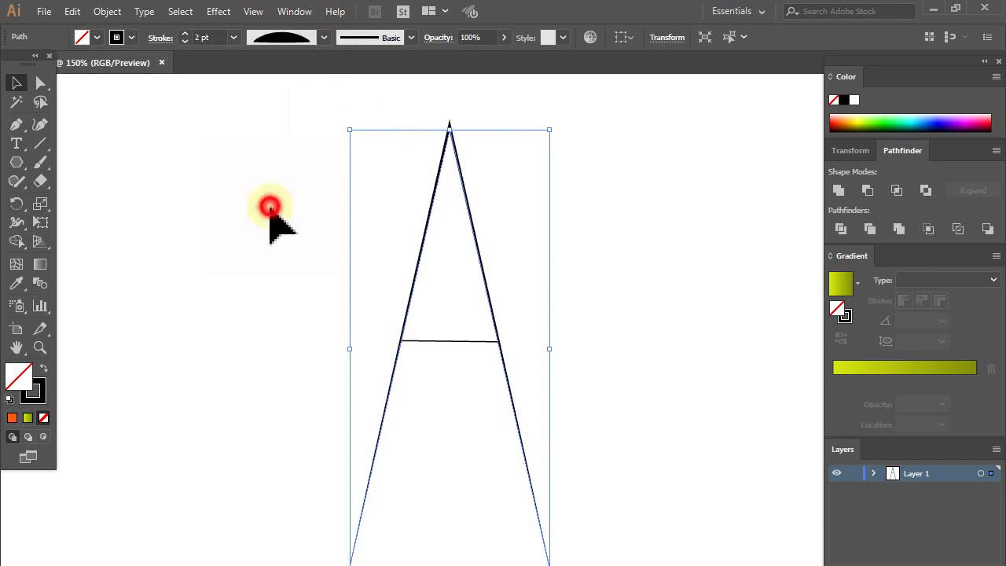
click(275, 199)
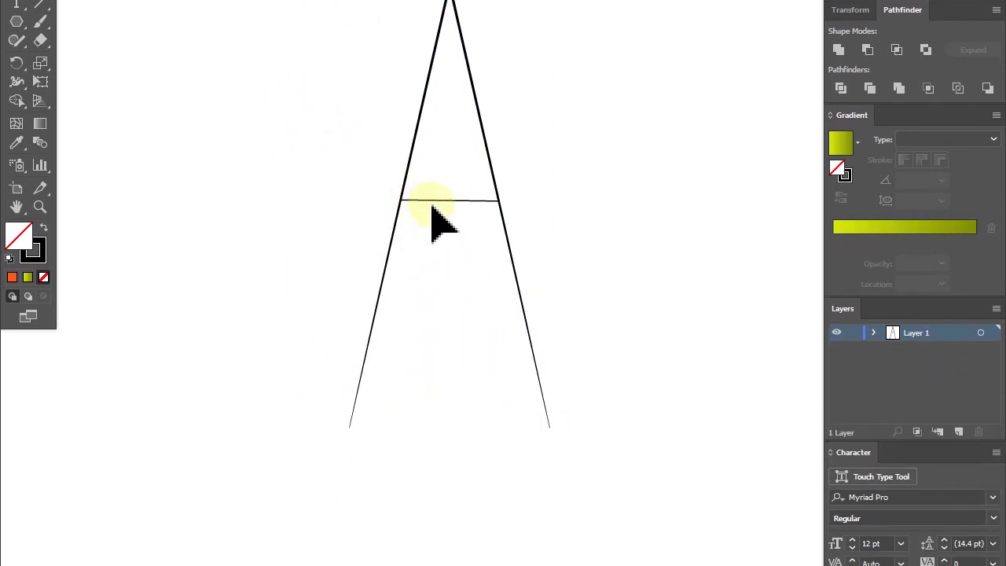
click(432, 202)
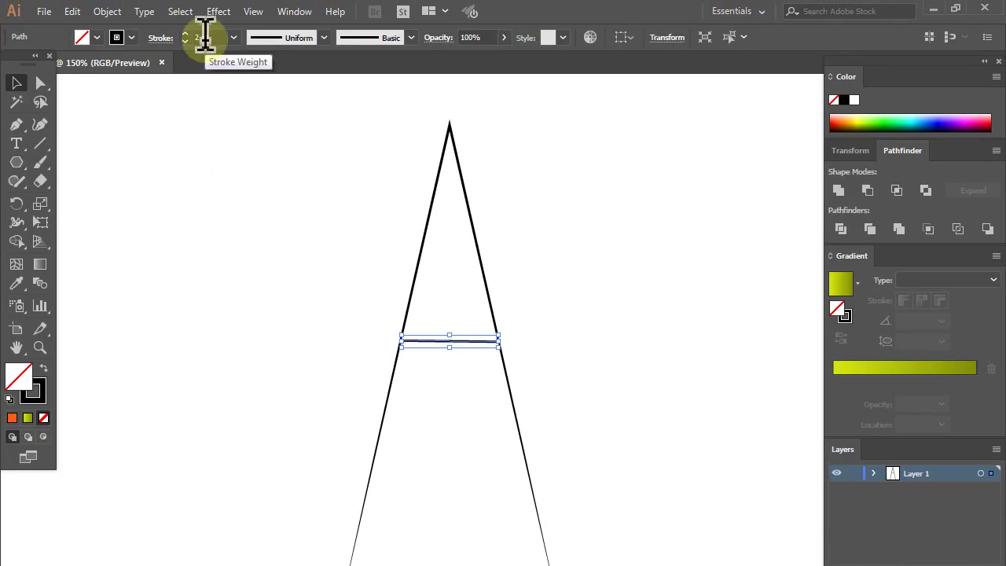
click(750, 337)
scroll(610, 327, up, 2)
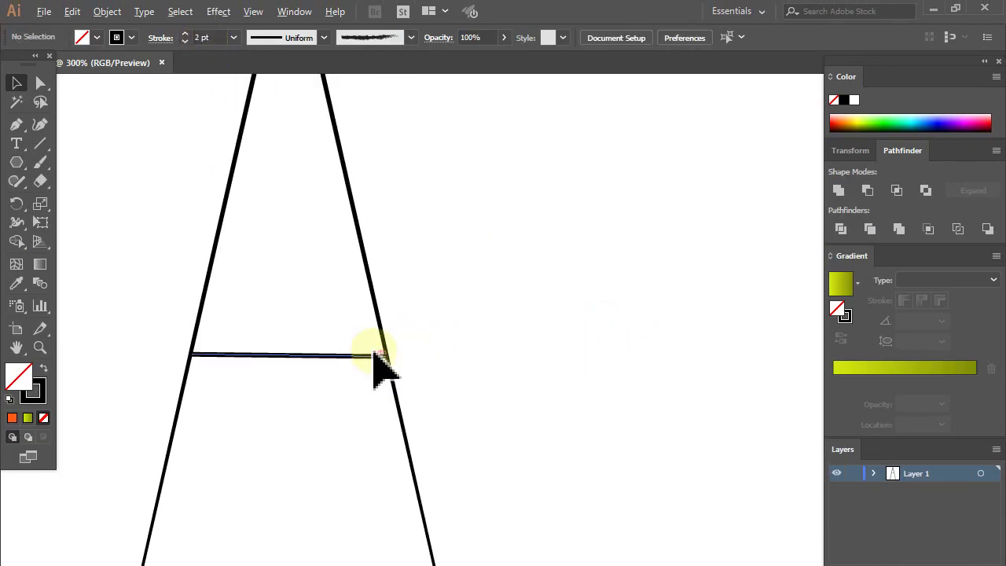
scroll(403, 358, down, 2)
scroll(408, 355, down, 1)
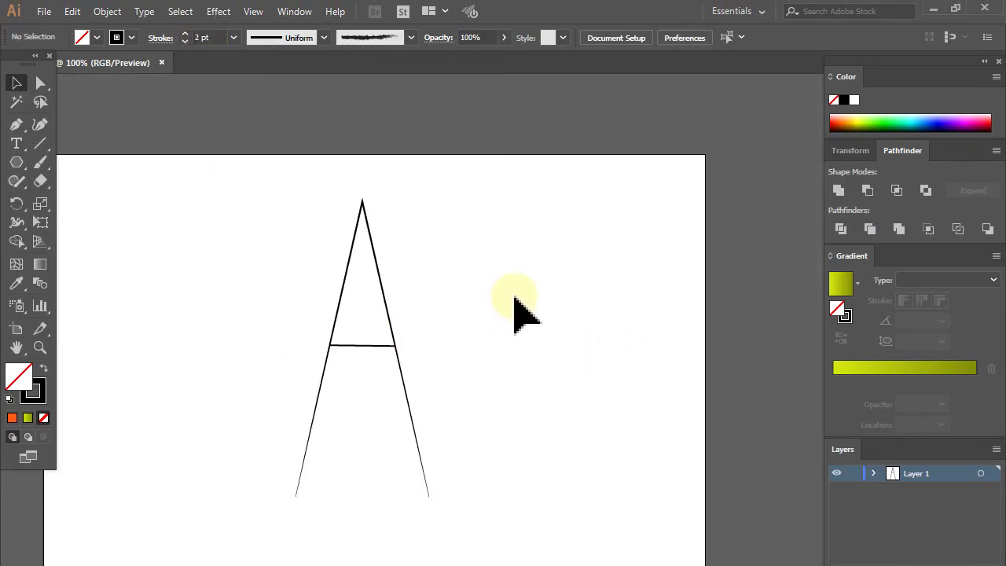
Draw a tiny lime green circle with no outline to the right of the A
mouse_move(16, 162)
mouse_down()
mouse_move(68, 217)
mouse_move(72, 237)
mouse_up()
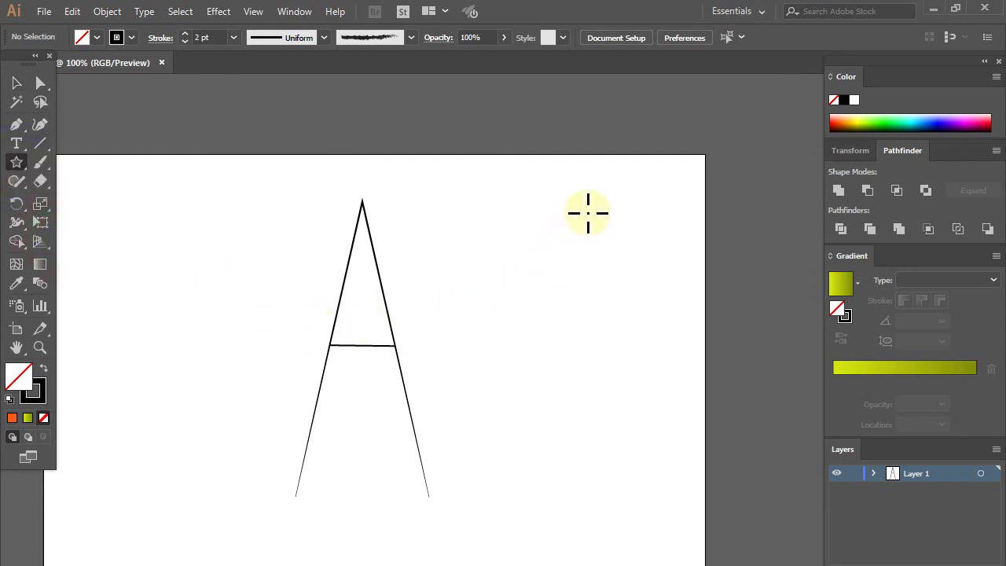
mouse_move(17, 162)
mouse_down()
mouse_move(79, 205)
mouse_move(69, 206)
mouse_up()
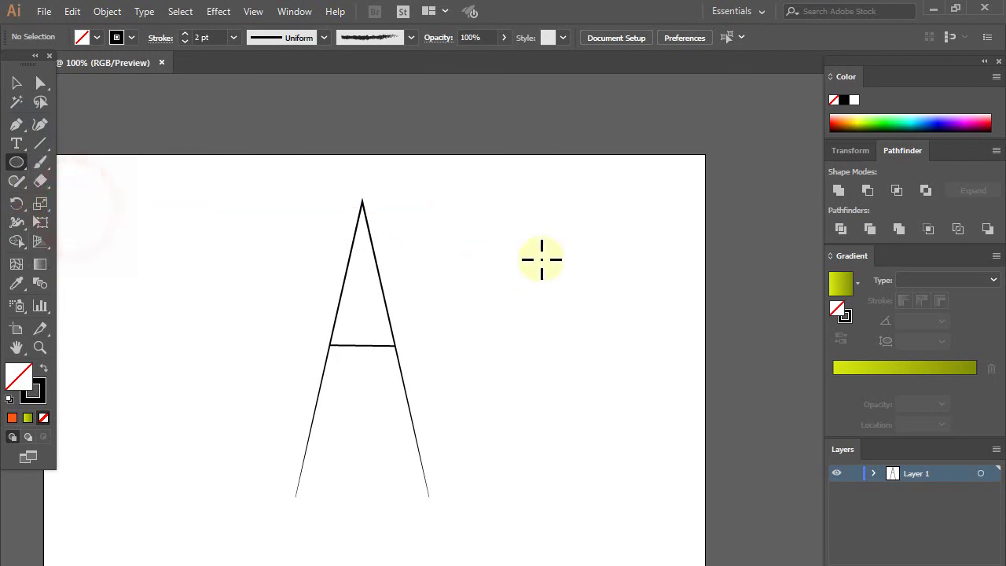
drag(616, 204, 621, 210)
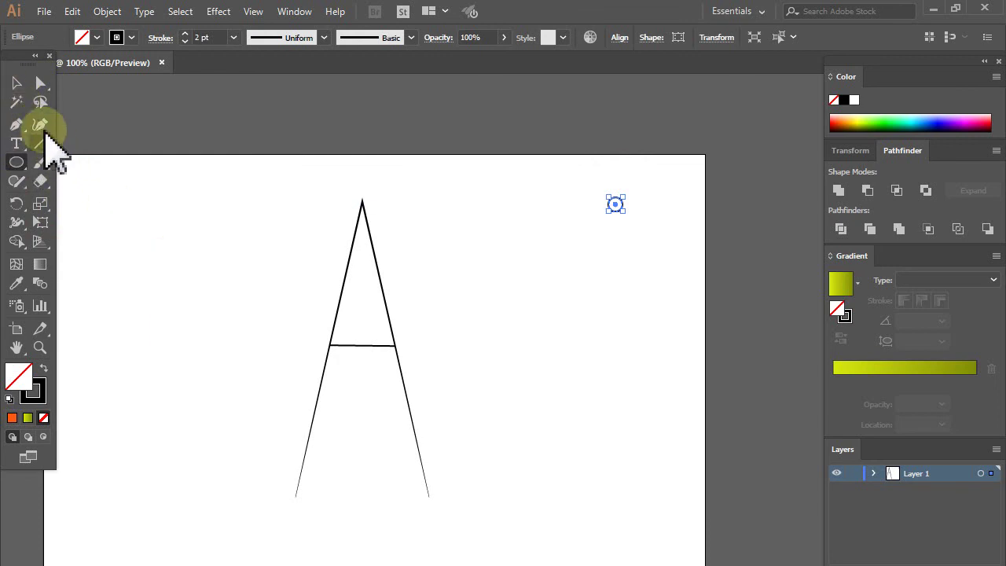
click(19, 87)
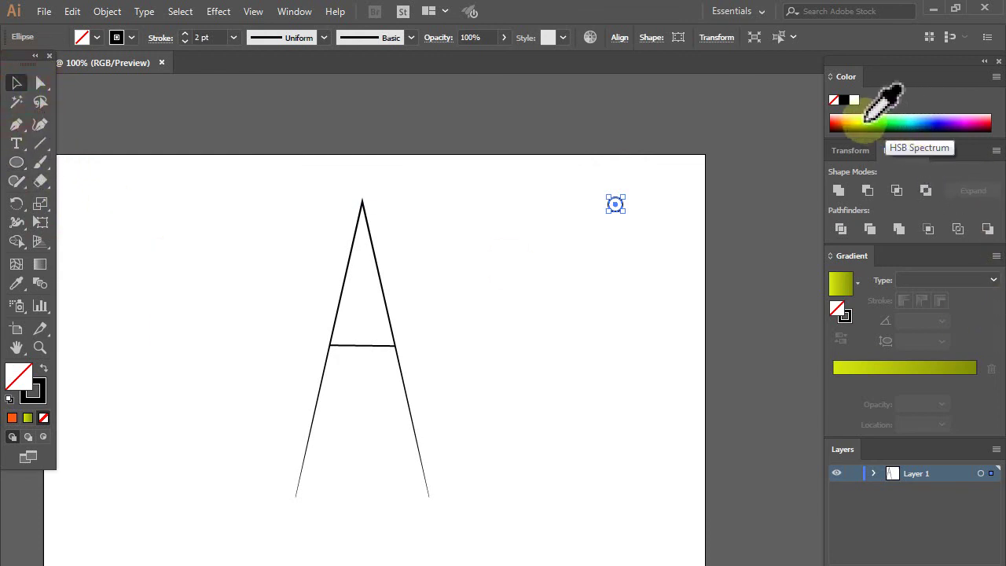
click(865, 120)
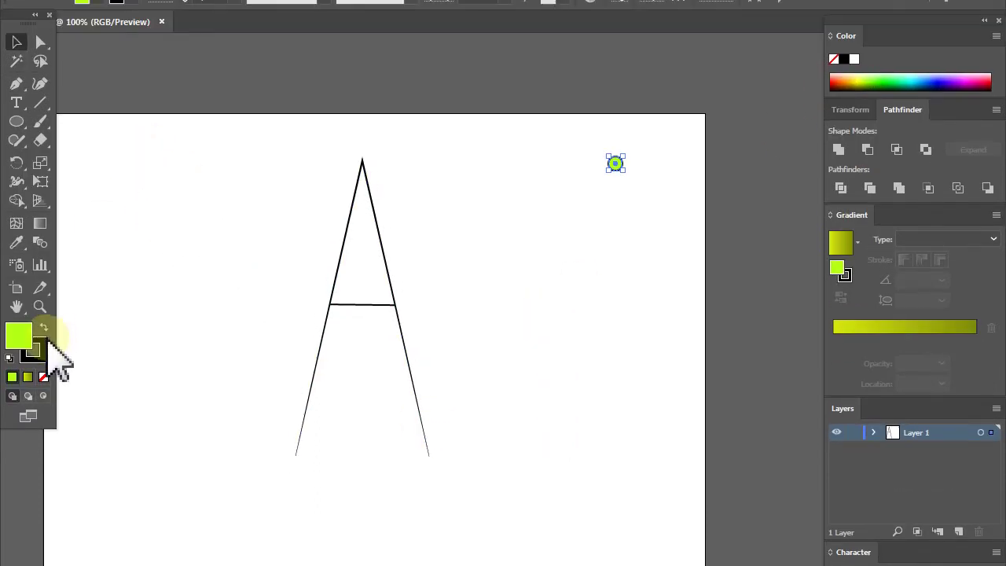
click(33, 352)
click(43, 376)
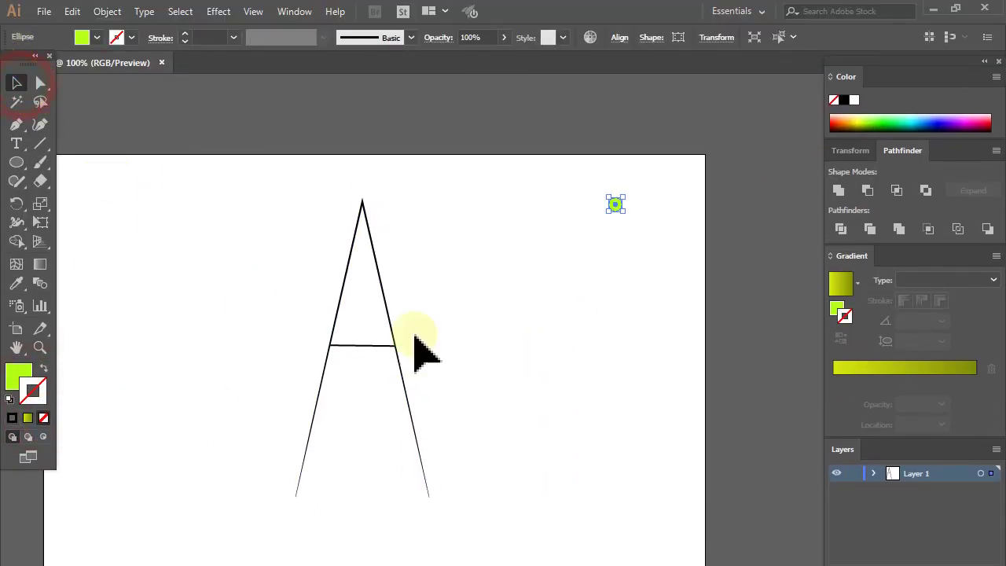
Duplicate the circle straight down, make the copy dark green without outline, and select both
click(573, 399)
drag(615, 205, 615, 434)
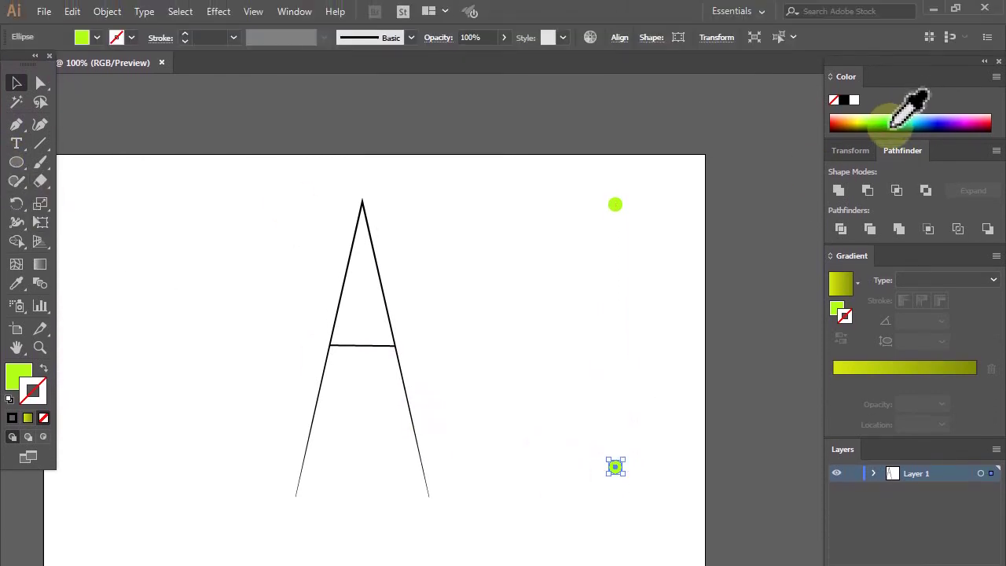
click(894, 125)
click(553, 344)
mouse_move(586, 180)
mouse_down()
mouse_move(650, 431)
mouse_move(522, 180)
mouse_up()
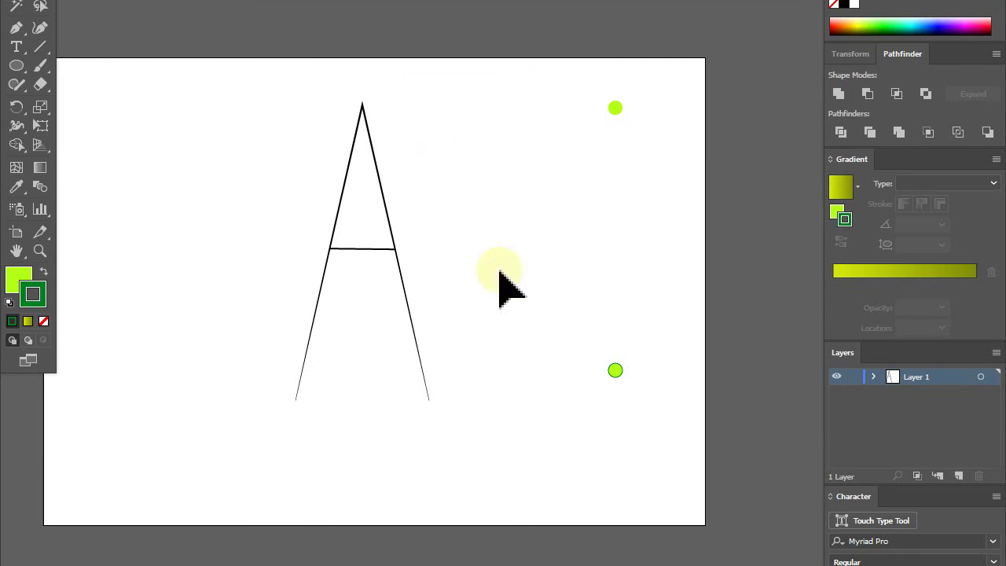
click(614, 370)
click(45, 271)
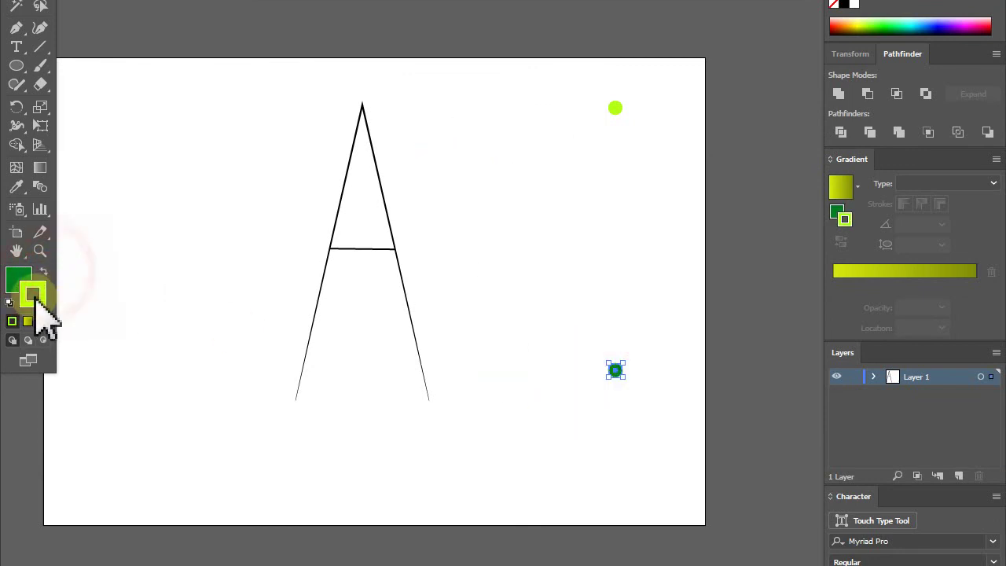
click(44, 319)
drag(582, 351, 635, 407)
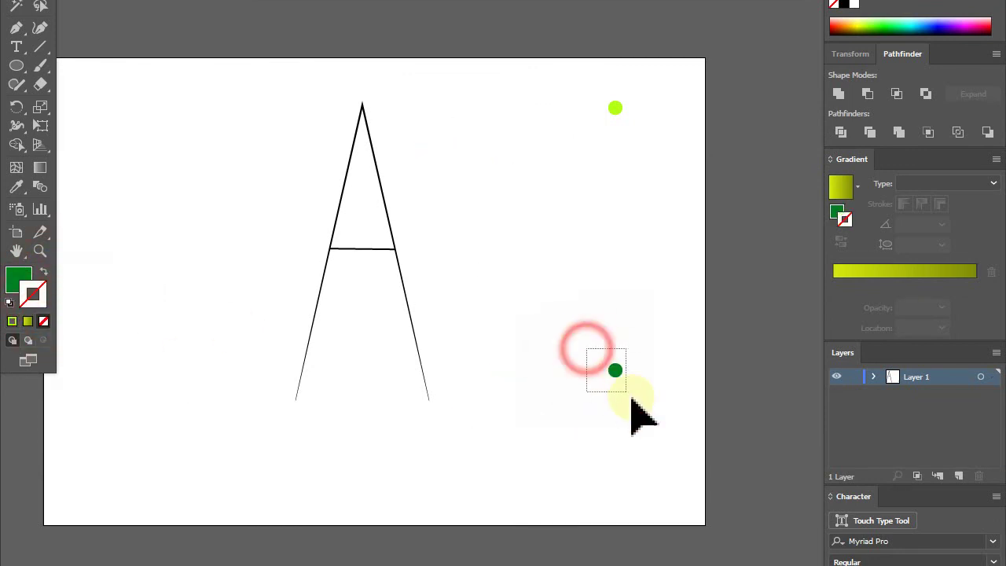
drag(551, 86, 699, 434)
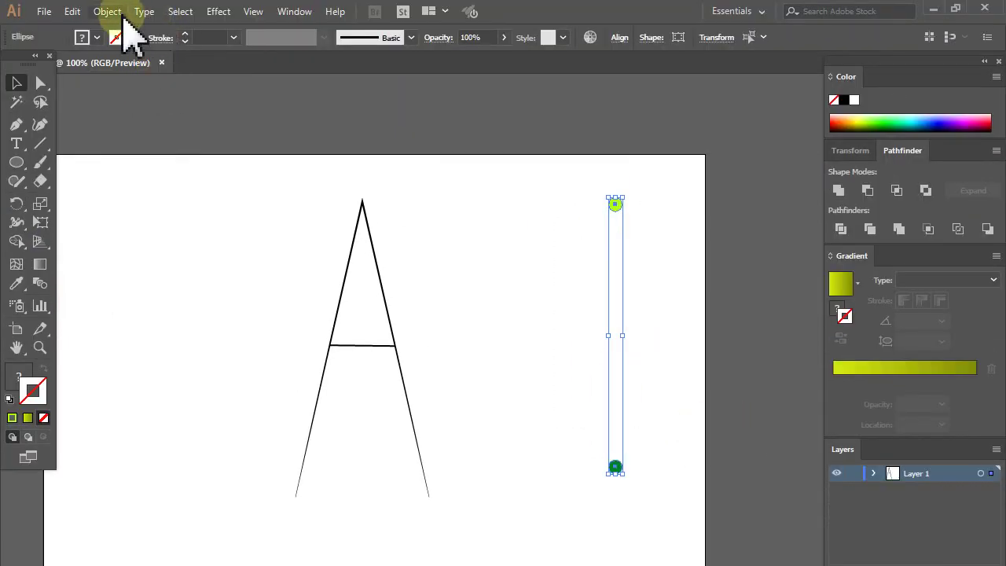
Set Blend Options to Specified Steps with 30 steps
click(107, 11)
mouse_move(127, 370)
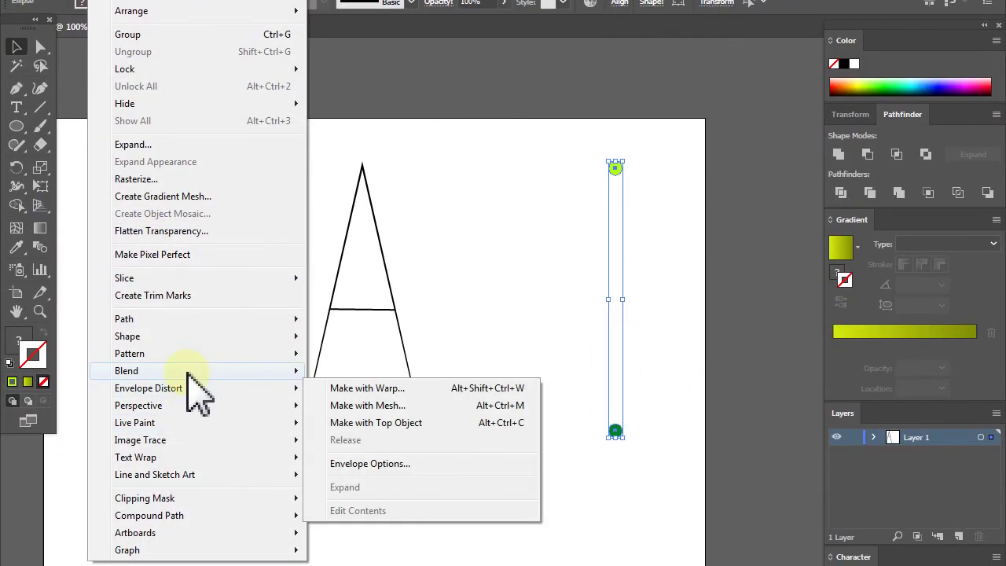
click(364, 412)
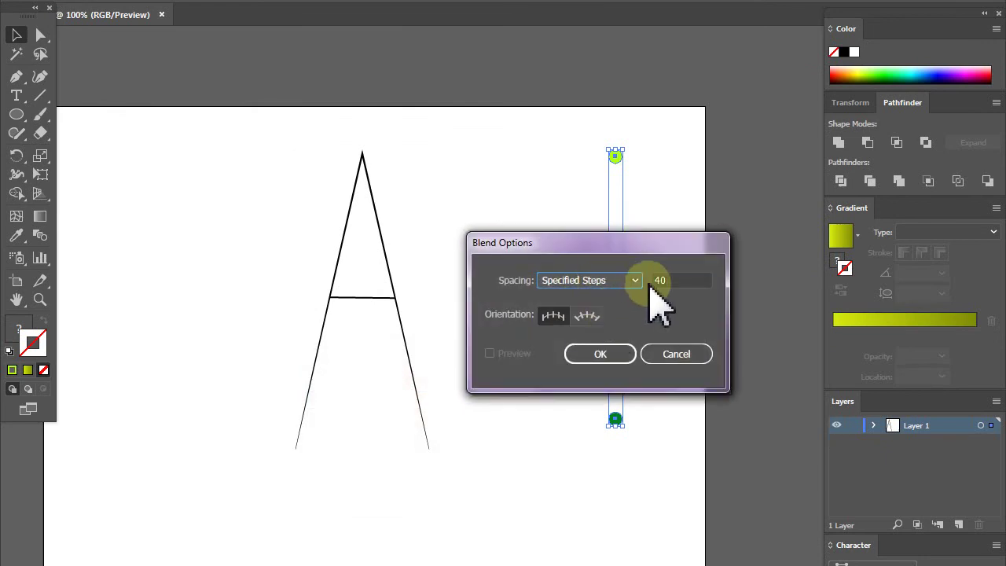
click(627, 284)
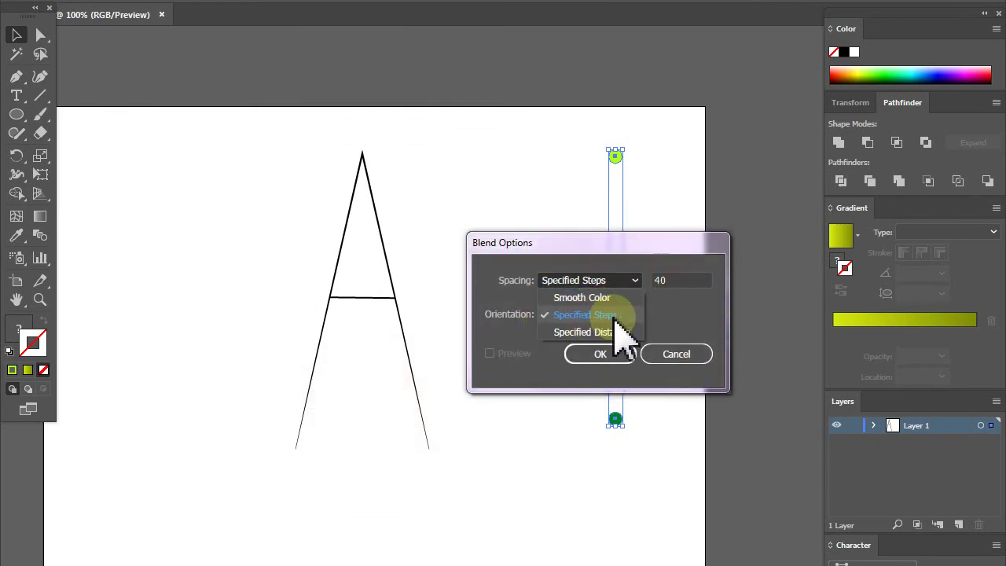
click(582, 317)
click(668, 275)
text(30)
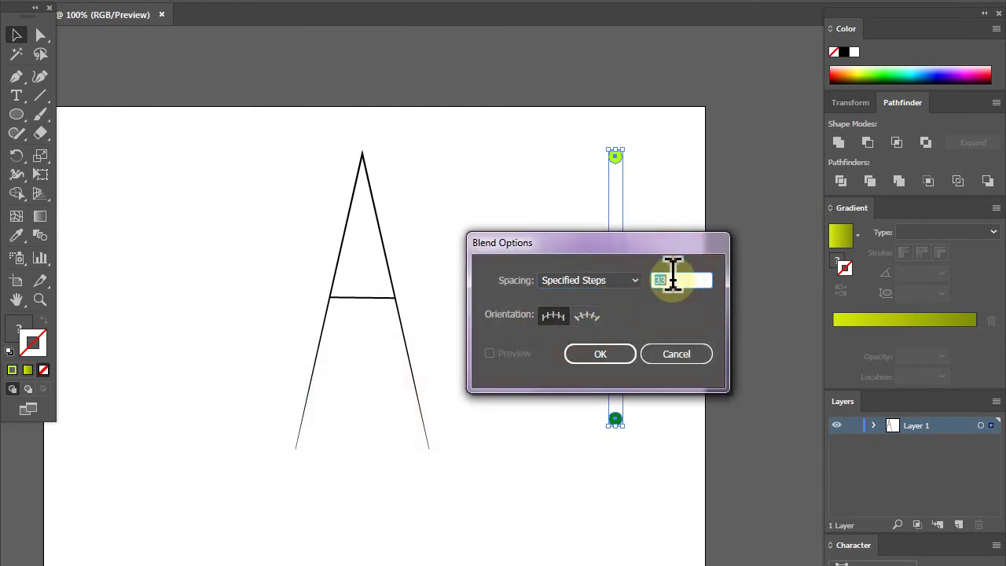
click(605, 358)
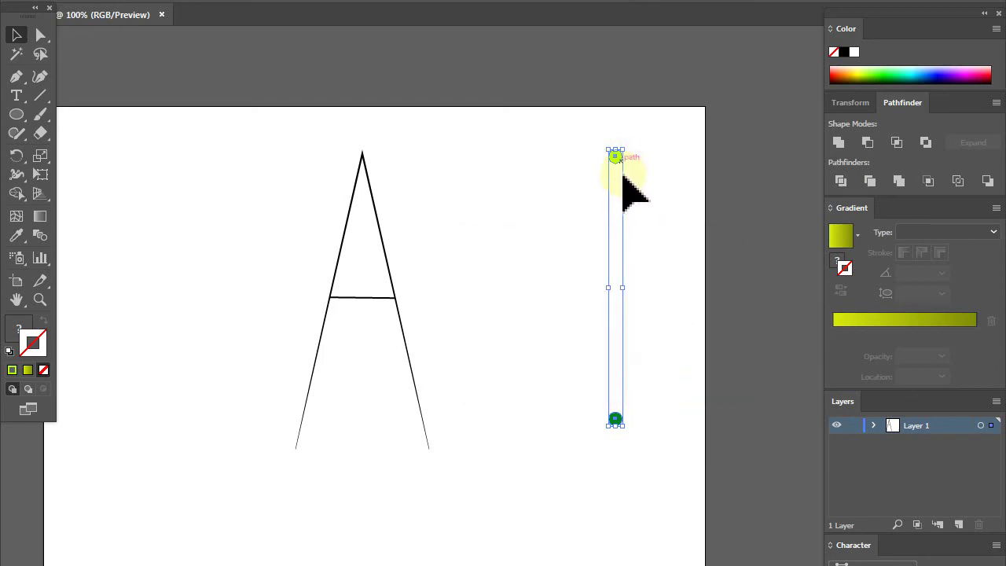
Blend the top lime circle into the bottom dark green circle
click(654, 247)
click(40, 234)
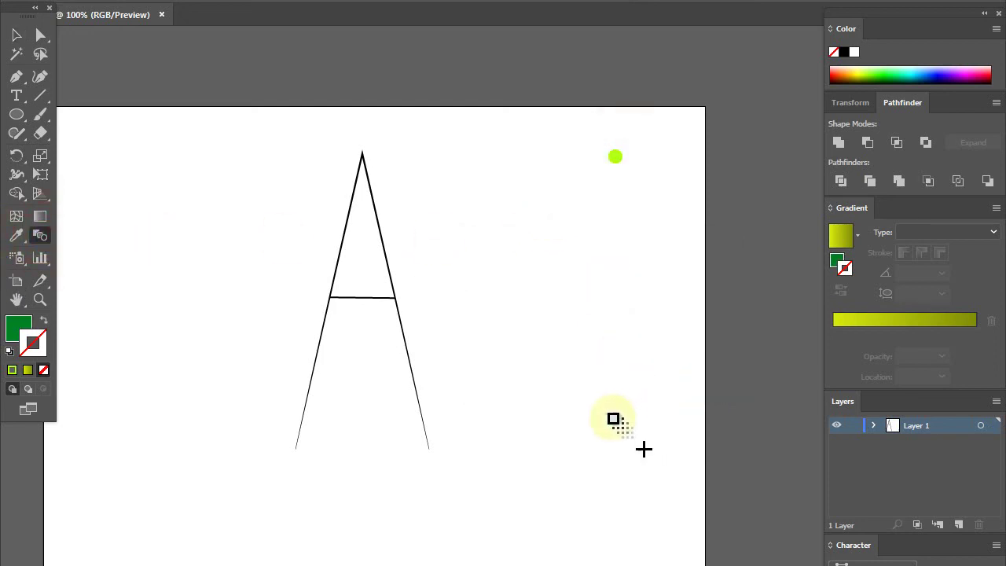
click(614, 419)
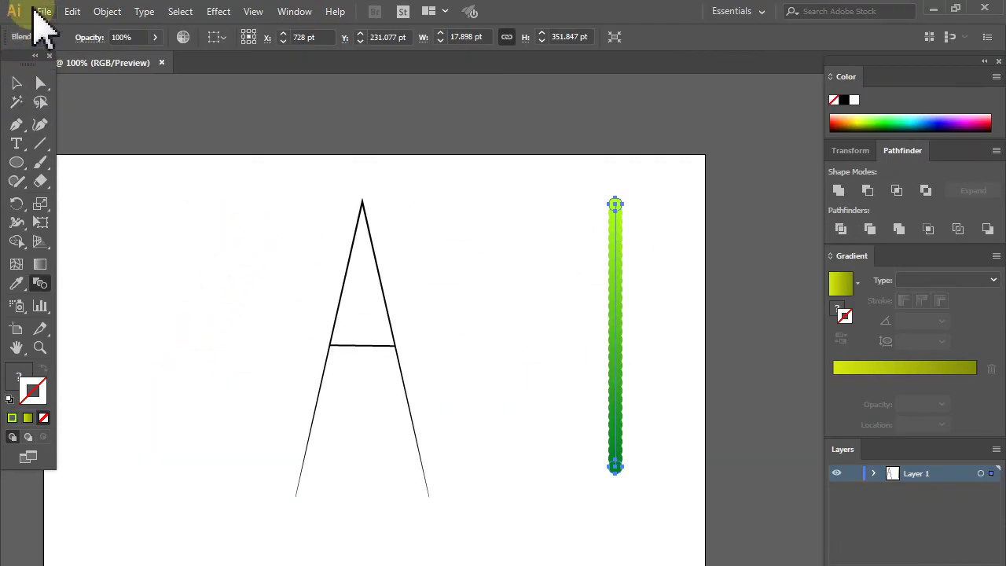
Select the A path and the green blend together and apply Object > Blend > Replace Spine
click(16, 83)
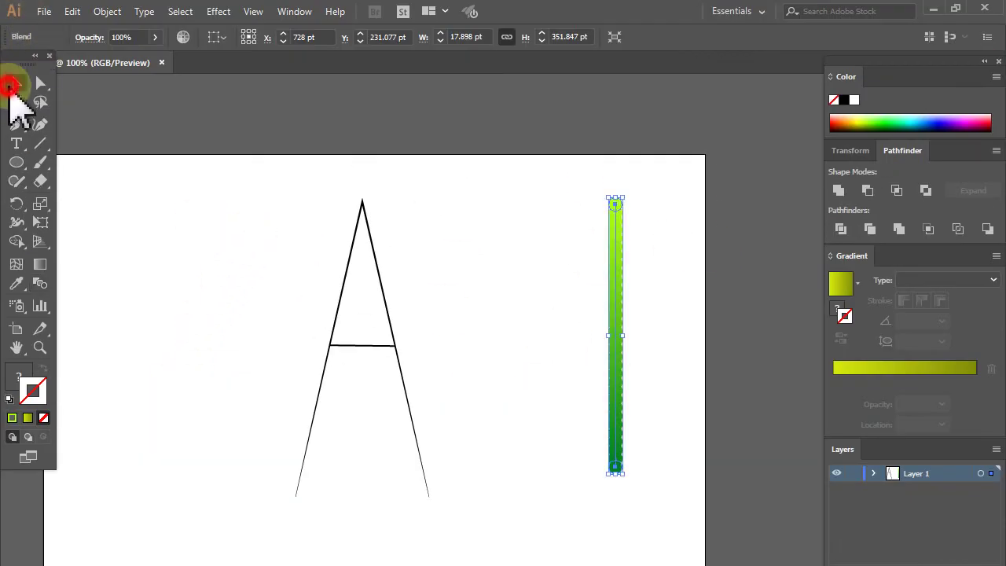
click(446, 328)
click(383, 289)
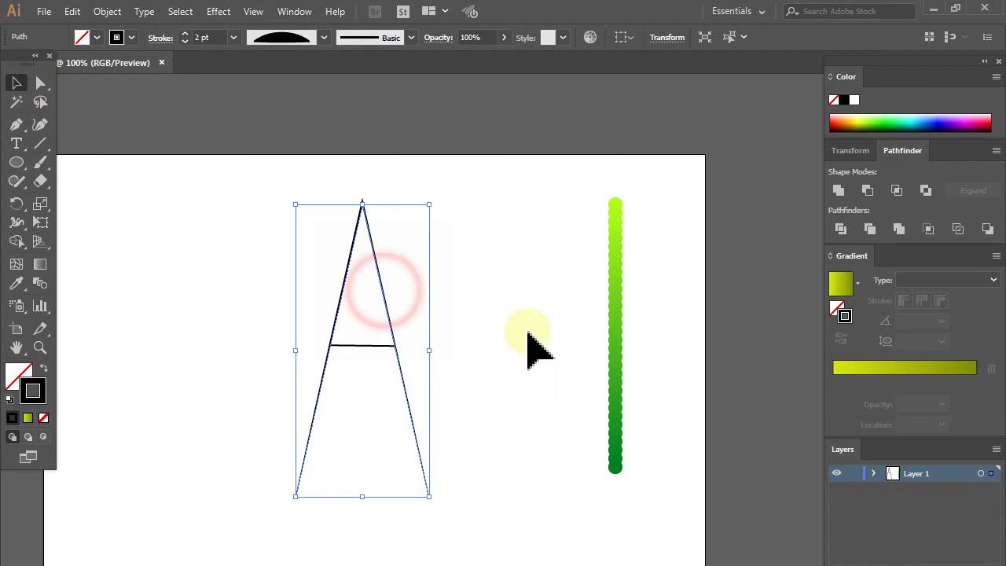
click(622, 330)
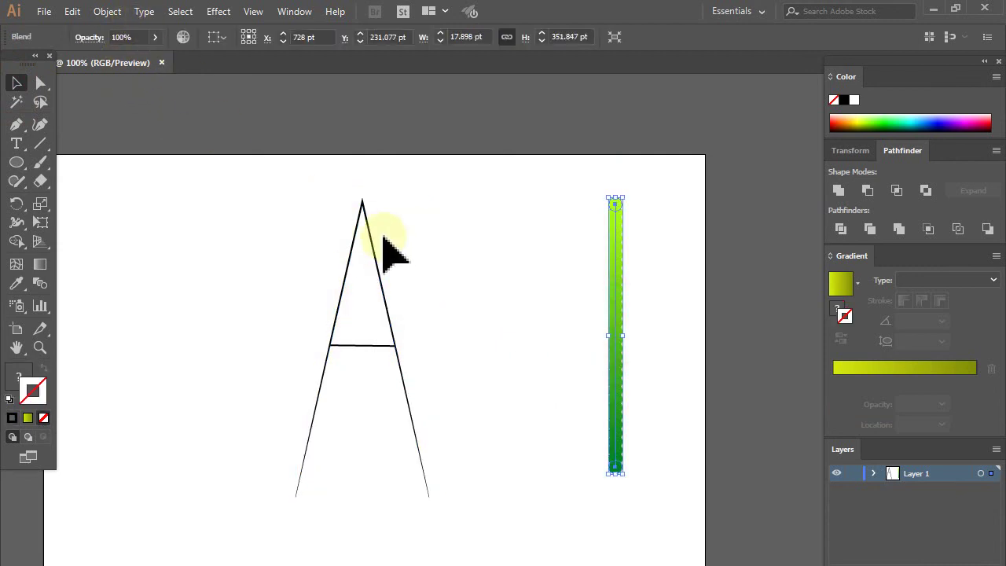
click(343, 203)
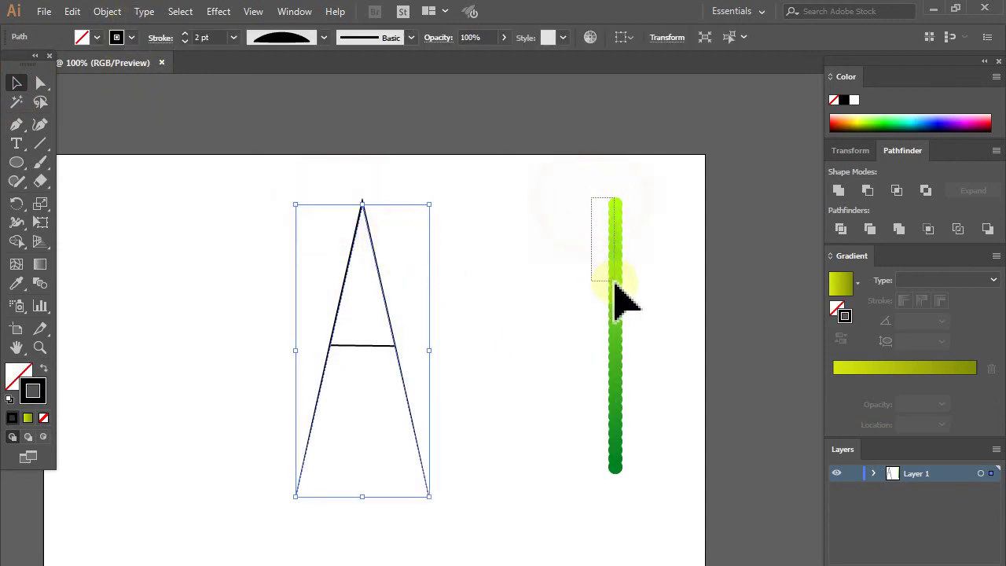
drag(593, 199, 618, 282)
mouse_move(291, 202)
mouse_down()
mouse_move(622, 283)
mouse_move(616, 292)
mouse_up()
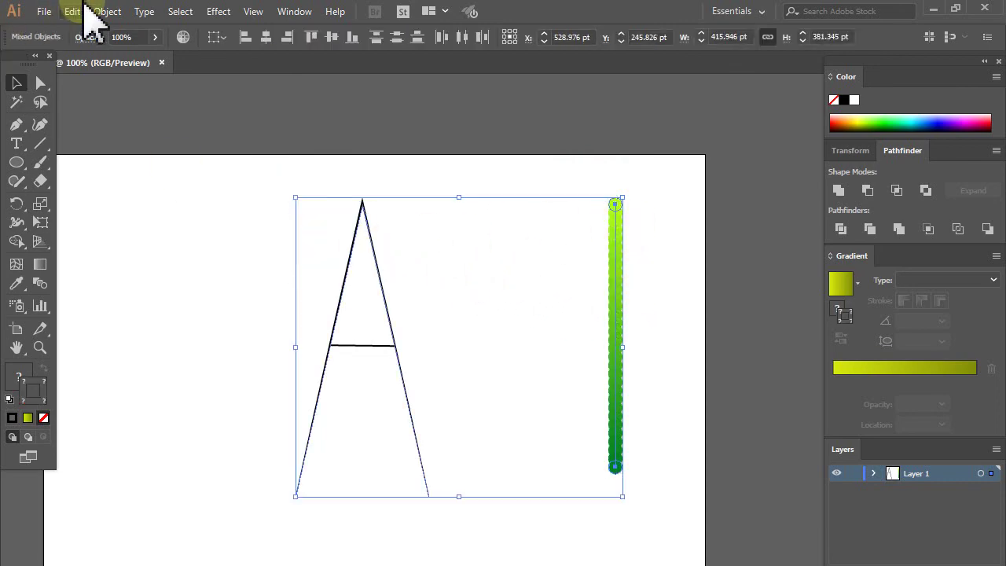
click(108, 13)
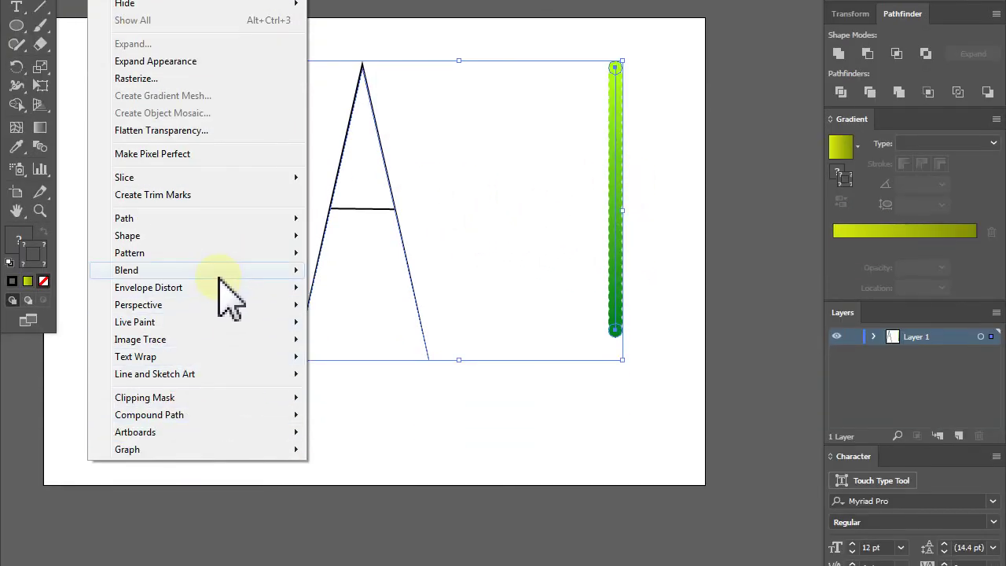
mouse_move(127, 269)
click(376, 358)
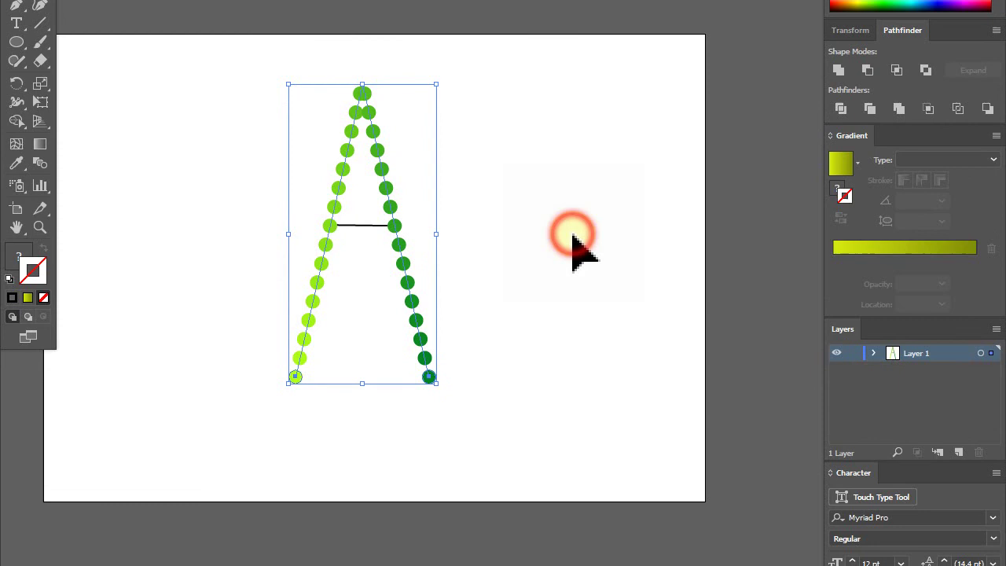
click(572, 236)
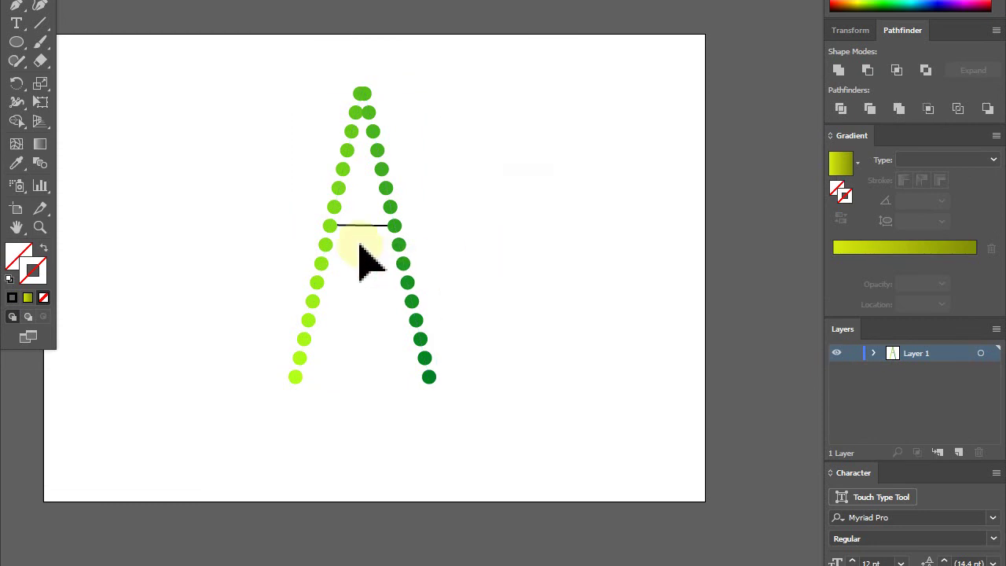
click(365, 226)
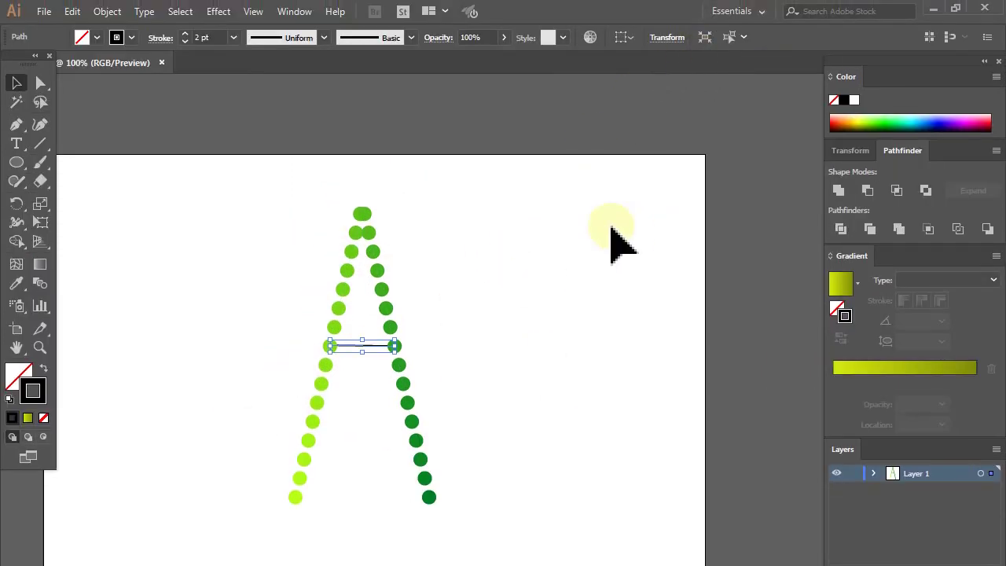
Give the A's crossbar a rough charcoal brush stroke coloured green
click(368, 41)
click(337, 114)
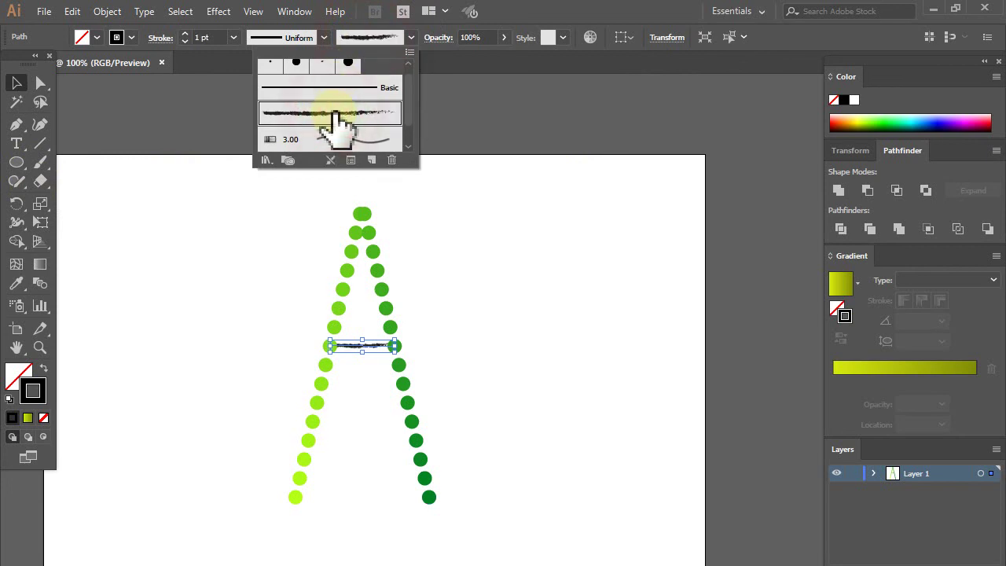
click(932, 112)
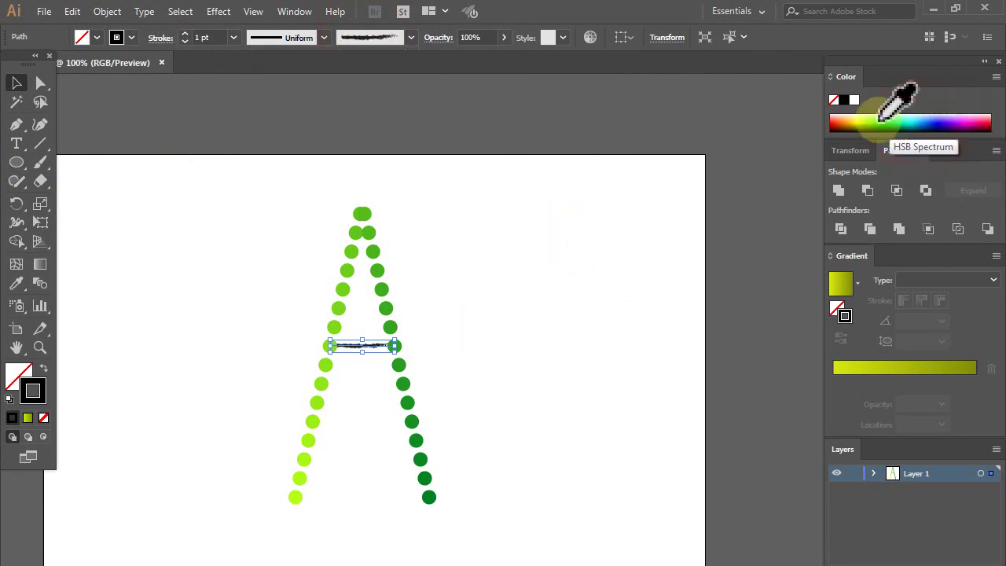
click(879, 120)
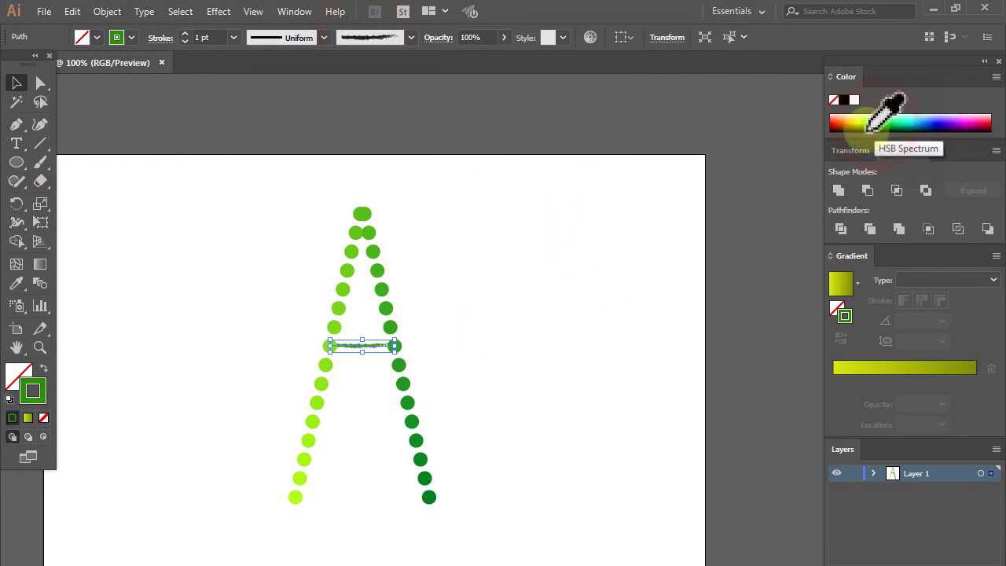
click(483, 307)
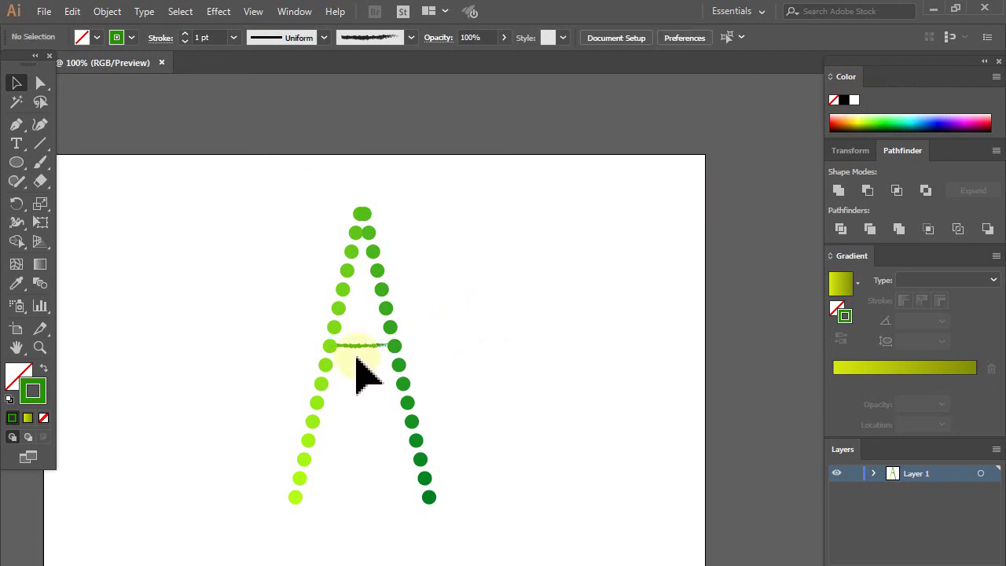
Apply a yellow-to-olive linear gradient to the crossbar stroke
click(360, 346)
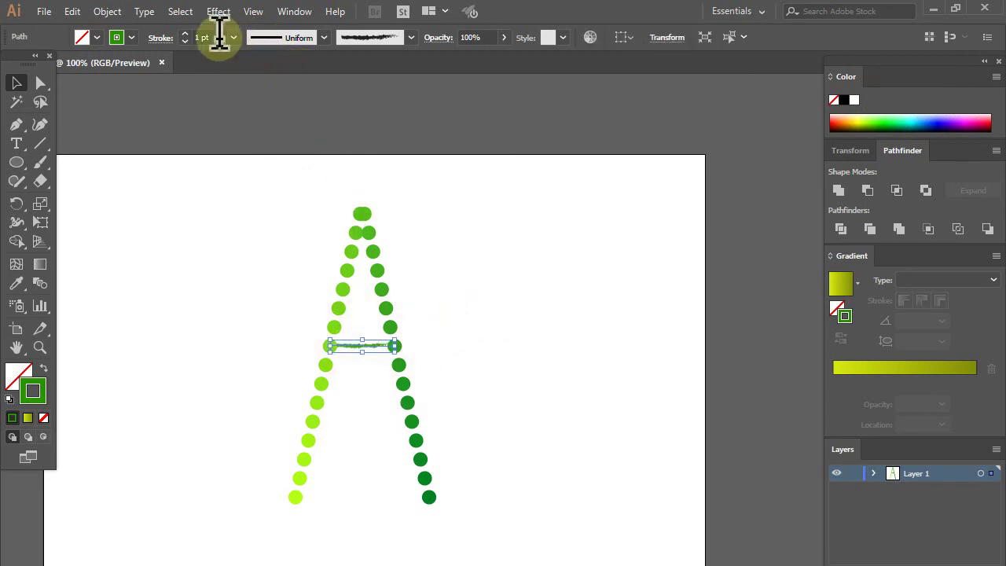
text(2)
click(574, 311)
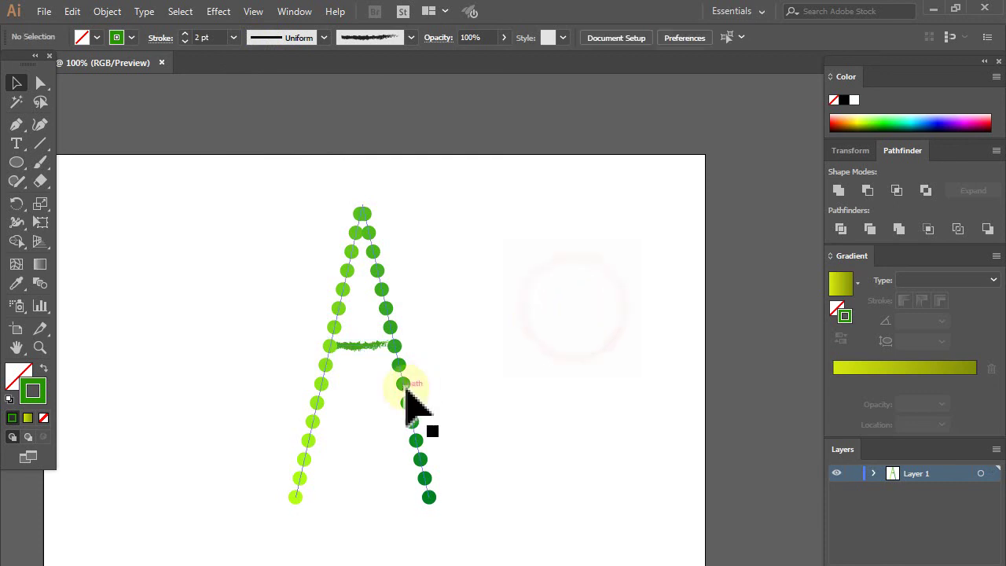
click(357, 346)
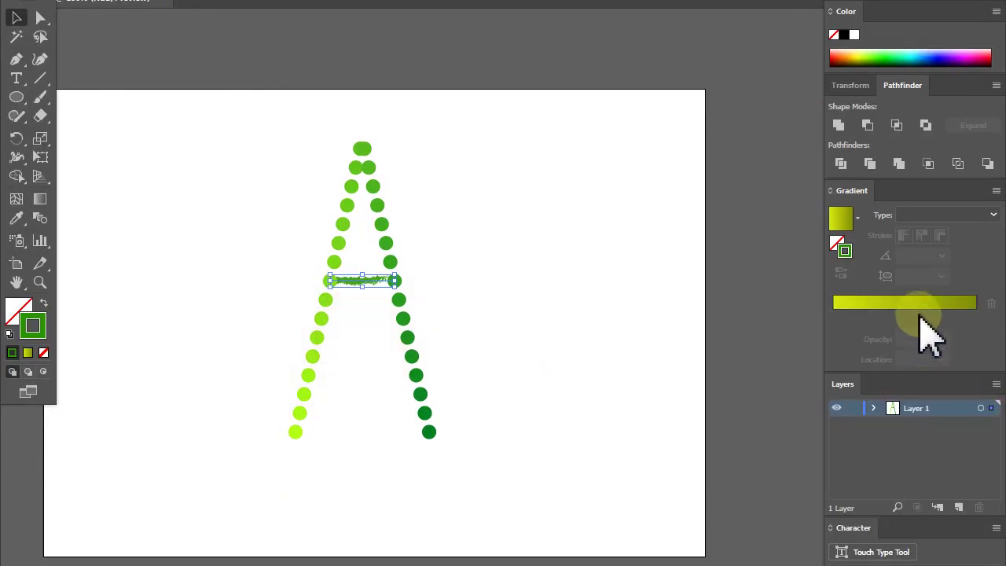
click(915, 368)
click(863, 298)
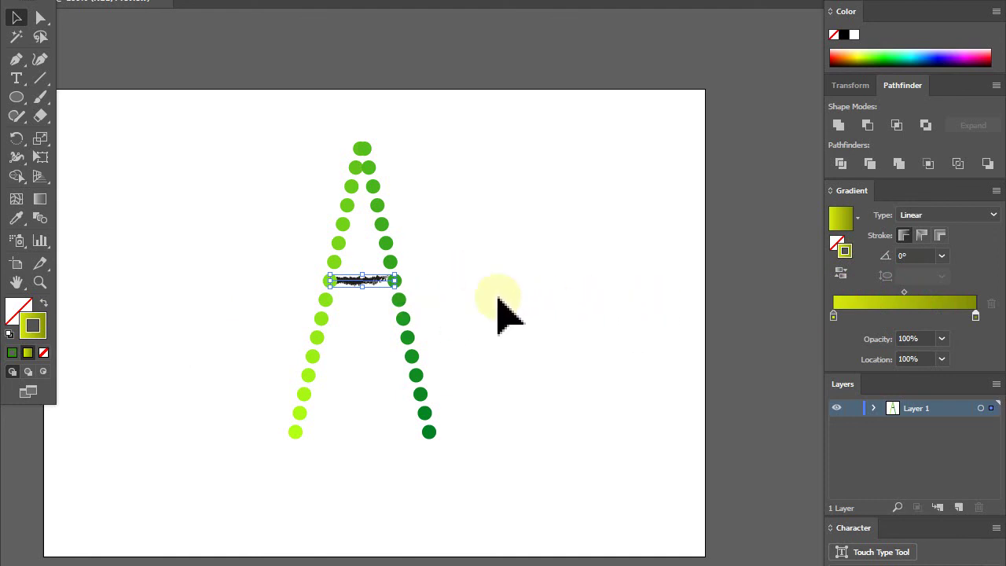
Select the crossbar stroke and try shifting its left gradient stop, then restore it to 0%
scroll(487, 303, up, 2)
click(427, 282)
click(206, 263)
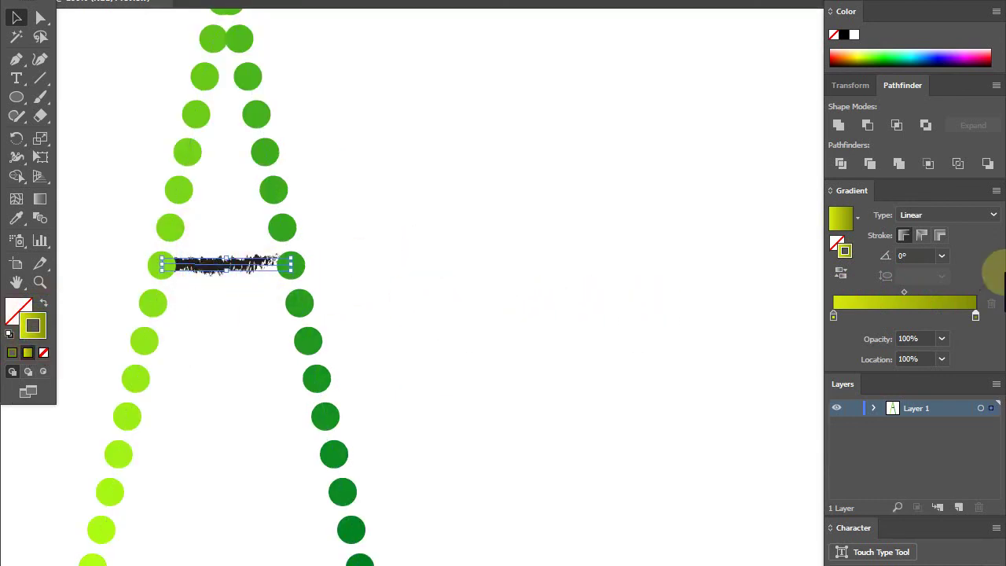
click(838, 246)
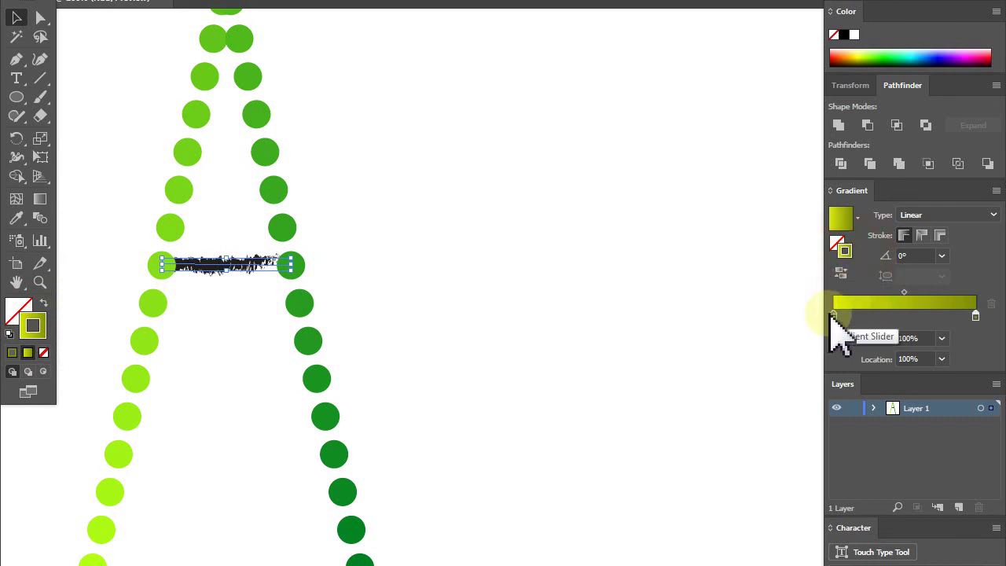
mouse_move(835, 318)
mouse_down()
mouse_move(904, 330)
mouse_move(797, 325)
mouse_up()
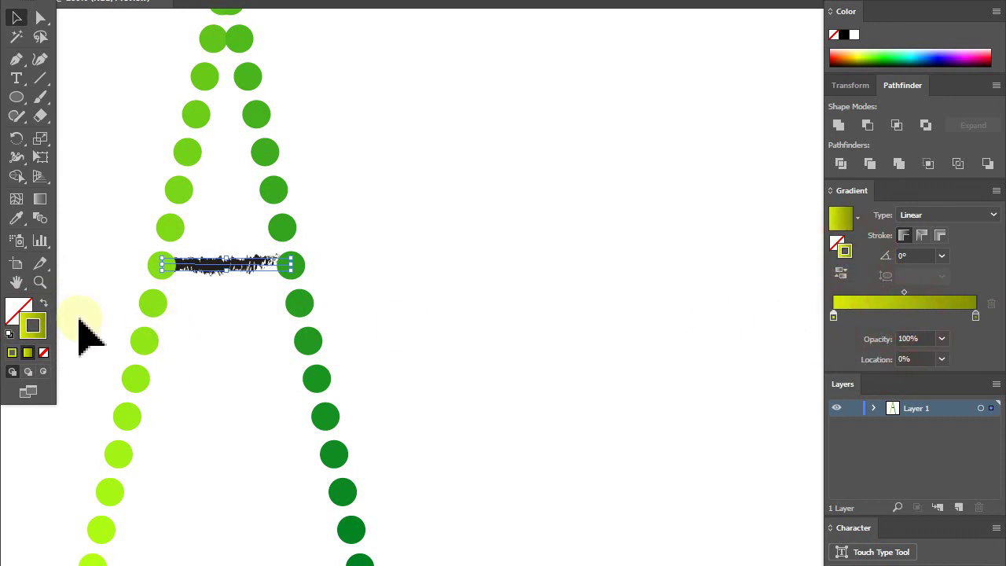
click(254, 338)
Make the crossbar gradient's left stop blue so it runs blue to olive
click(253, 266)
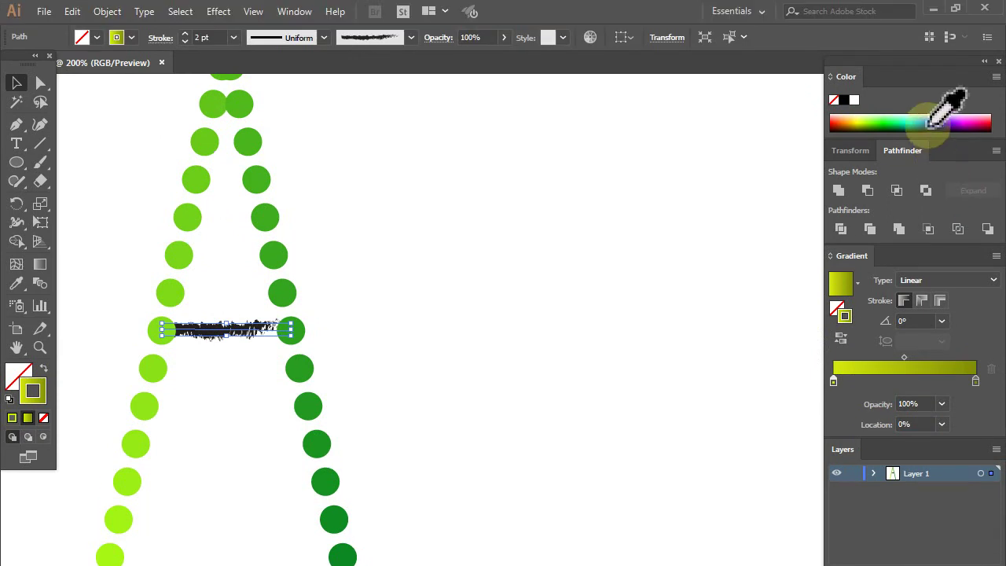
click(936, 119)
click(591, 292)
scroll(261, 334, down, 2)
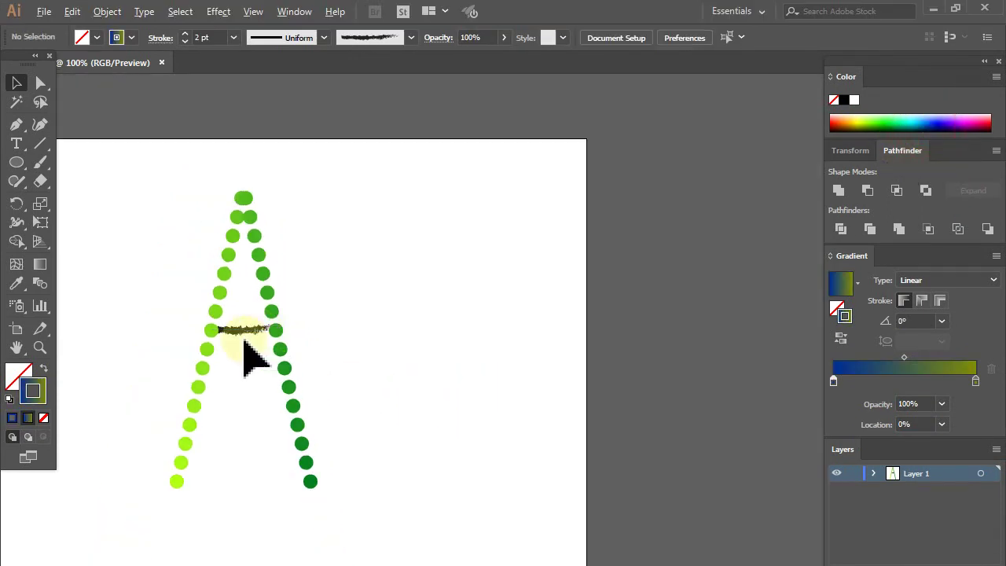
scroll(250, 360, up, 1)
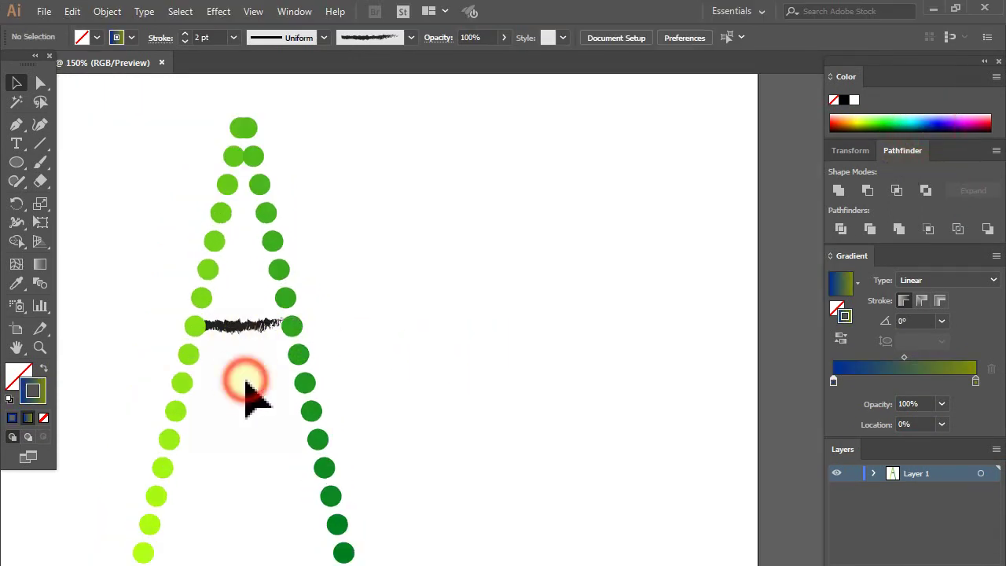
scroll(232, 331, up, 3)
click(236, 337)
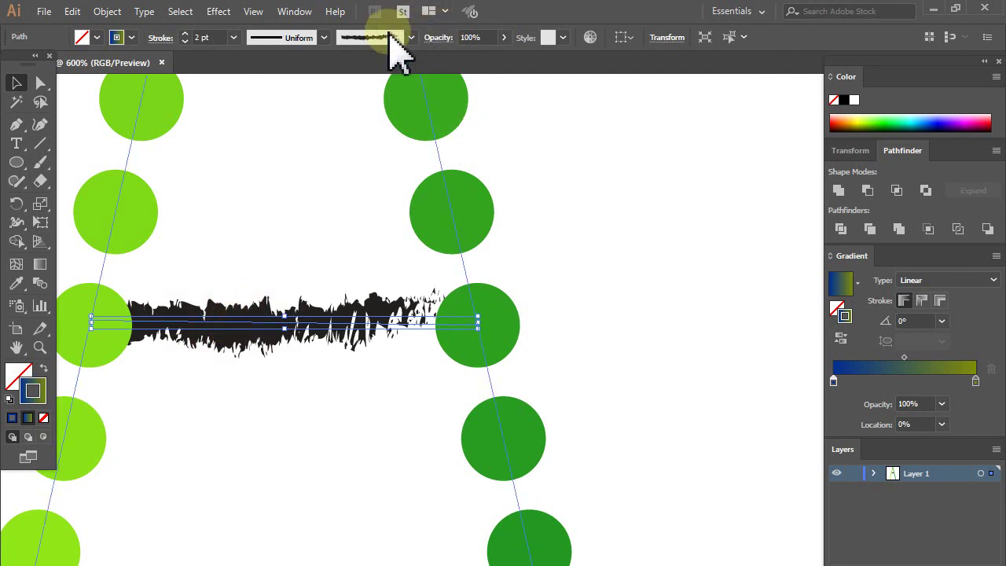
Switch the crossbar to a soft blended brush style and go to full-screen display
click(391, 37)
click(338, 142)
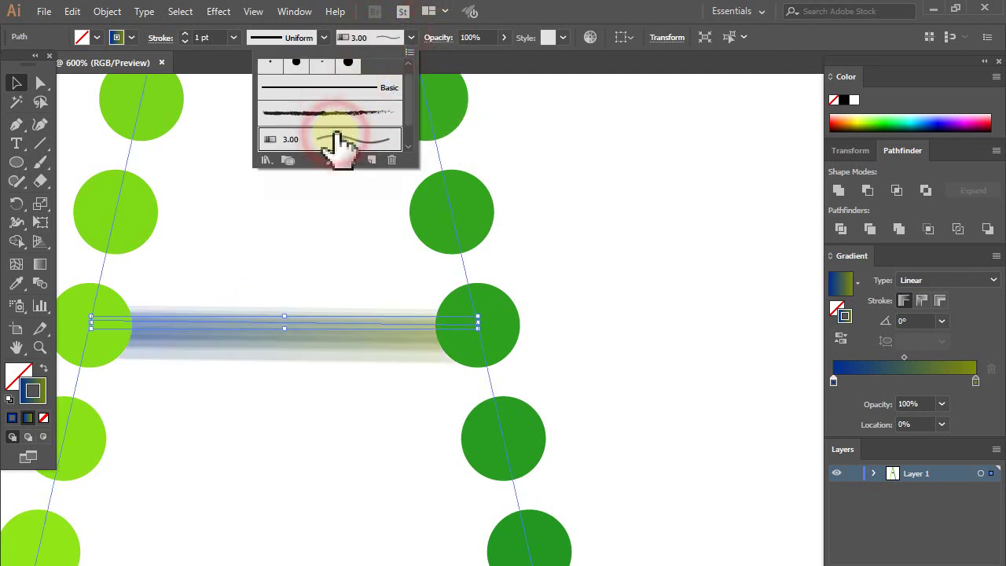
click(283, 397)
scroll(275, 412, down, 2)
scroll(277, 415, down, 2)
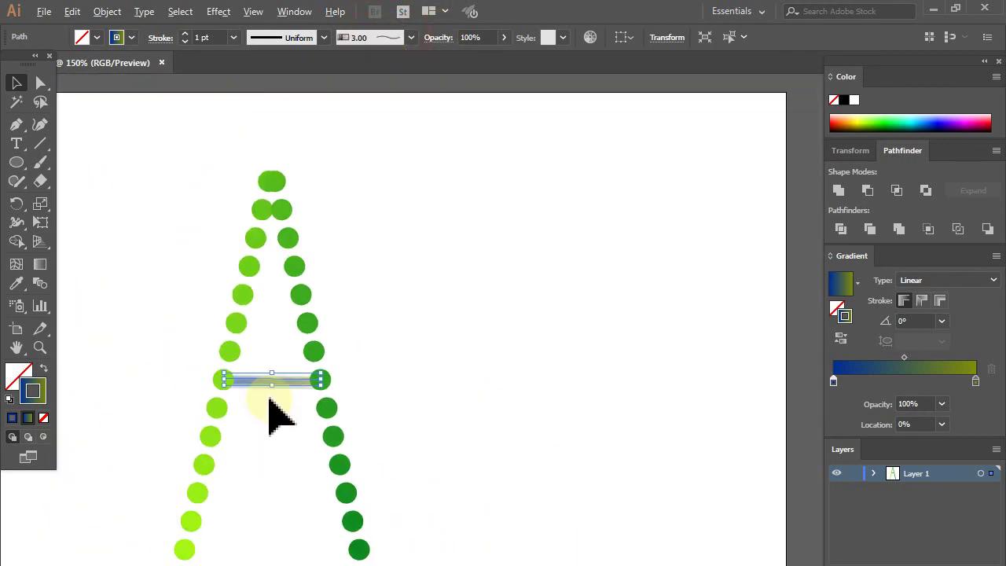
key(f)
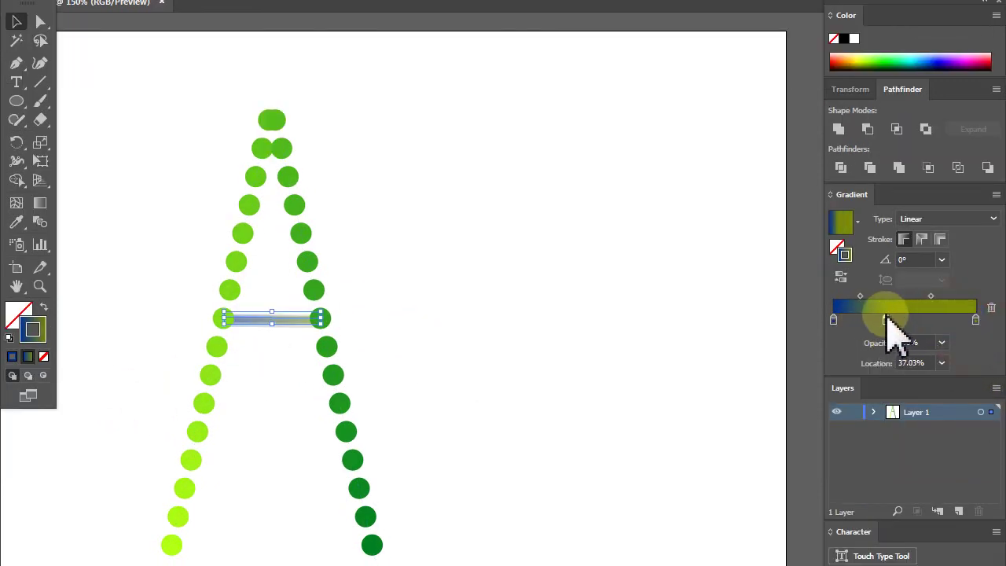
Move the olive stop to the gradient's start and make the right end bright green
drag(979, 325, 837, 318)
click(886, 320)
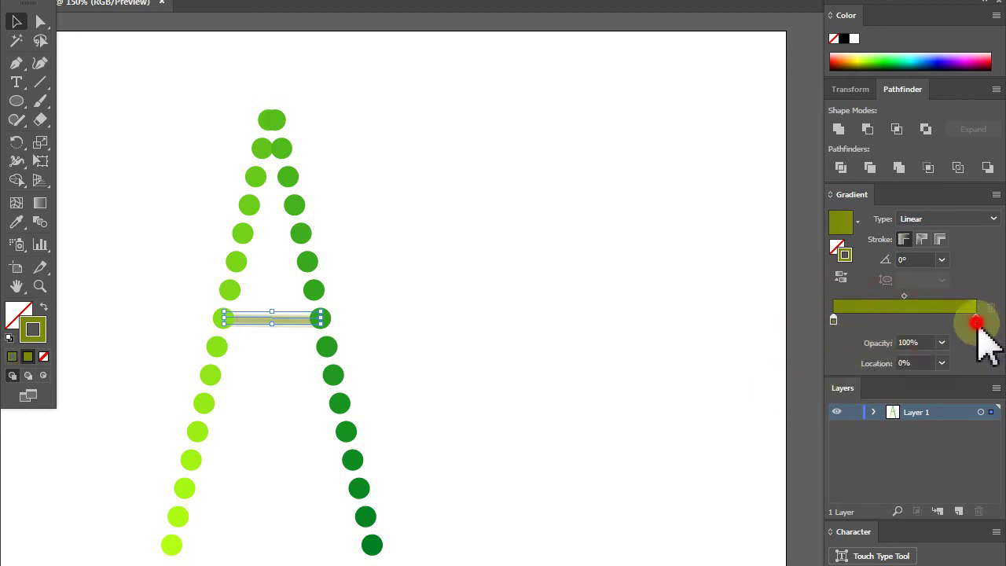
double_click(976, 323)
click(889, 367)
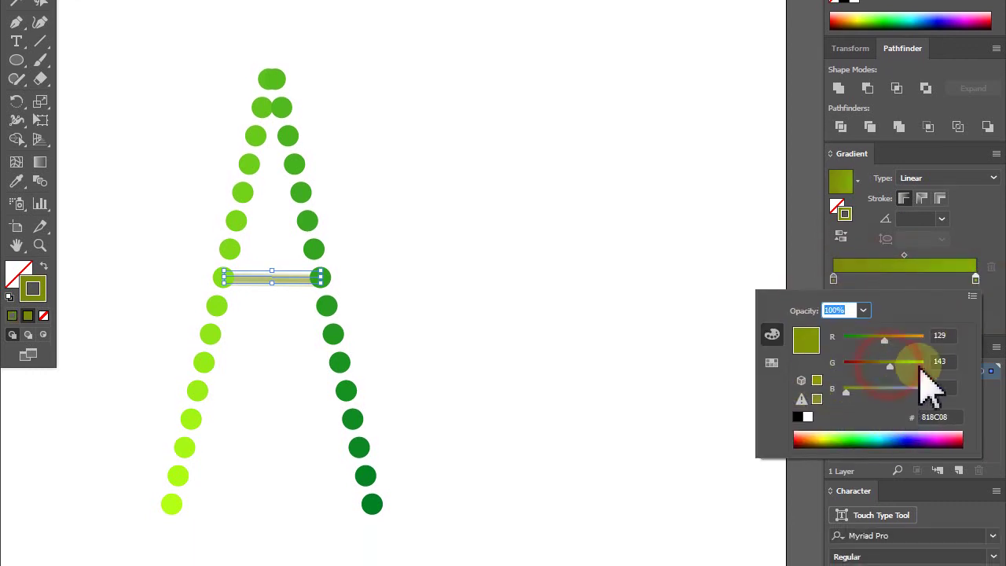
drag(920, 366, 932, 364)
click(529, 299)
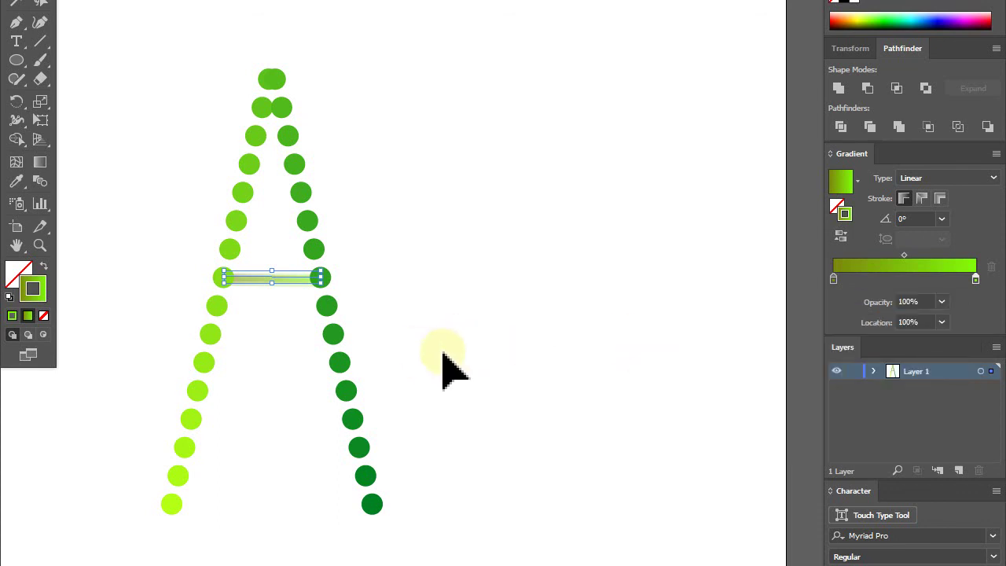
Set the crossbar gradient's left stop to yellow, removing the blue
double_click(835, 276)
drag(871, 422, 824, 425)
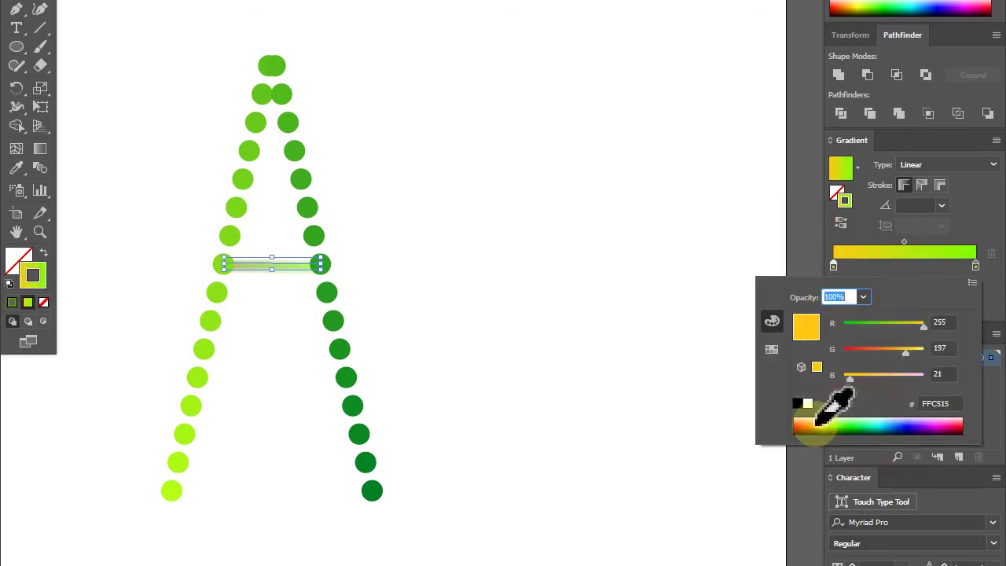
click(653, 315)
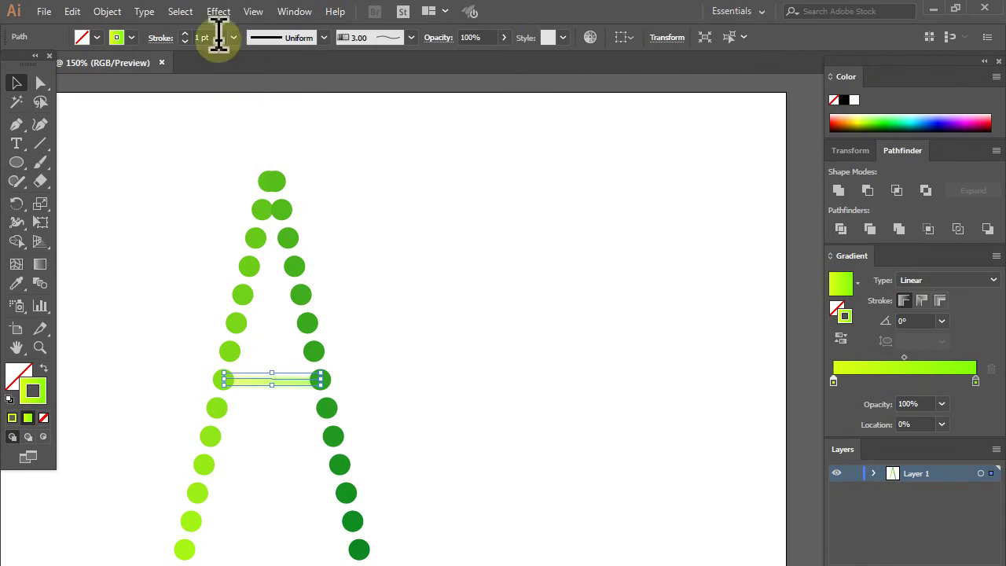
text(2)
click(464, 441)
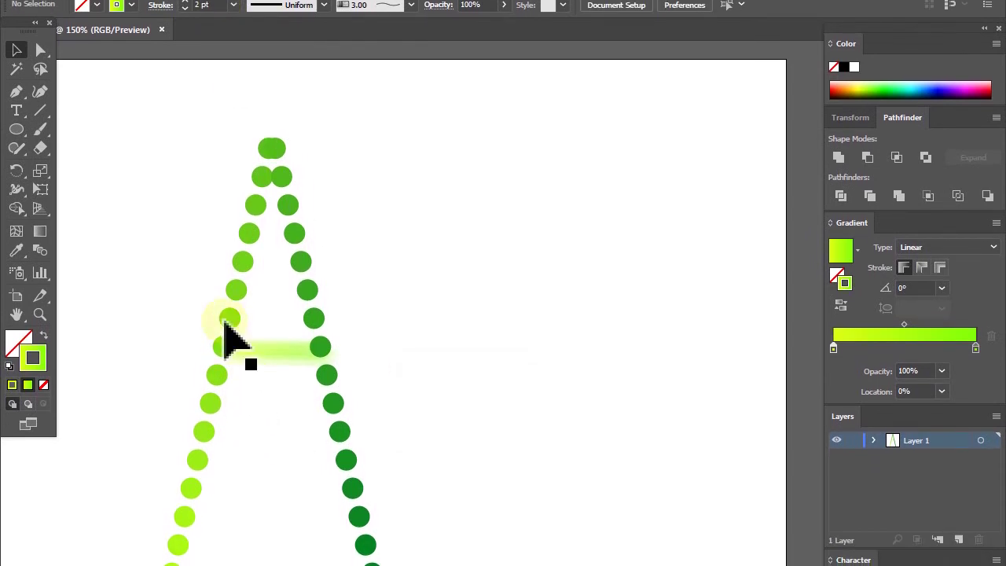
click(251, 233)
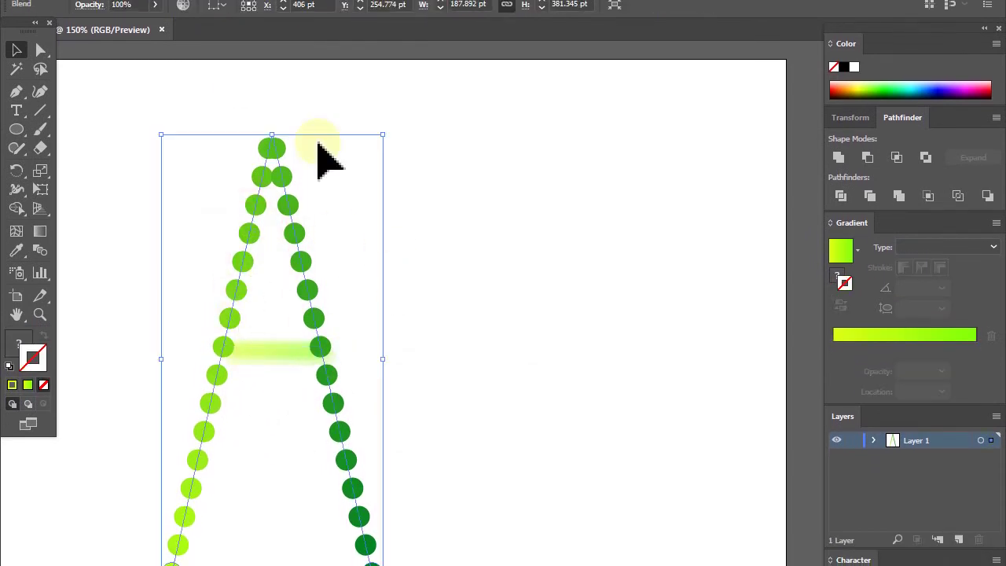
click(219, 11)
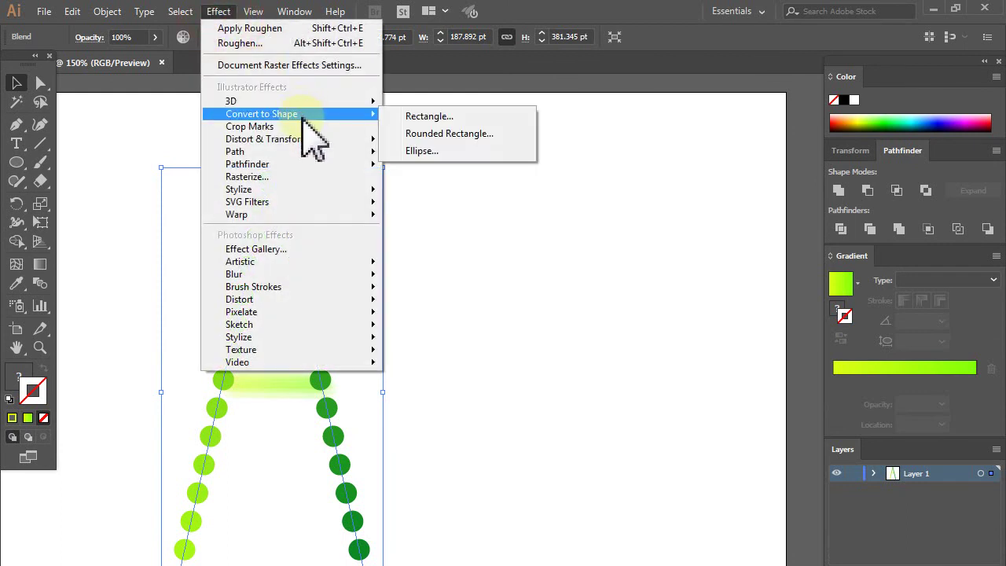
mouse_move(268, 139)
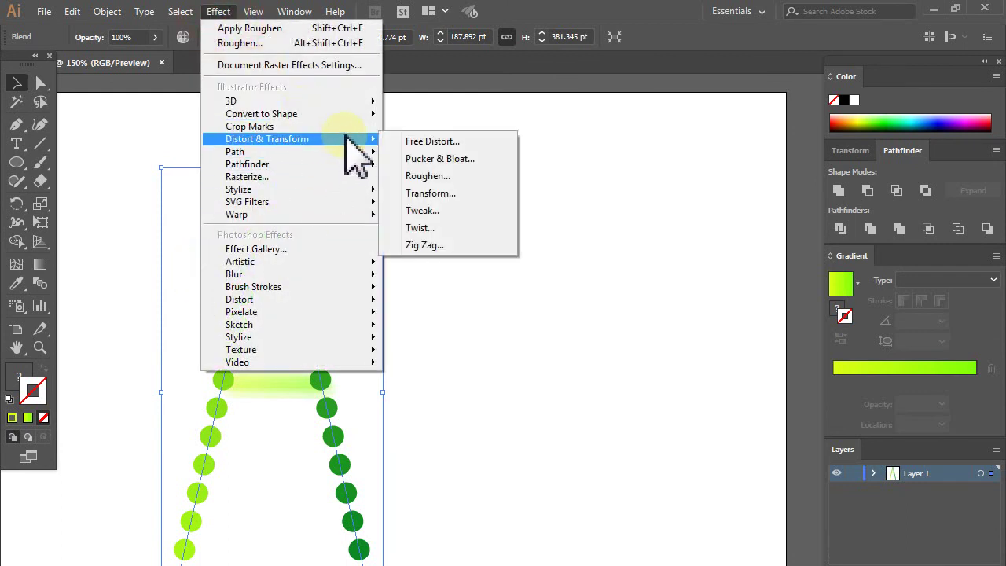
click(428, 141)
click(464, 248)
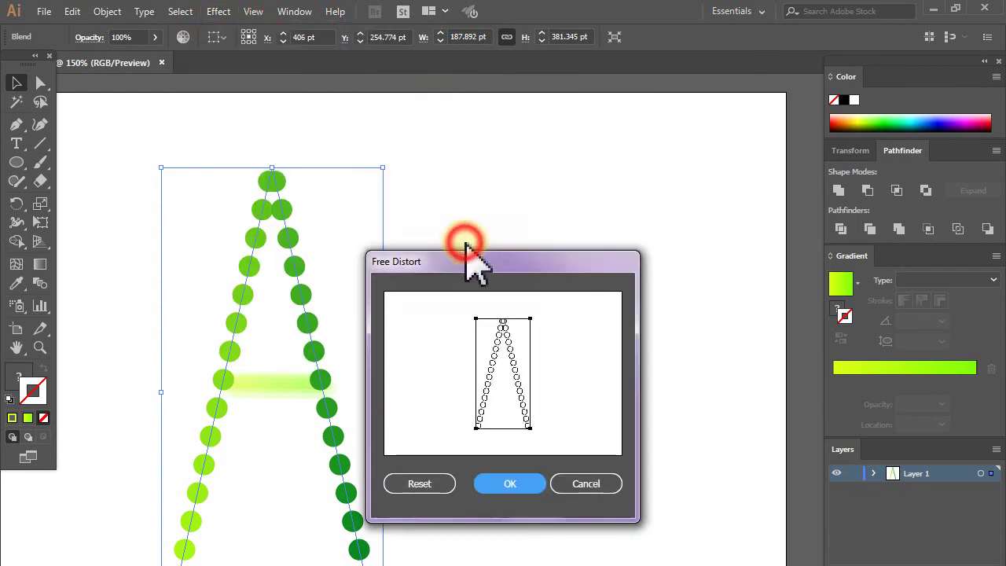
drag(464, 255, 492, 159)
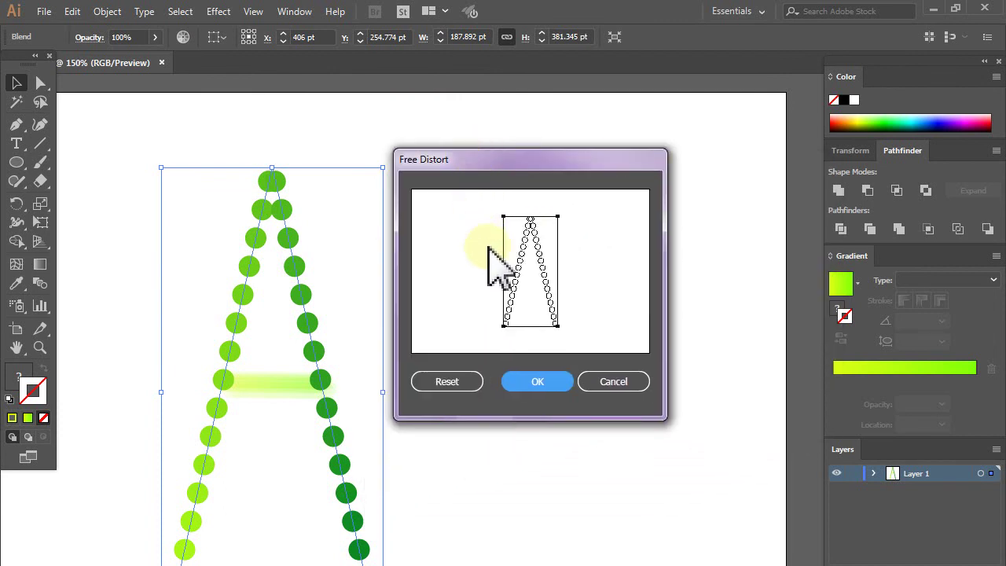
click(534, 384)
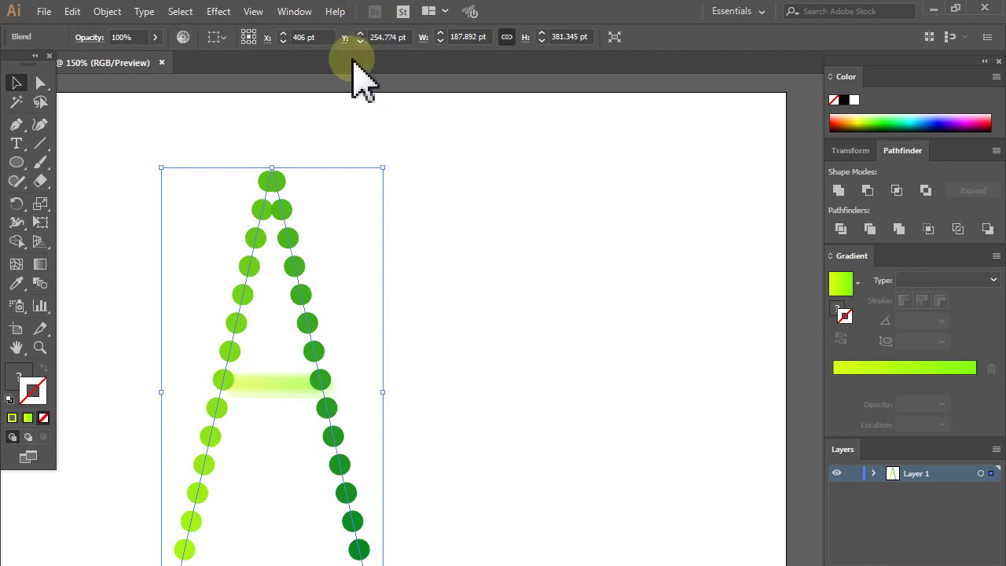
click(219, 11)
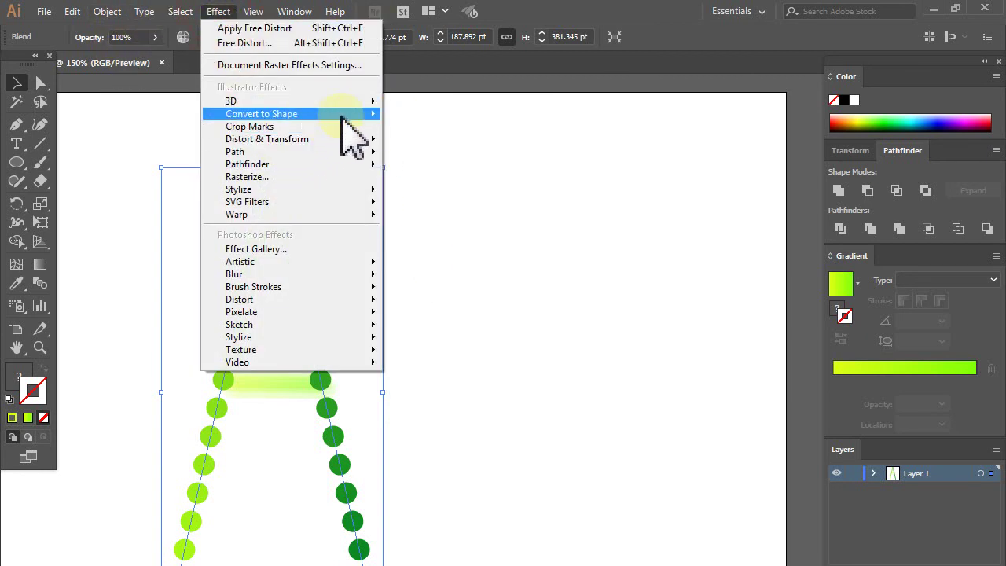
mouse_move(267, 139)
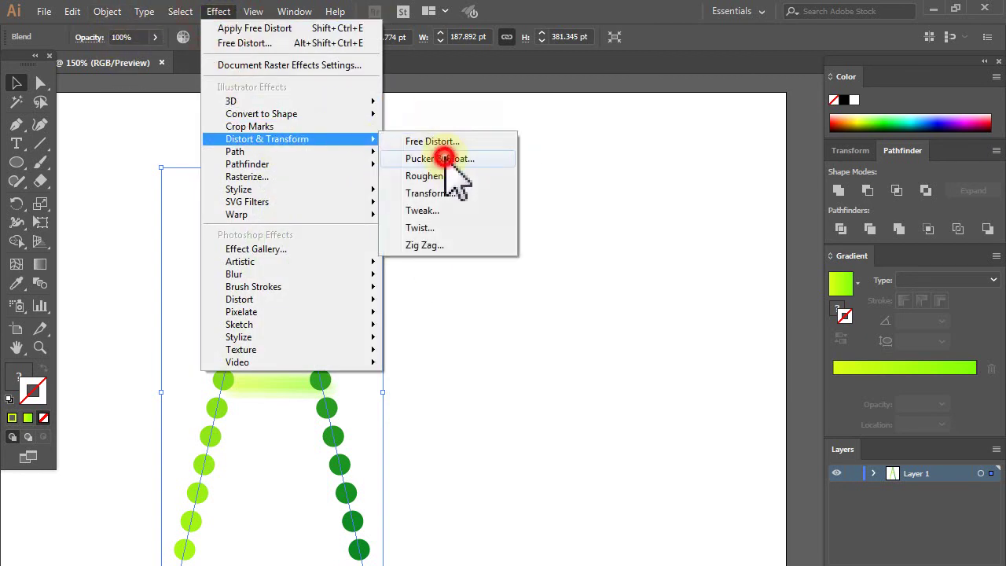
Apply a -10% Pucker & Bloat to the A's dots, making them pointed leaf-like diamonds
click(440, 159)
click(621, 174)
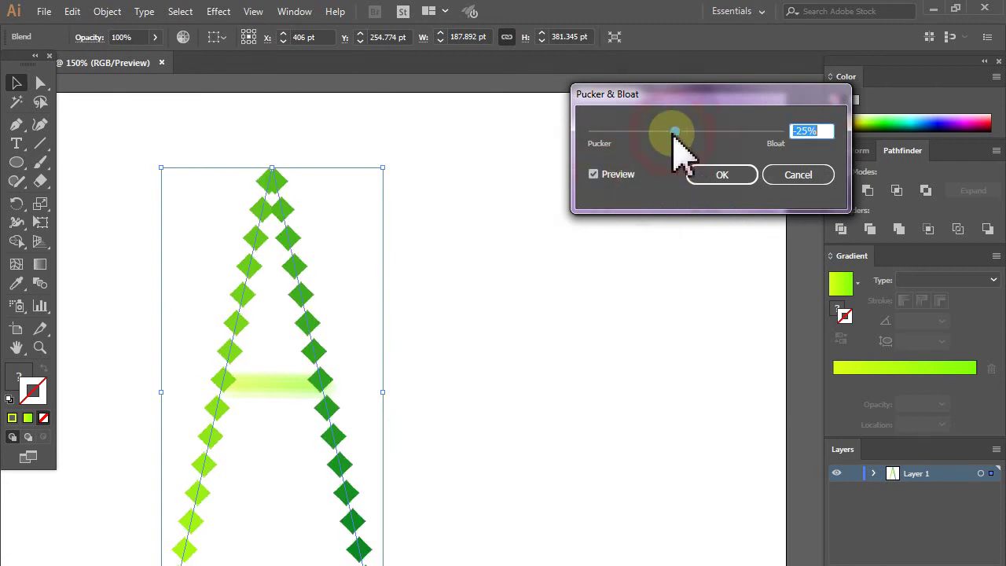
drag(665, 132, 654, 132)
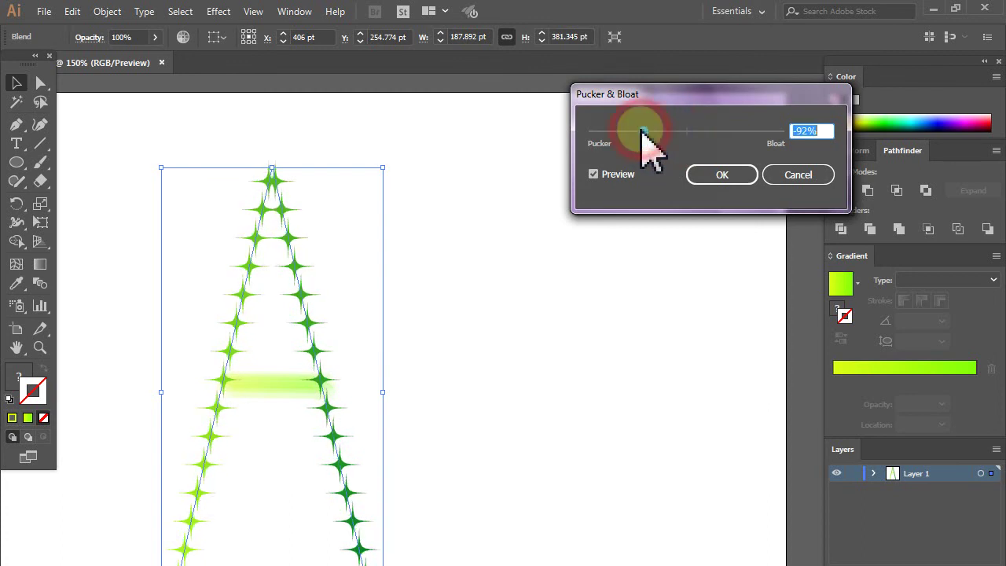
drag(643, 132, 699, 132)
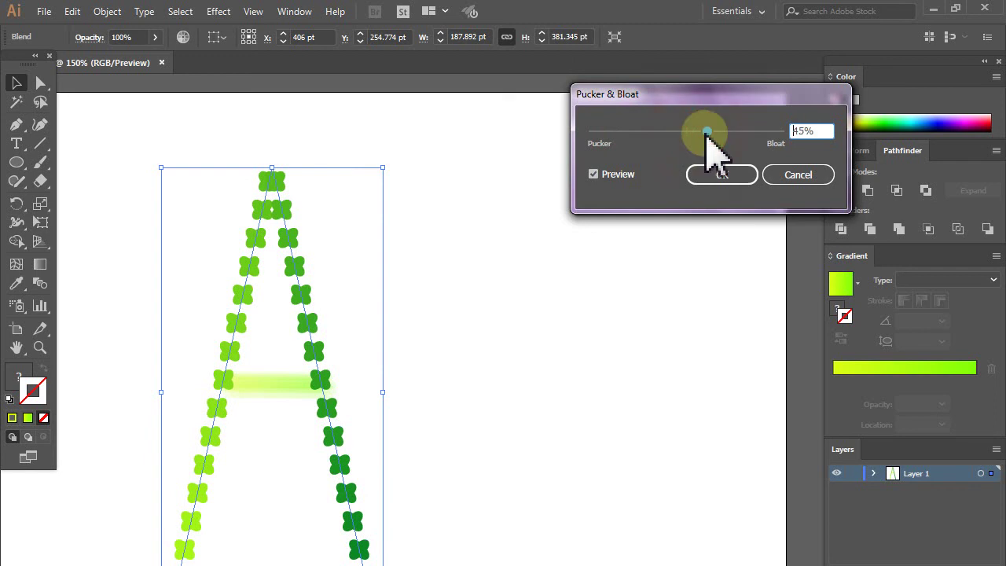
click(708, 132)
drag(717, 140, 693, 134)
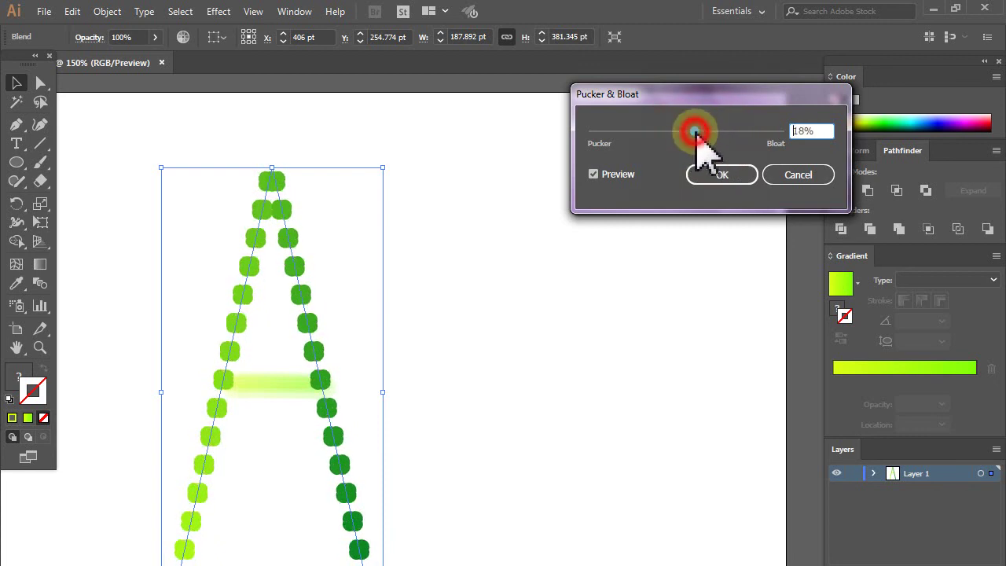
drag(684, 132, 684, 132)
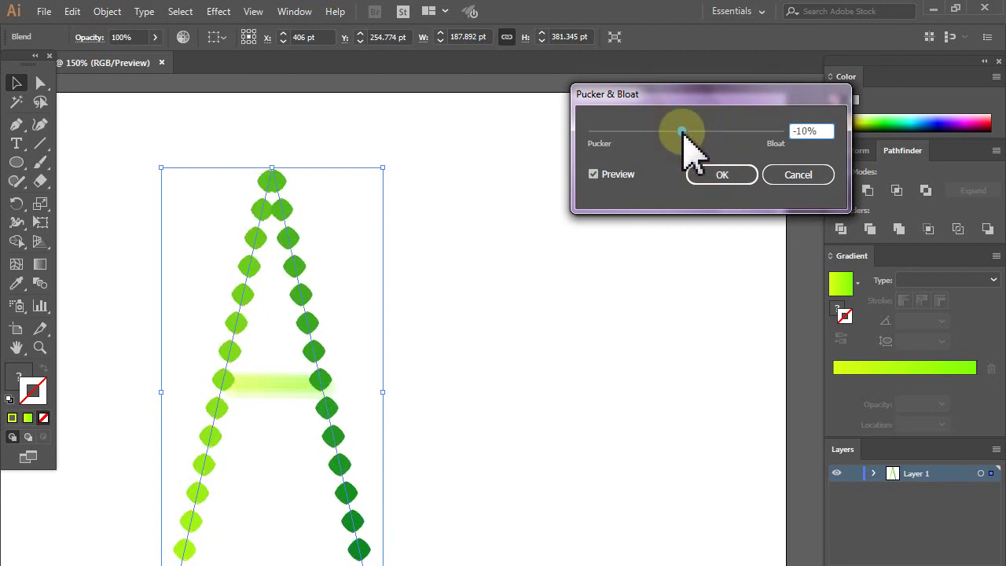
click(716, 176)
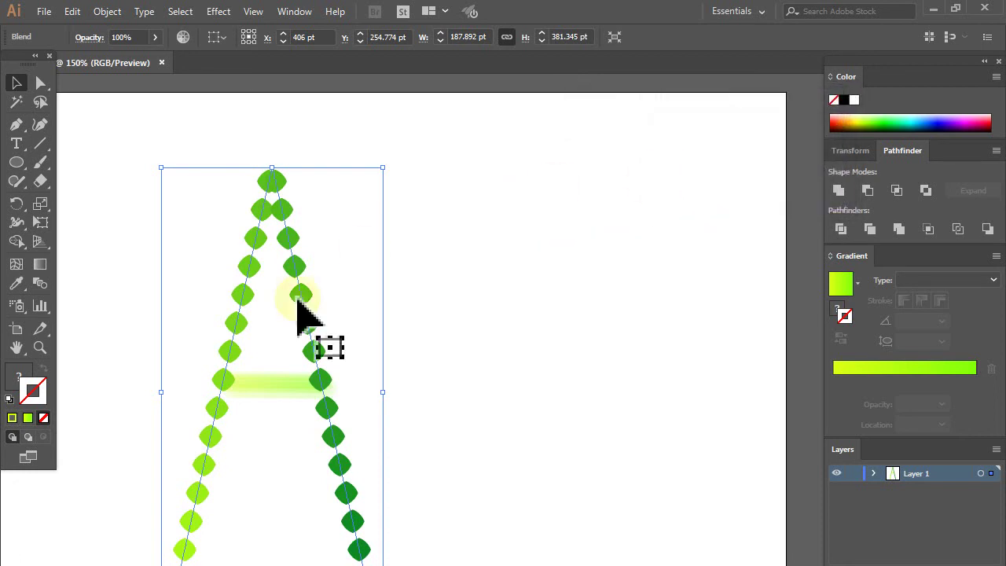
click(295, 11)
click(293, 11)
Open Roughen with preview and set its size to 19 pt Absolute
click(292, 11)
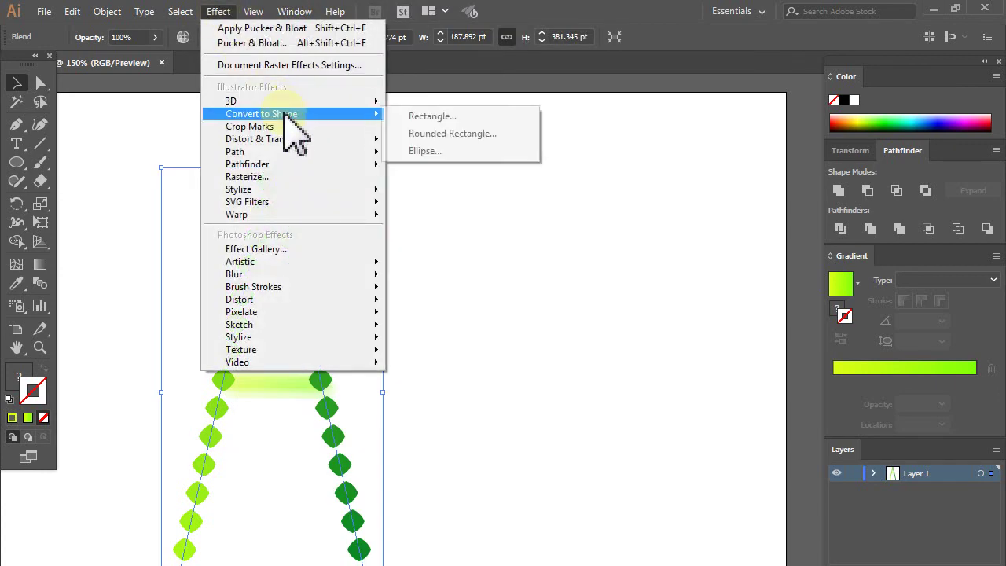
mouse_move(267, 139)
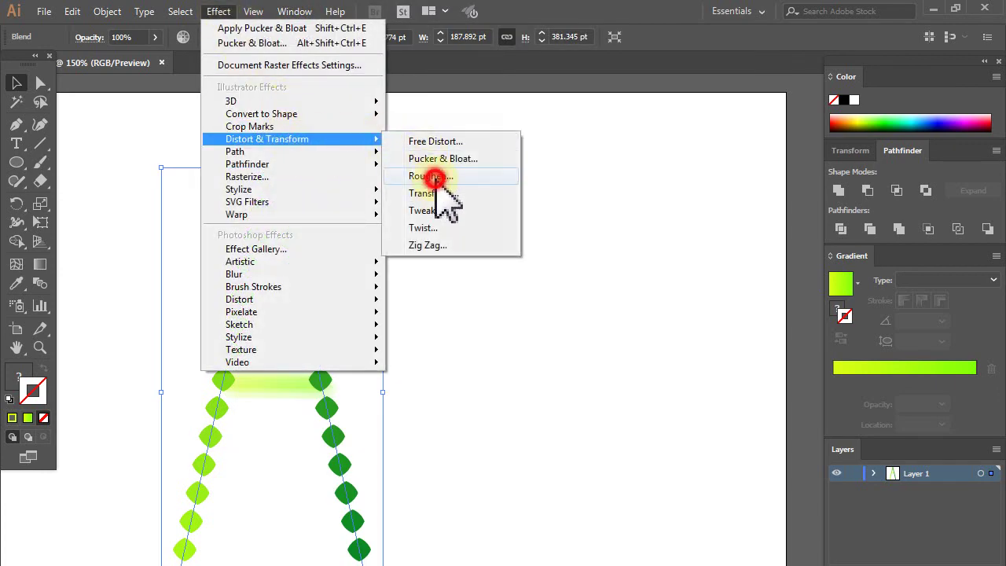
click(434, 176)
click(633, 284)
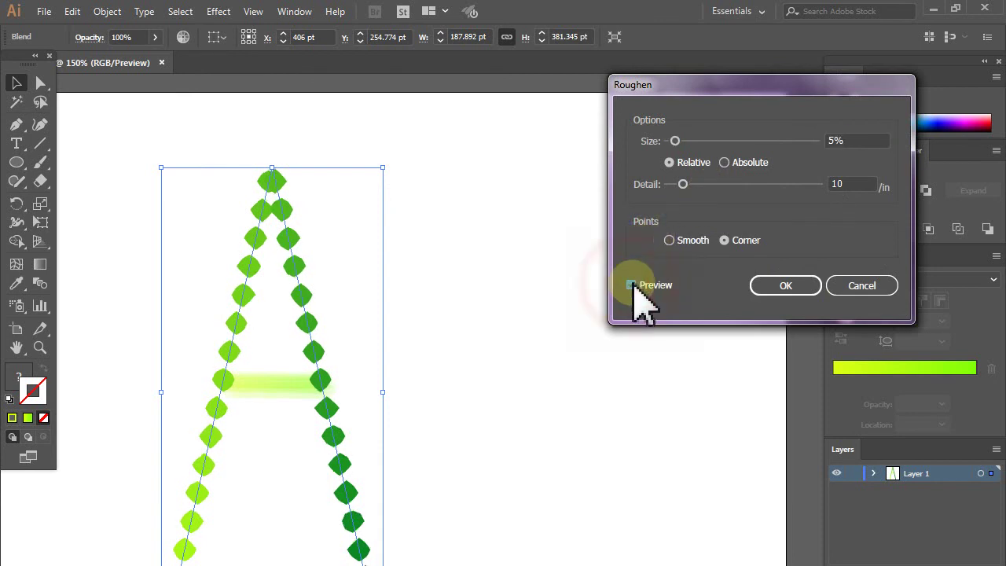
click(675, 141)
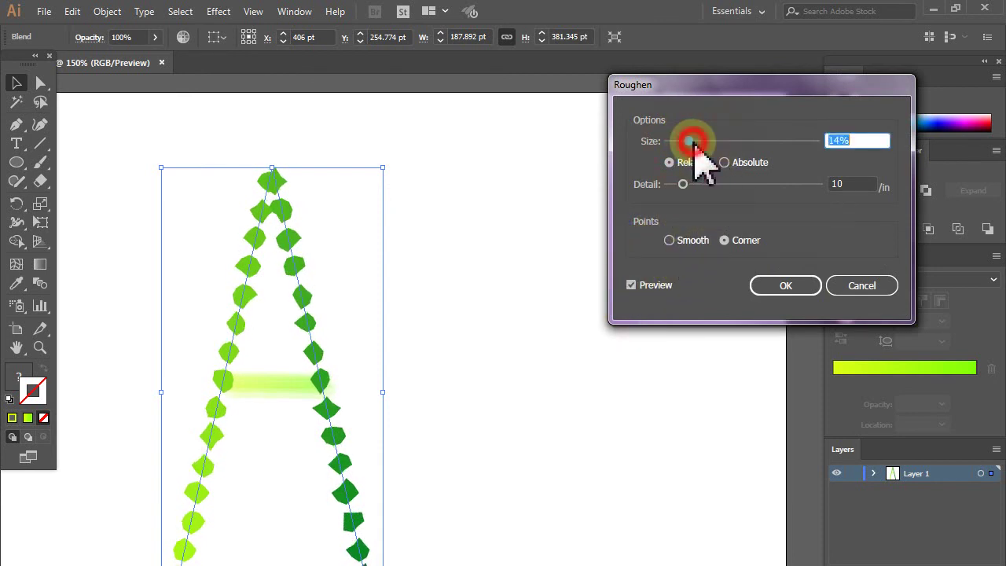
drag(692, 143, 706, 146)
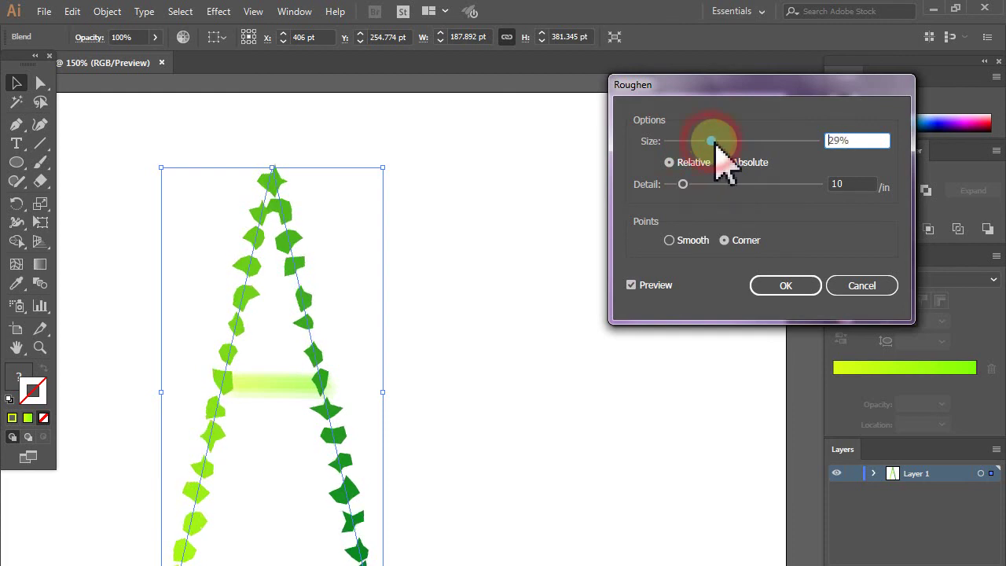
drag(727, 144, 743, 145)
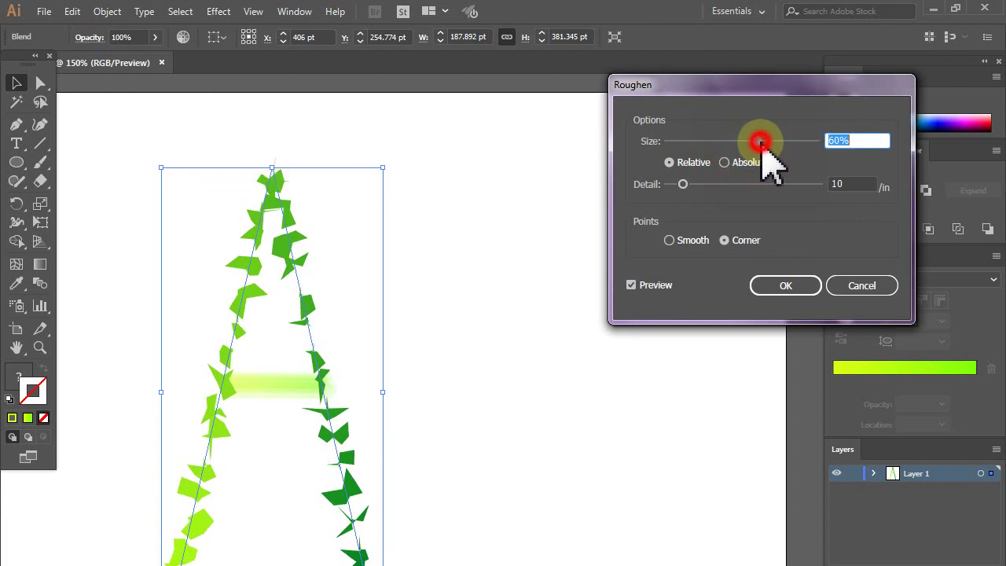
mouse_move(757, 141)
mouse_down()
mouse_move(668, 141)
mouse_move(707, 142)
mouse_move(698, 154)
mouse_up()
click(725, 162)
Set Roughen detail to 86/in with Smooth points, apply it, and select the A
drag(684, 188, 705, 187)
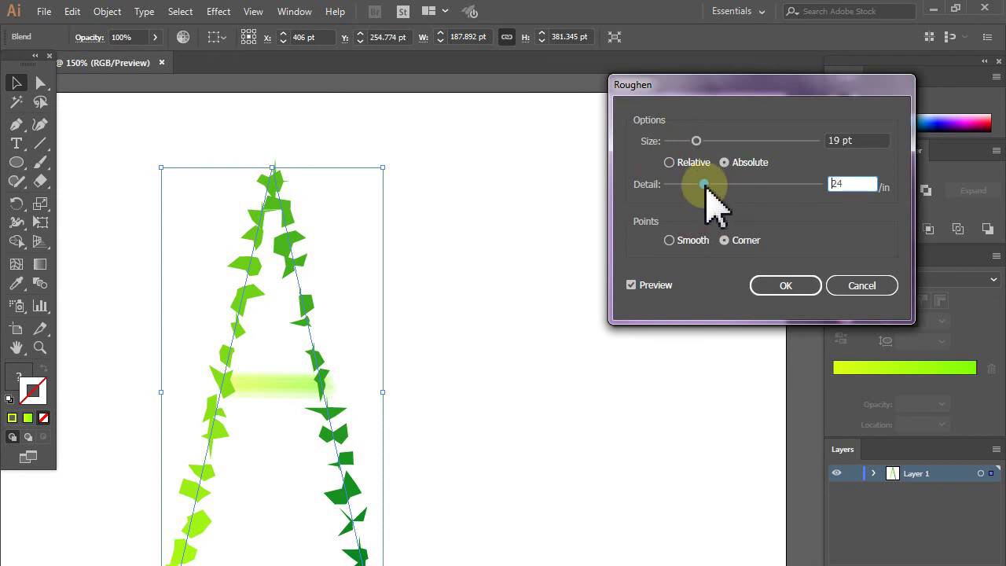
click(681, 242)
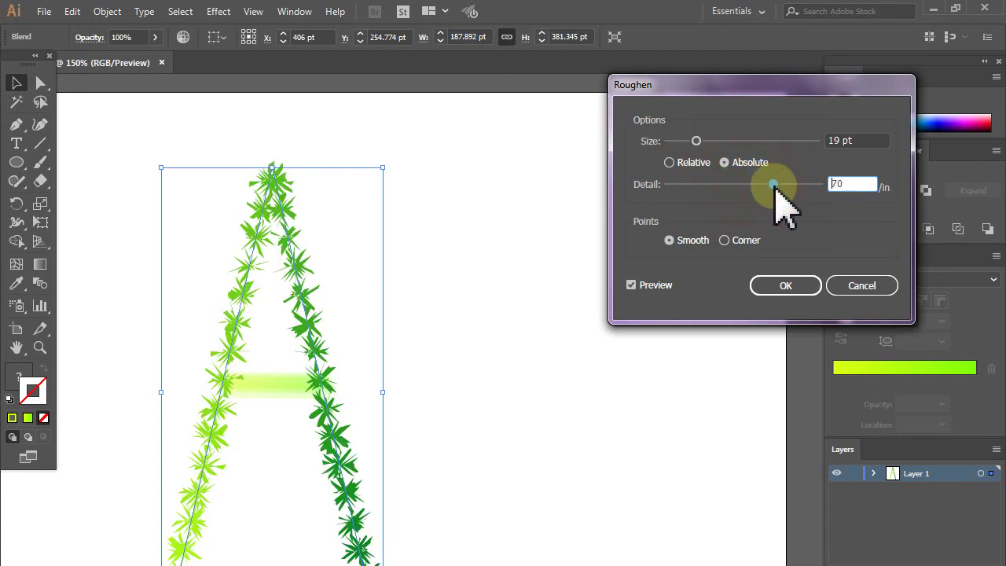
click(774, 186)
click(780, 187)
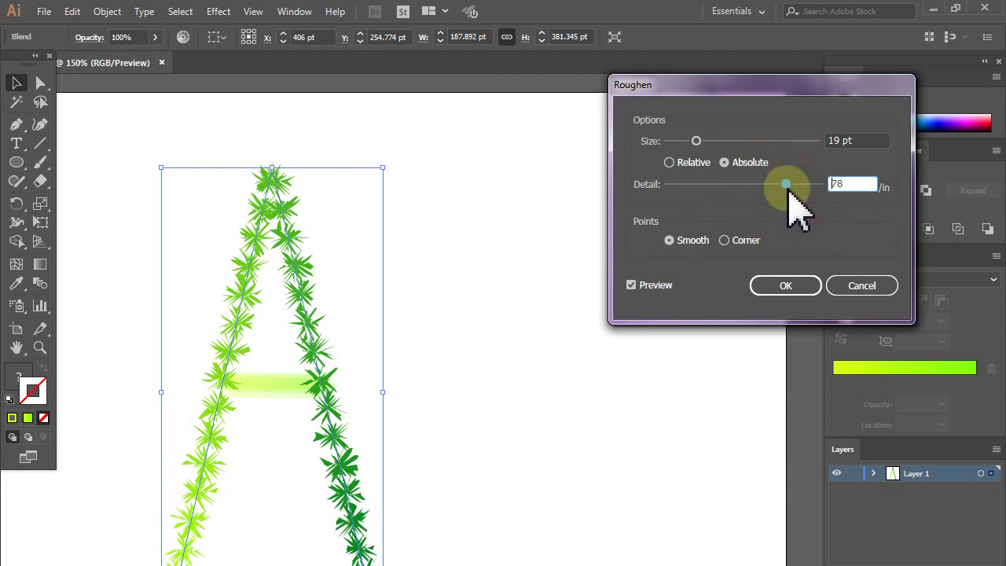
drag(788, 188, 789, 187)
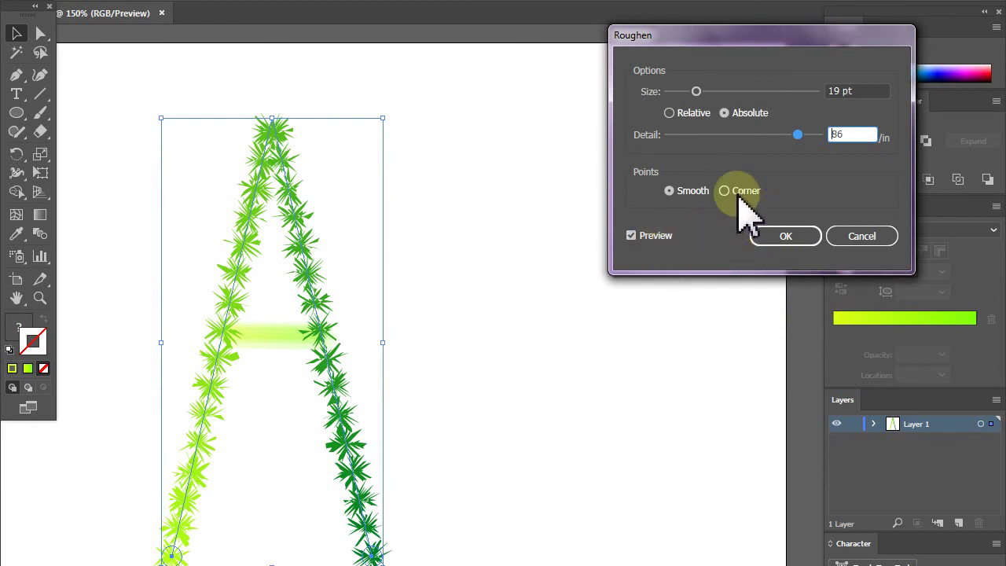
click(678, 191)
click(787, 236)
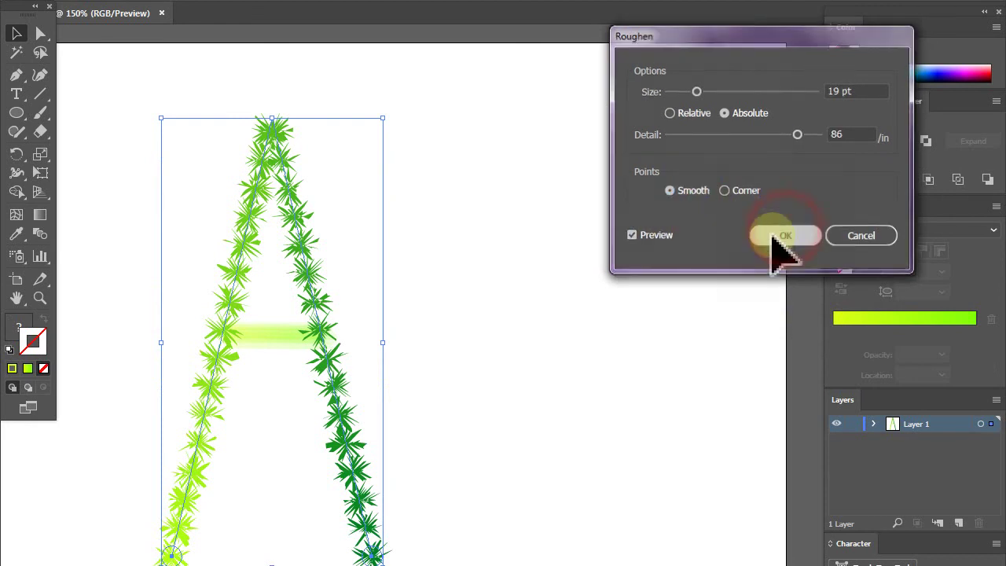
drag(173, 141, 322, 232)
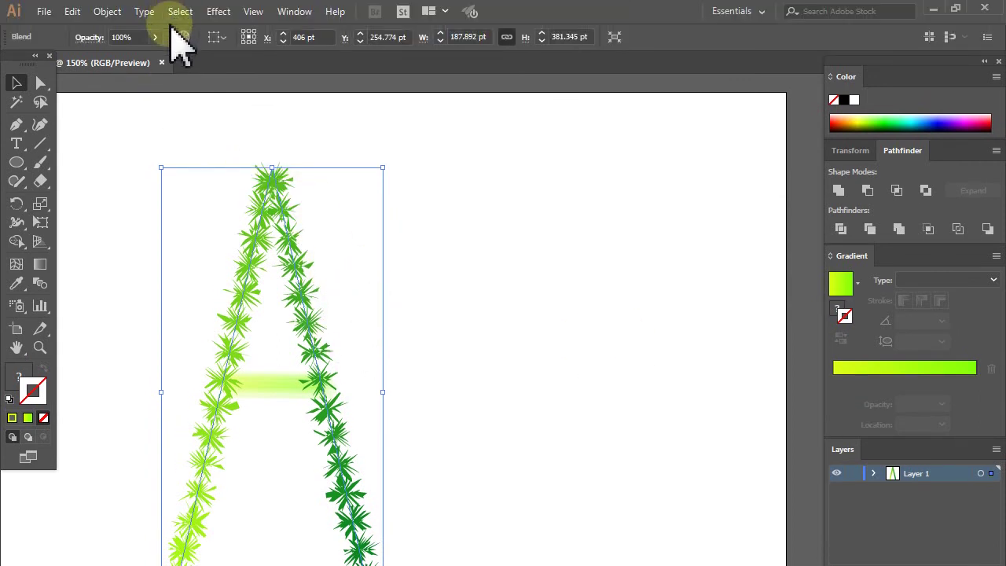
Run Object > Expand Appearance on the roughened A, then reselect the expanded group
click(107, 12)
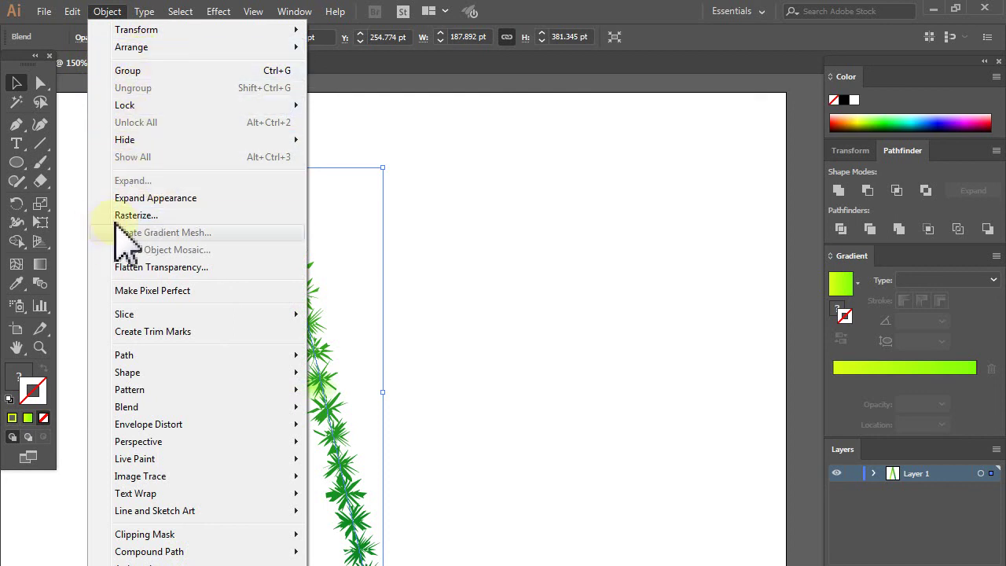
click(149, 197)
click(521, 362)
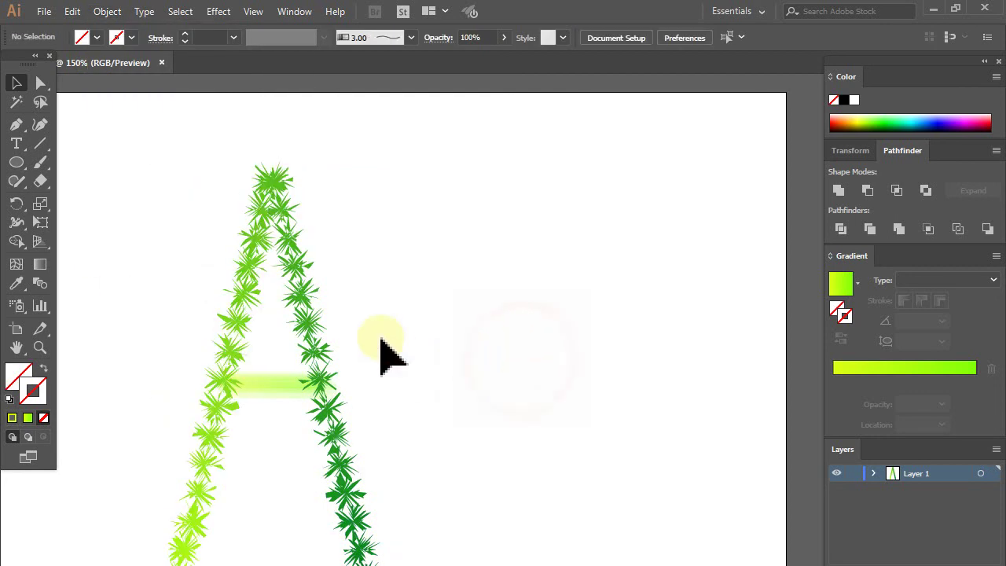
drag(225, 185, 319, 299)
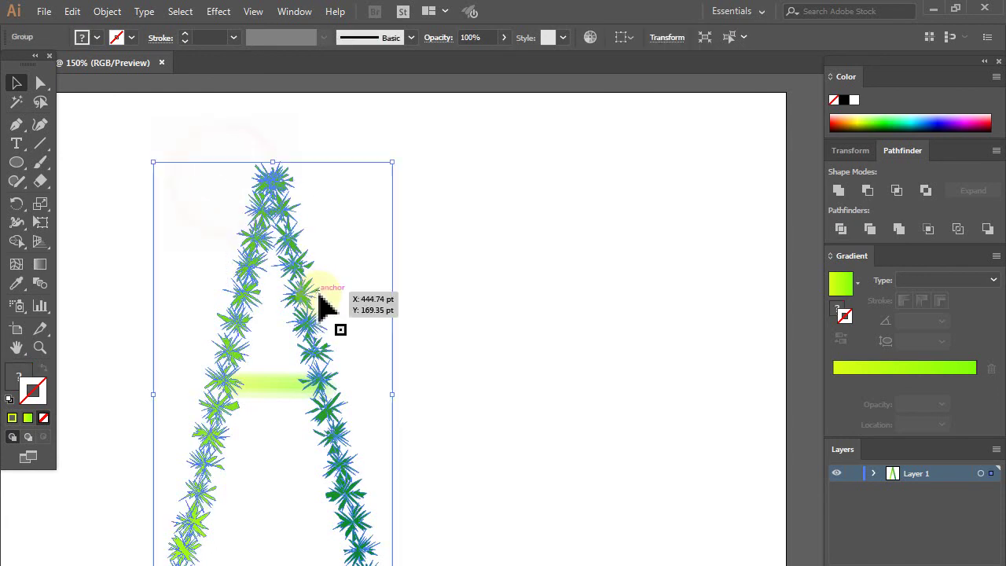
click(270, 380)
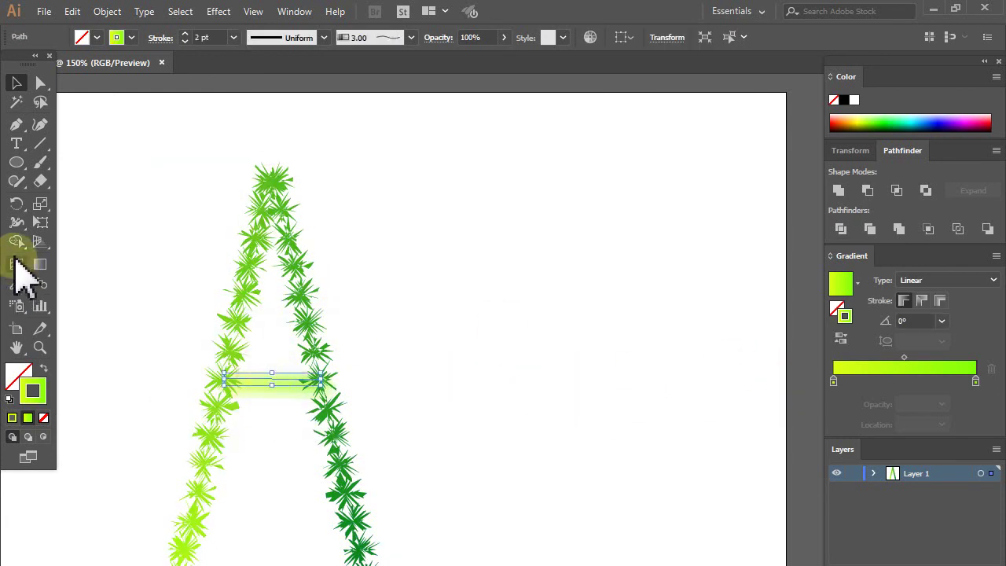
Draw a small green-gradient circle right of the A and copy it about 233 pt below
drag(17, 164, 129, 198)
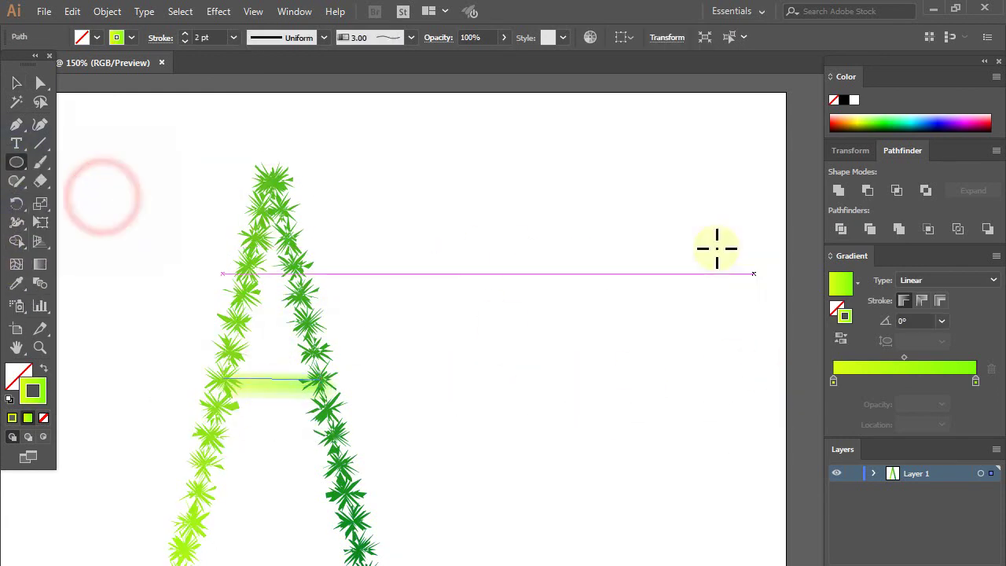
drag(667, 181, 689, 202)
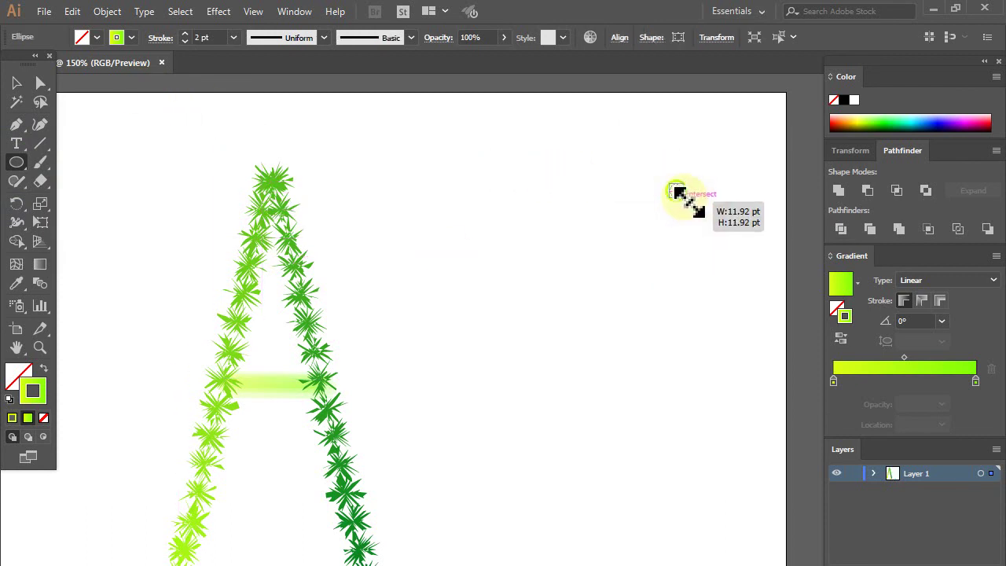
drag(691, 207, 686, 201)
click(44, 367)
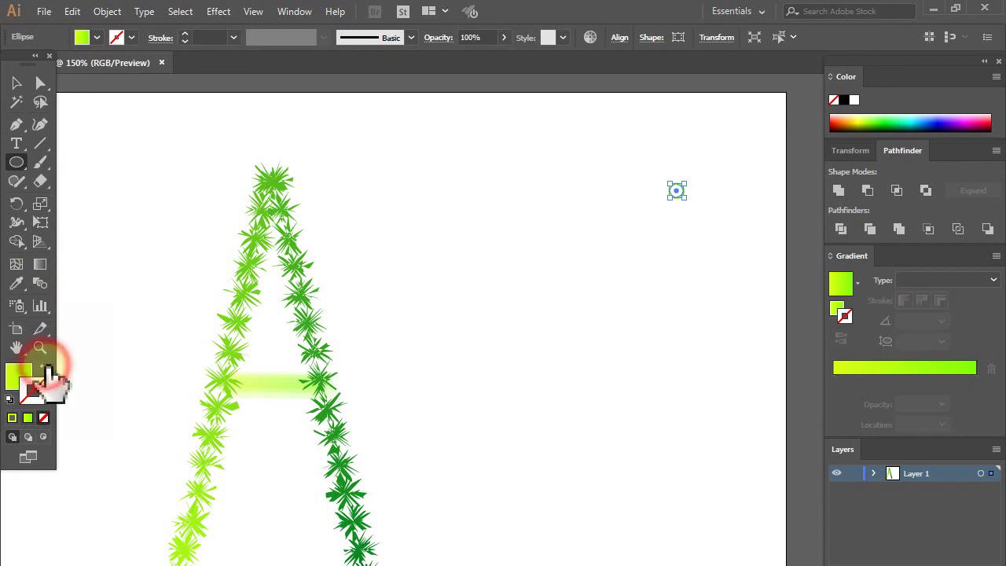
click(18, 83)
click(786, 424)
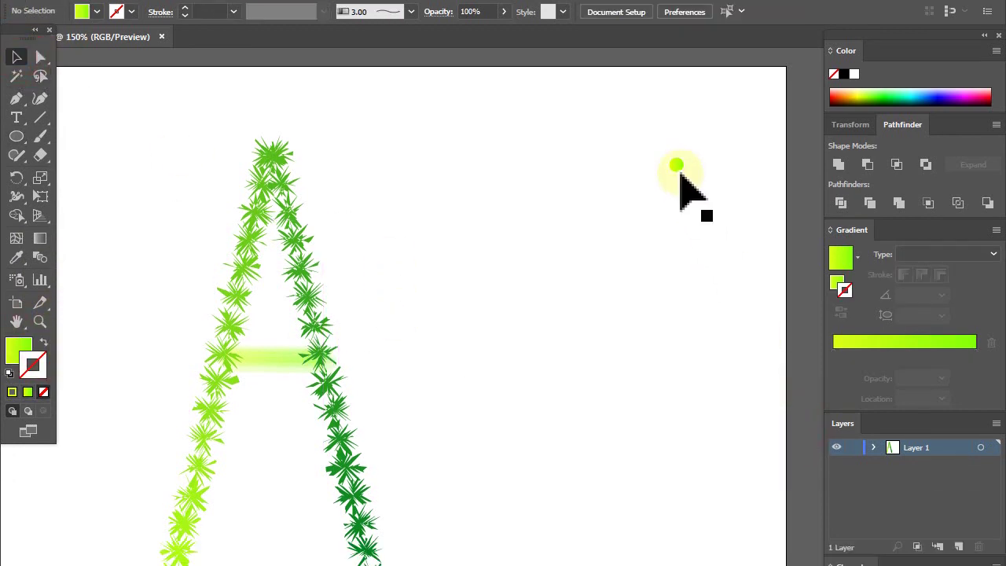
drag(677, 190, 692, 493)
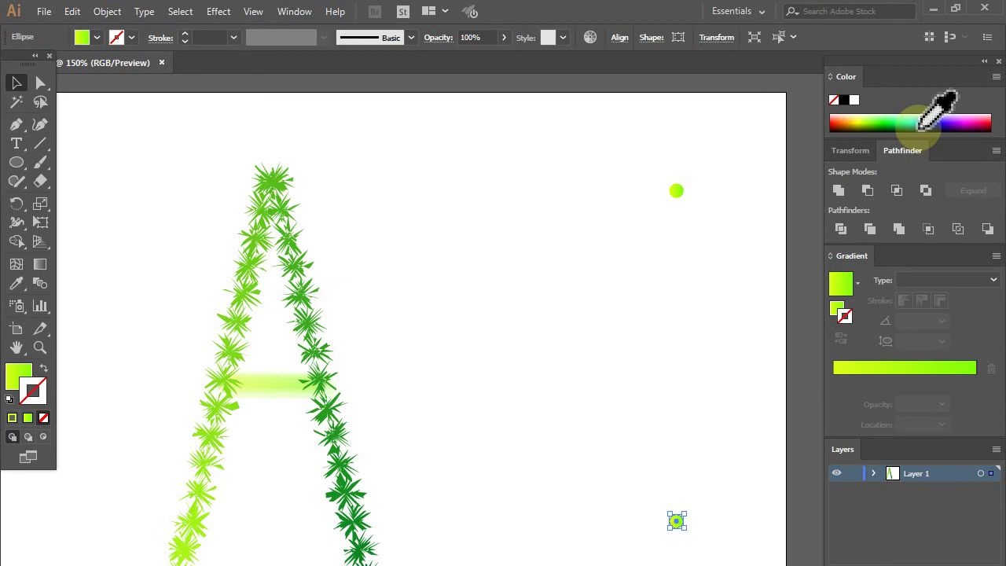
Colour the bottom circle's stroke and fill dark blue
click(923, 127)
click(568, 415)
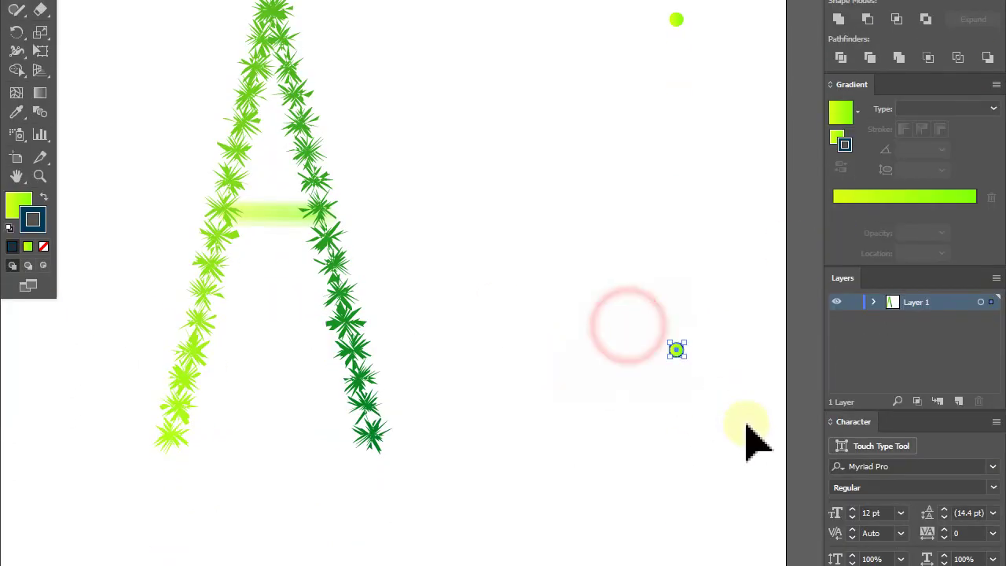
drag(629, 326, 748, 438)
click(42, 198)
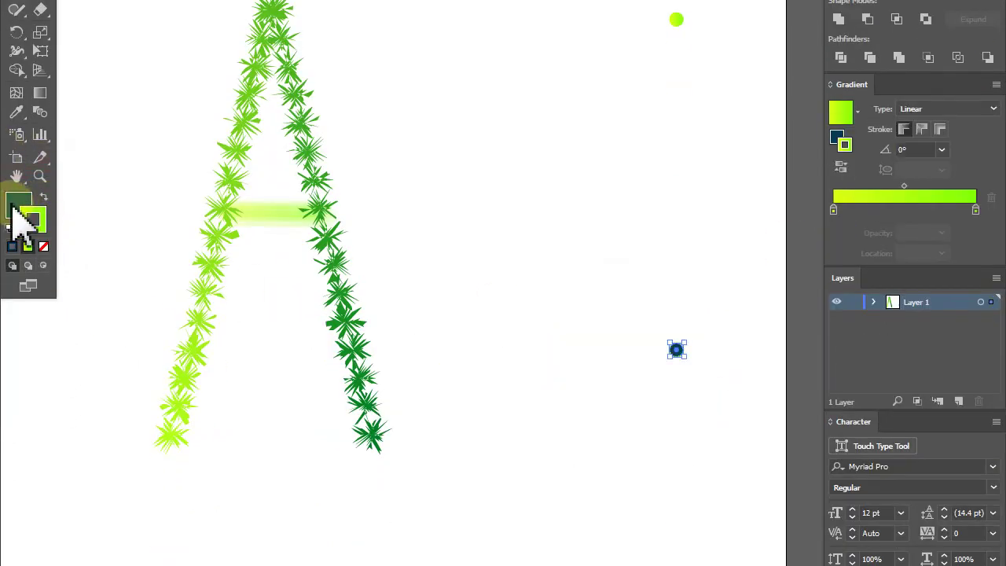
click(487, 308)
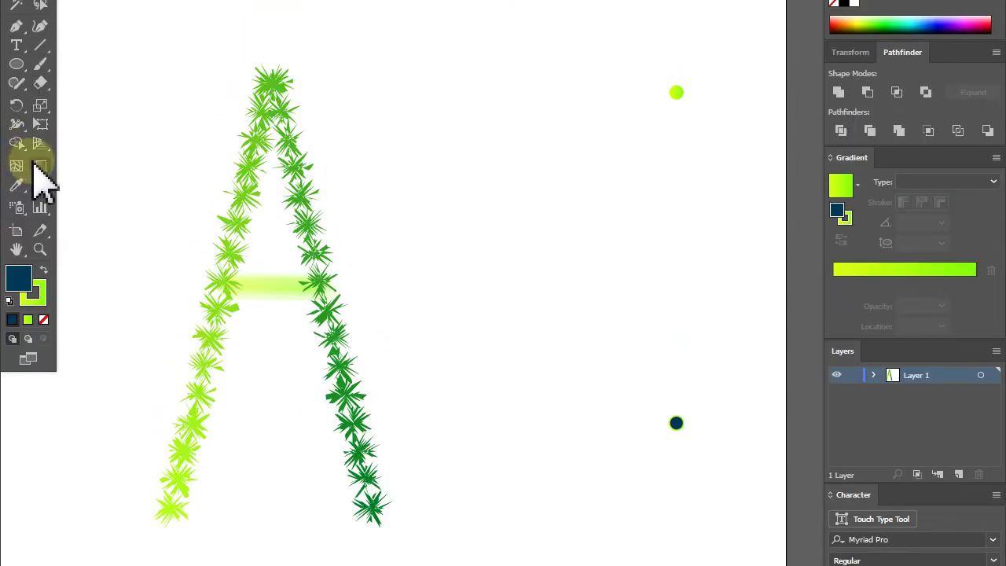
Blend the green top circle into the dark blue bottom circle
click(40, 184)
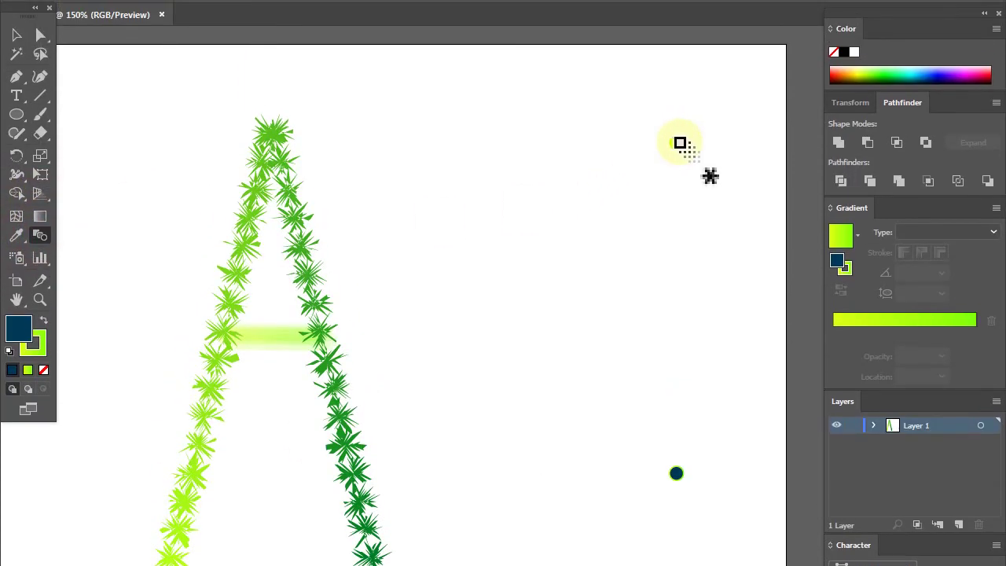
click(676, 457)
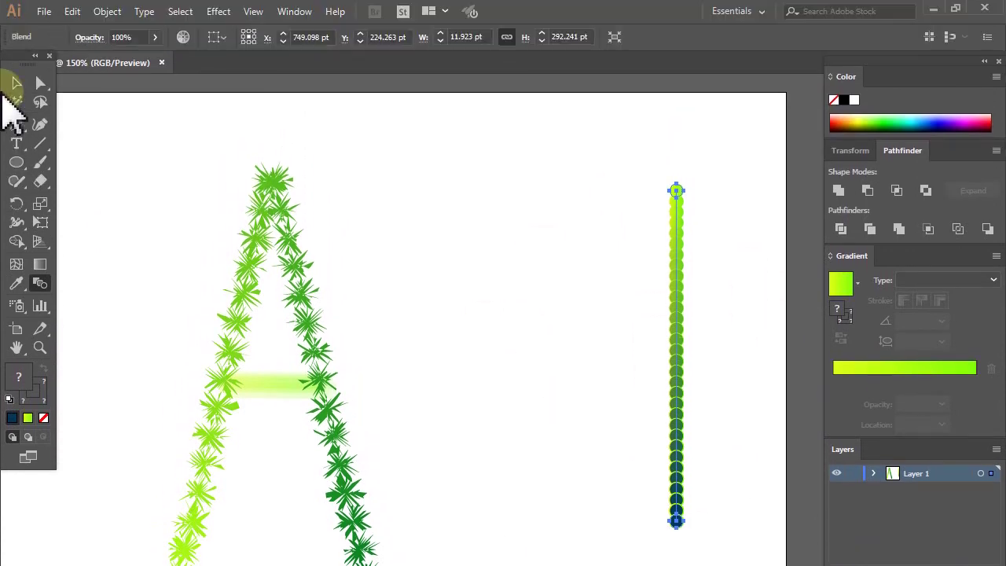
click(16, 83)
click(440, 217)
drag(597, 236, 741, 513)
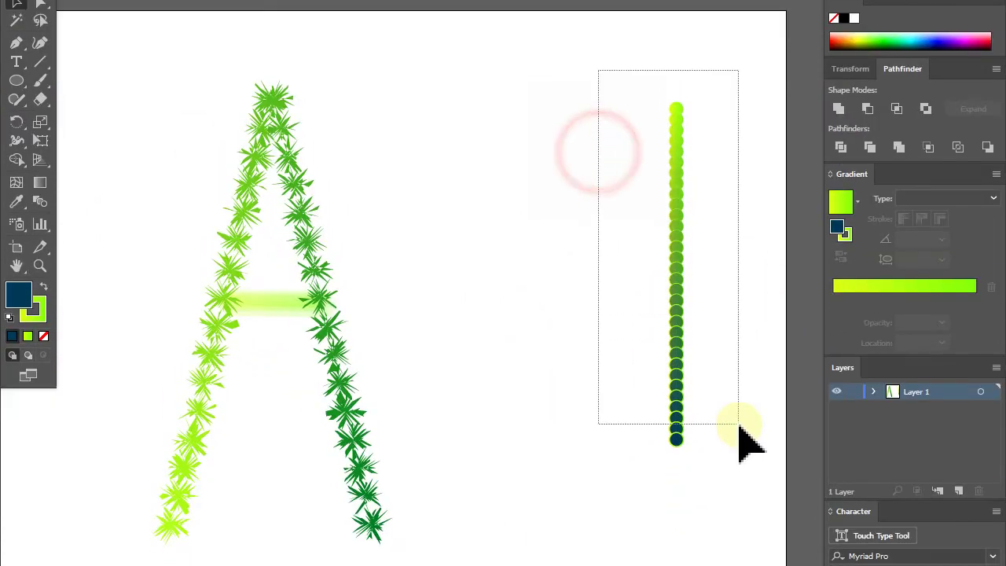
shift+click(260, 298)
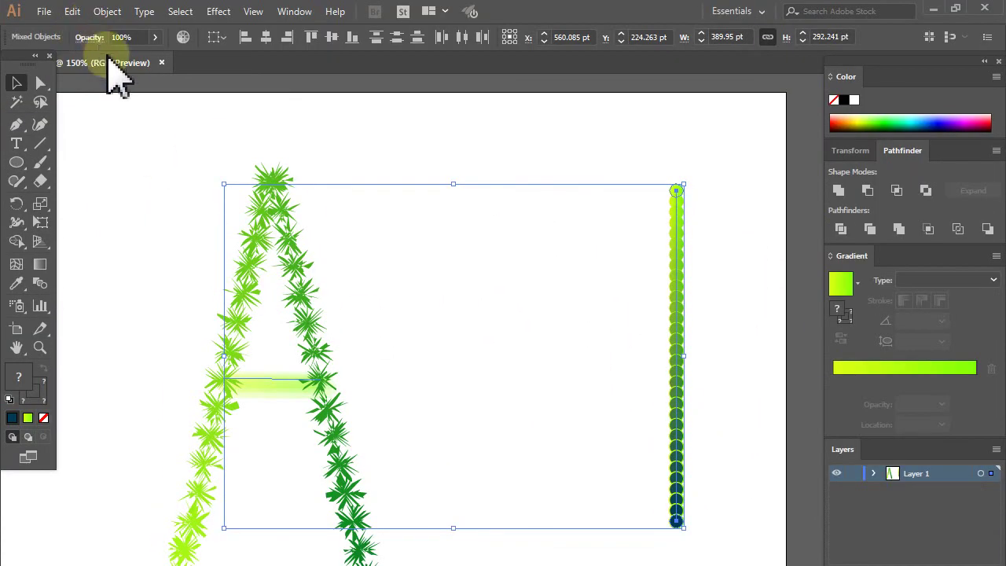
Replace the dot blend's spine with the crossbar path, then open Pucker & Bloat
click(101, 14)
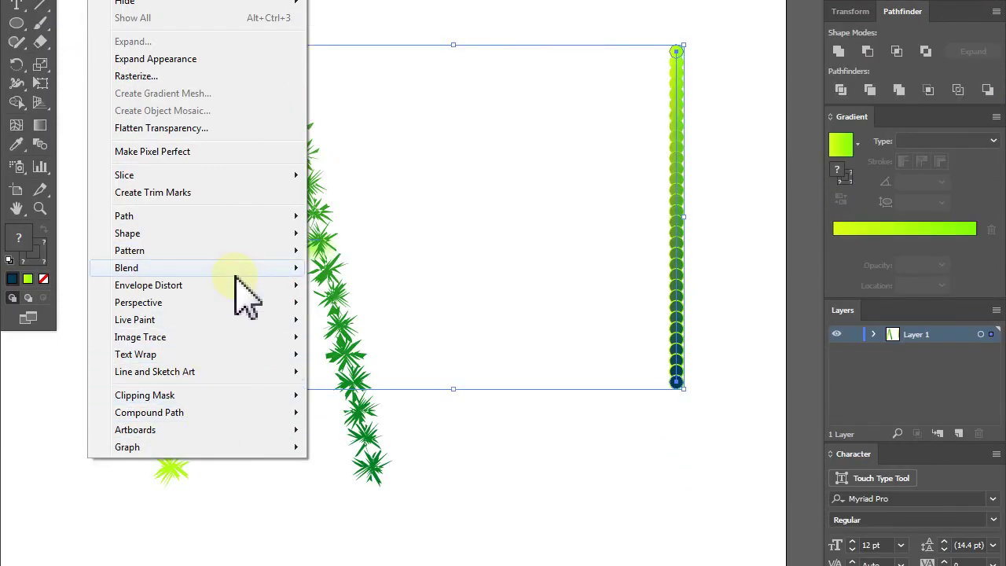
mouse_move(127, 268)
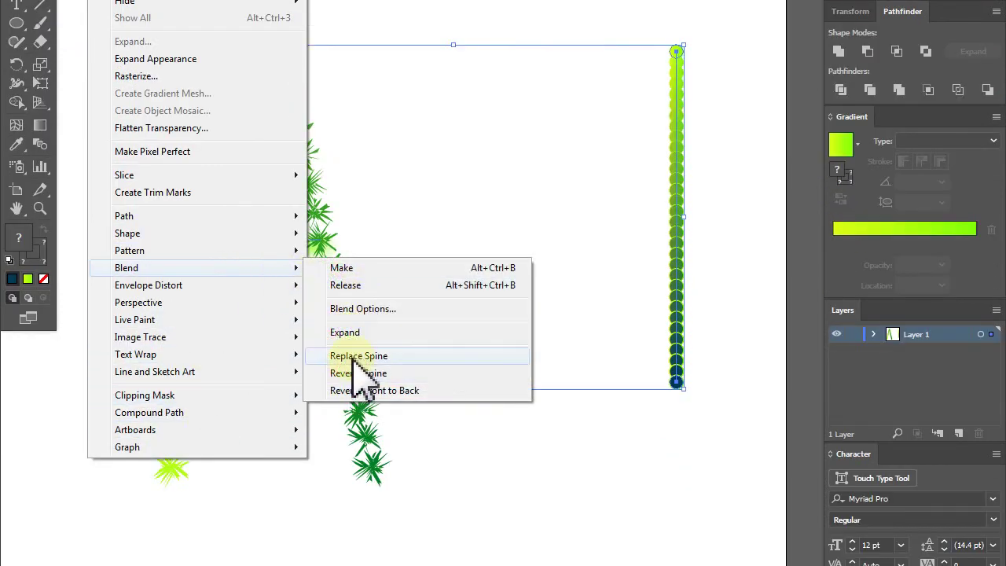
click(385, 356)
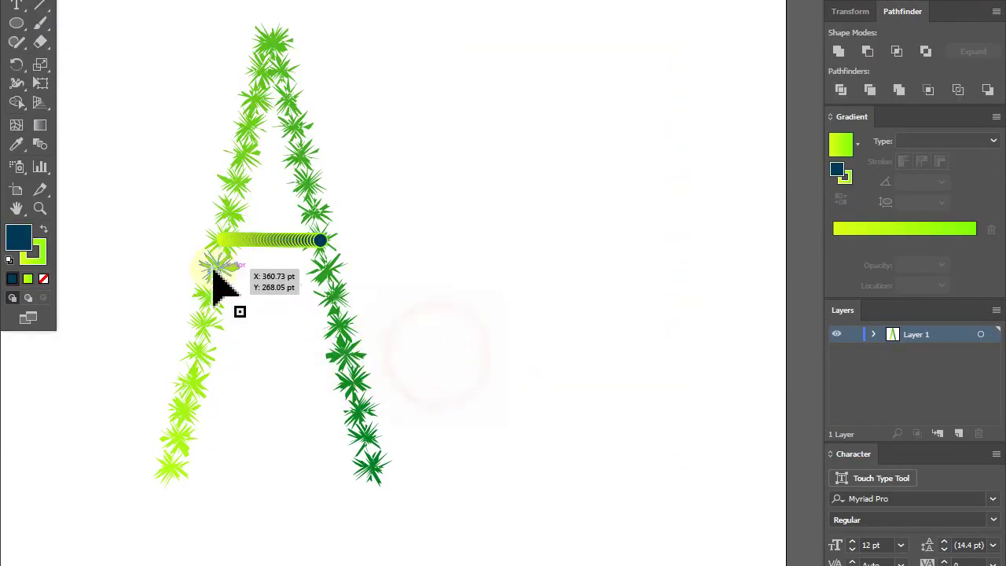
click(280, 242)
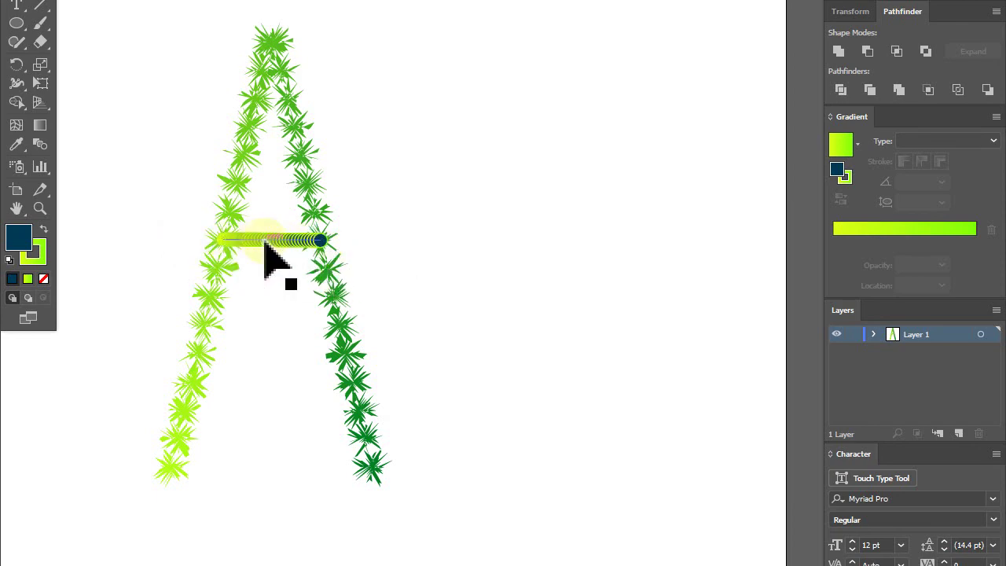
key(f)
click(322, 37)
click(293, 11)
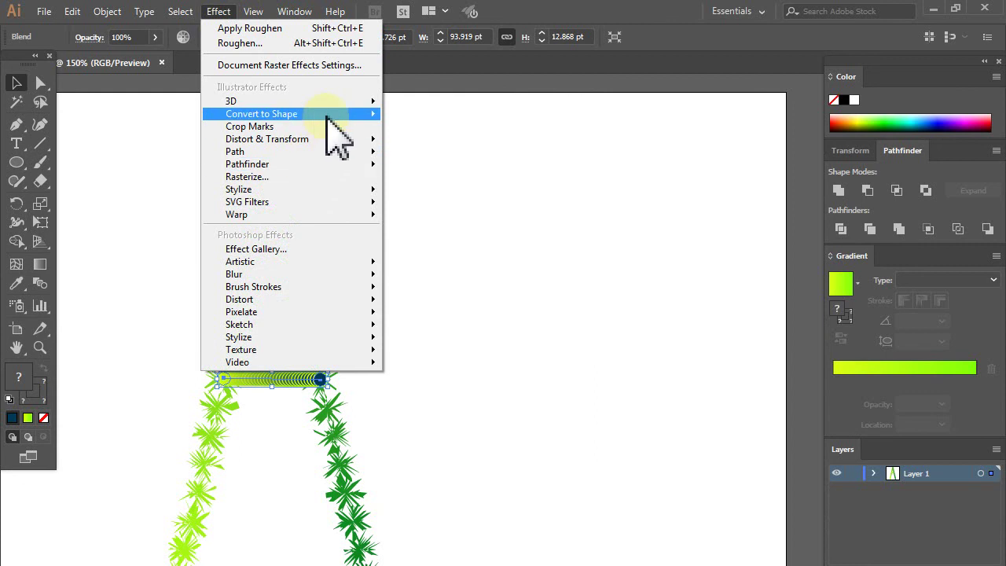
mouse_move(268, 140)
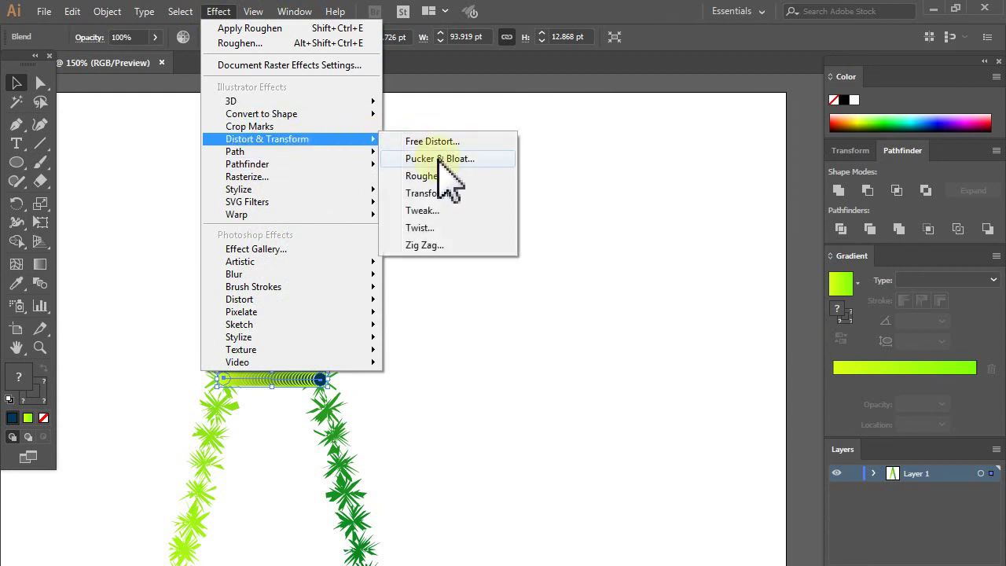
click(439, 160)
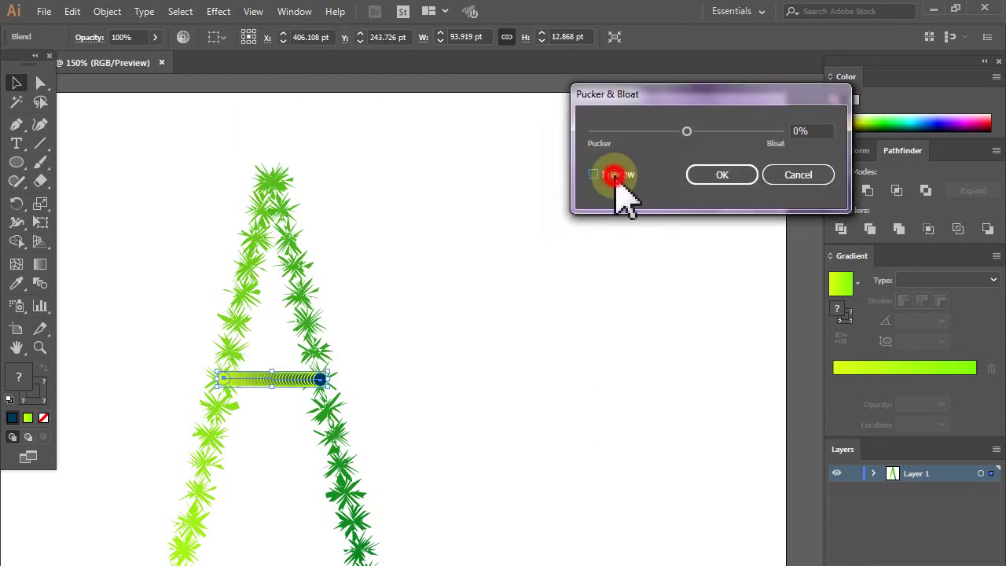
Pucker the crossbar blend to -37%
click(617, 174)
drag(686, 131, 669, 132)
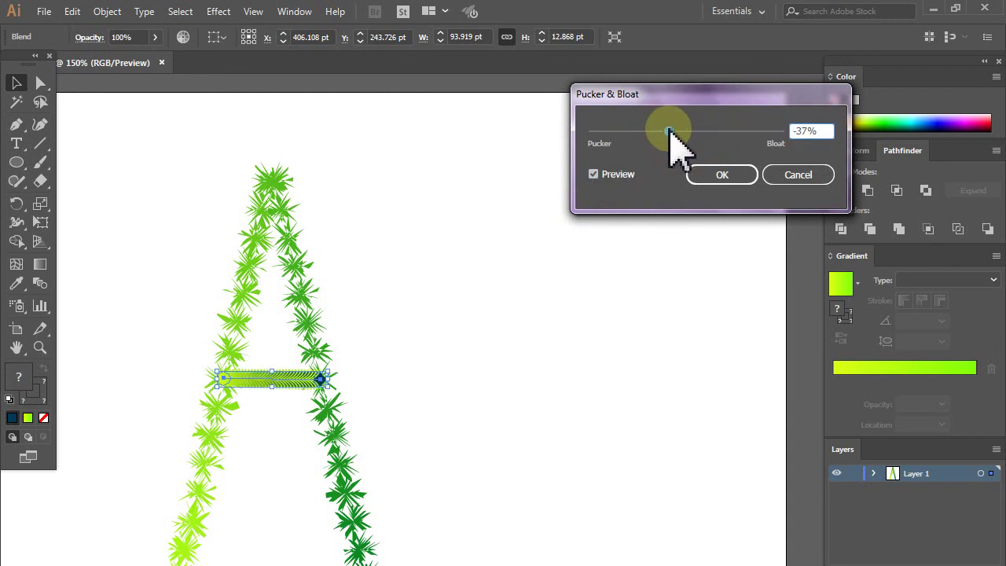
click(716, 173)
click(478, 323)
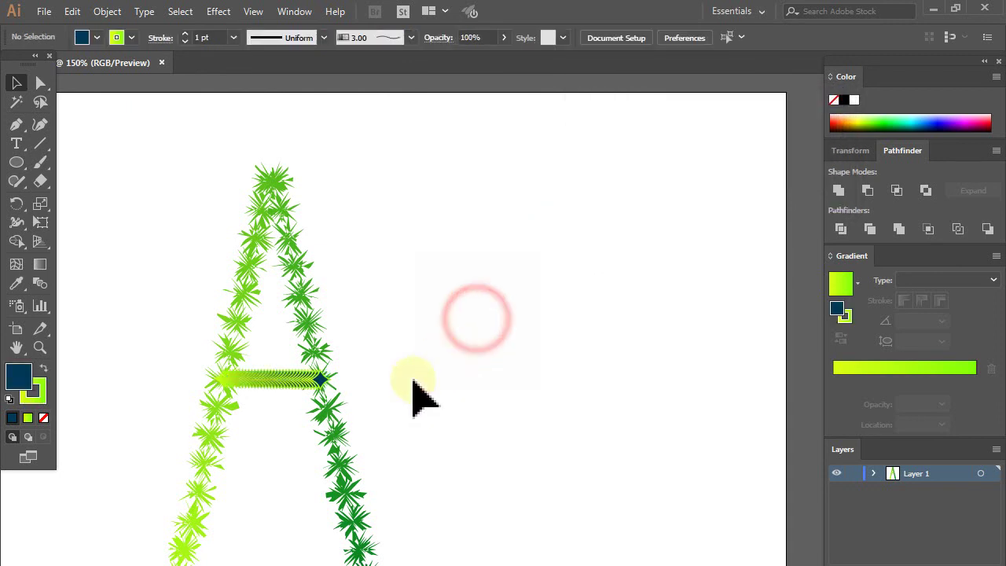
click(290, 378)
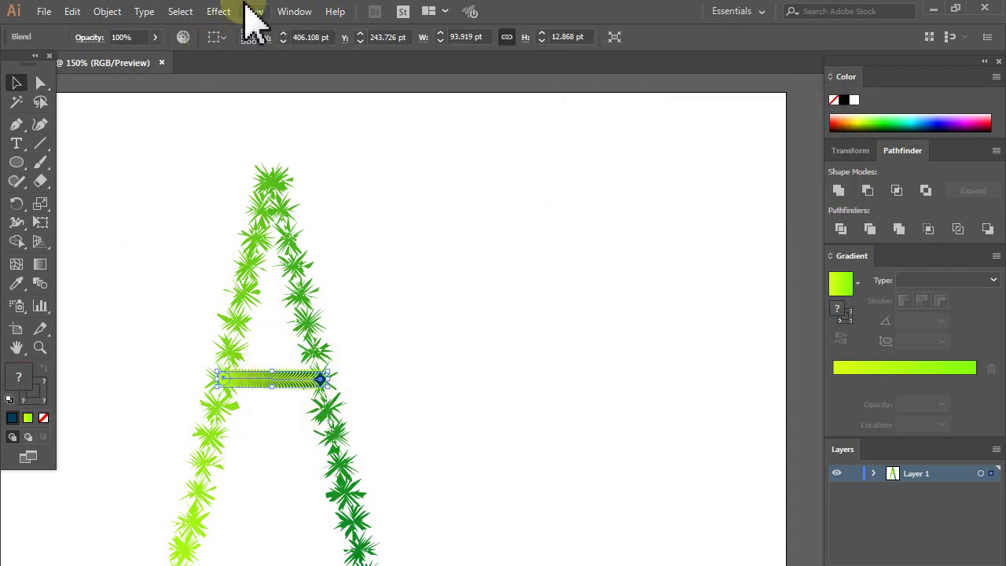
Roughen the crossbar at 22% relative size, 68 detail, with Smooth points
click(219, 11)
mouse_move(267, 139)
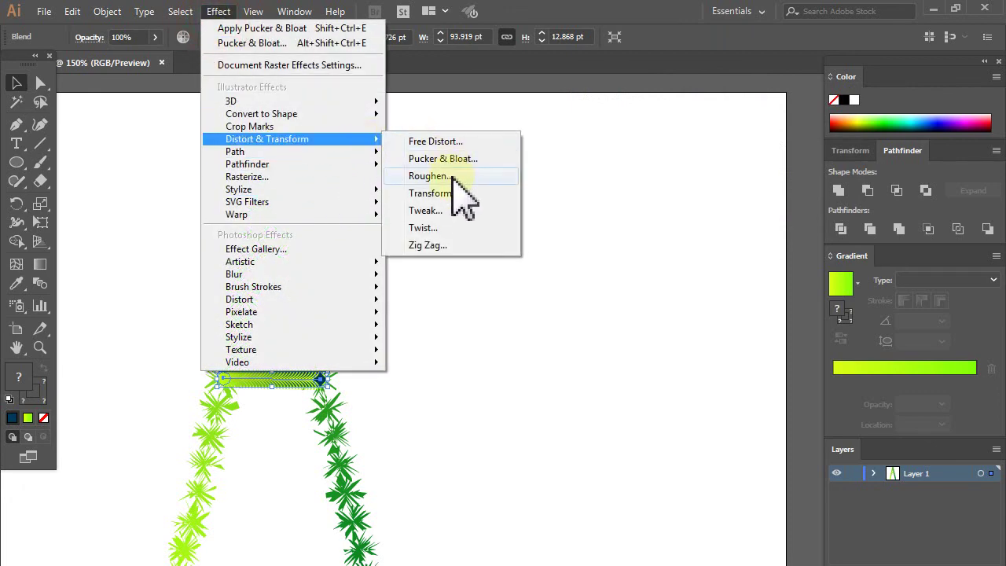
click(458, 176)
click(632, 286)
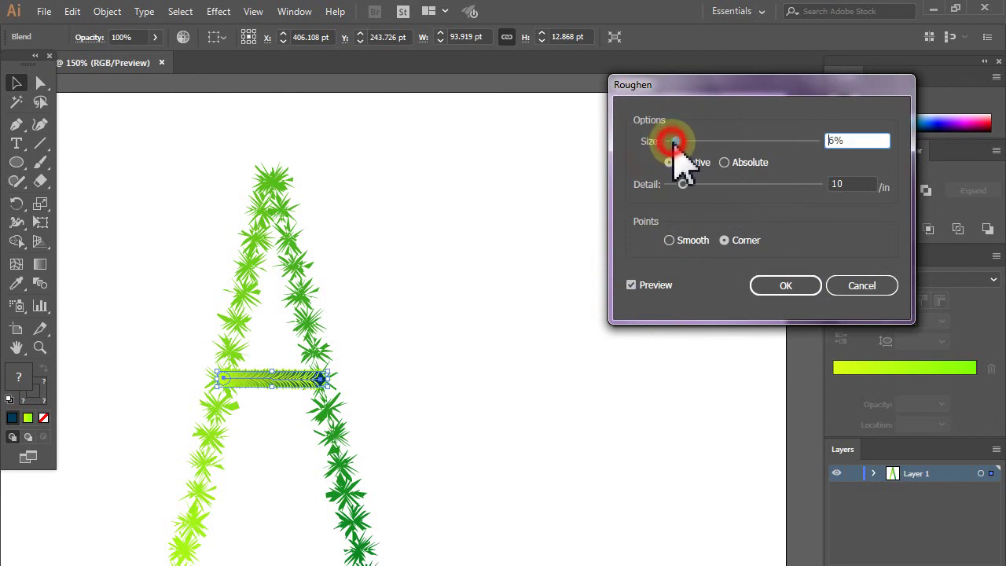
drag(691, 146, 702, 150)
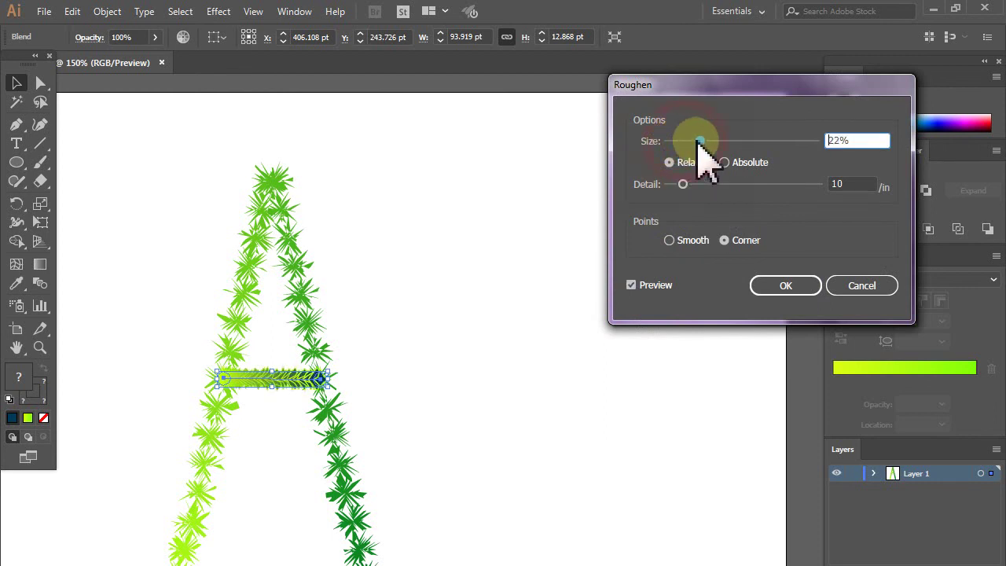
mouse_move(683, 184)
mouse_down()
mouse_move(791, 187)
mouse_move(777, 188)
mouse_up()
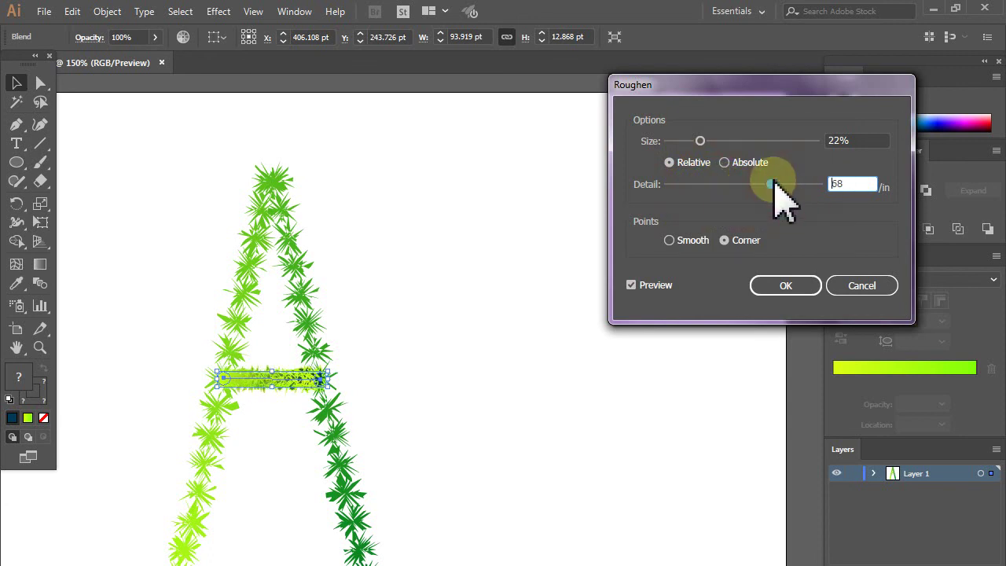
click(692, 241)
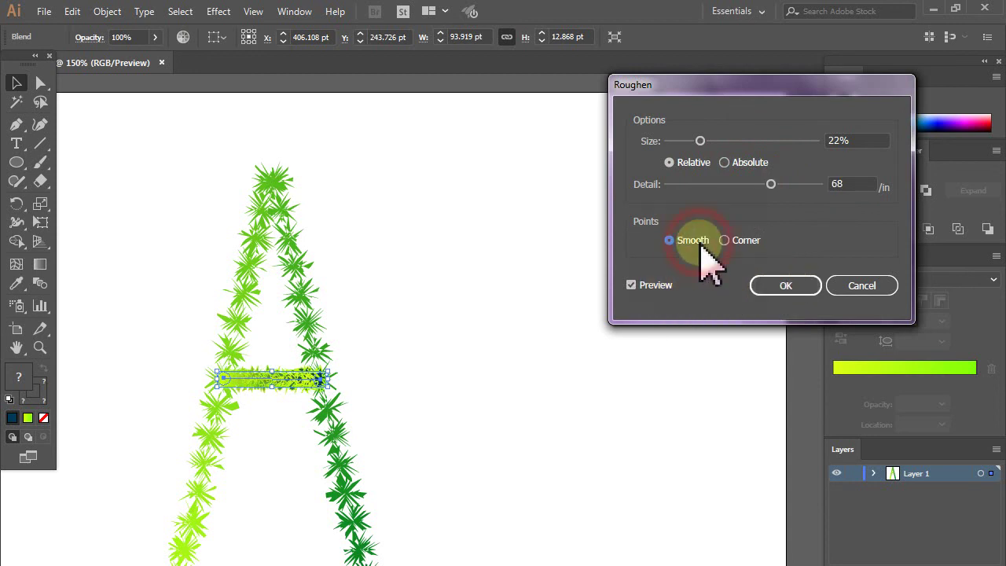
click(786, 286)
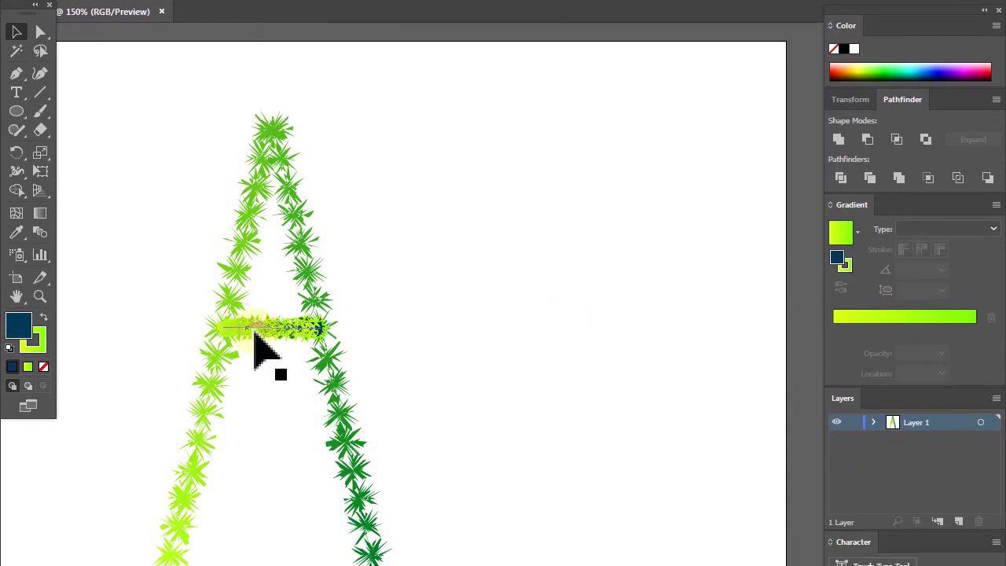
Expand the roughened crossbar's appearance into editable shapes
click(253, 330)
click(102, 11)
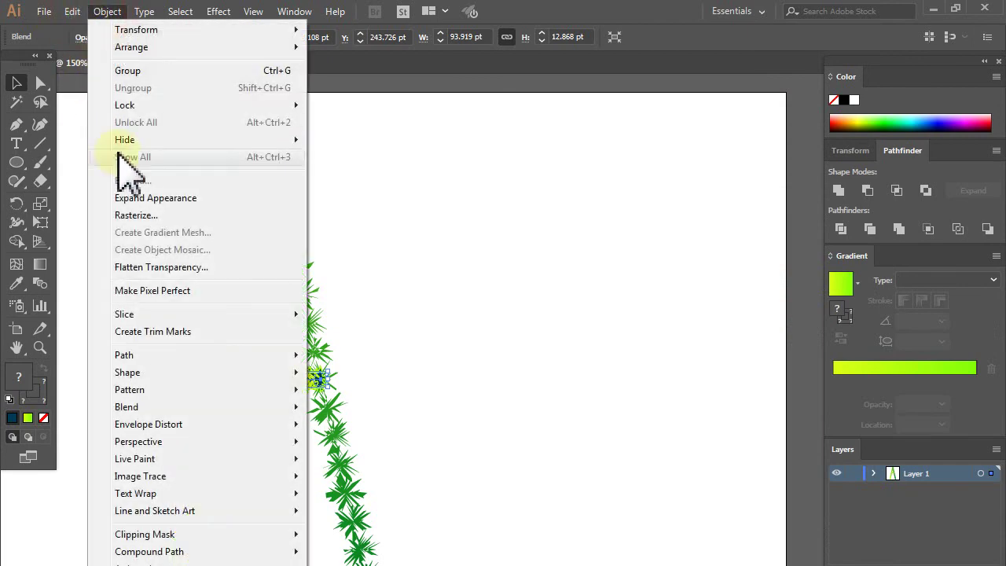
click(154, 198)
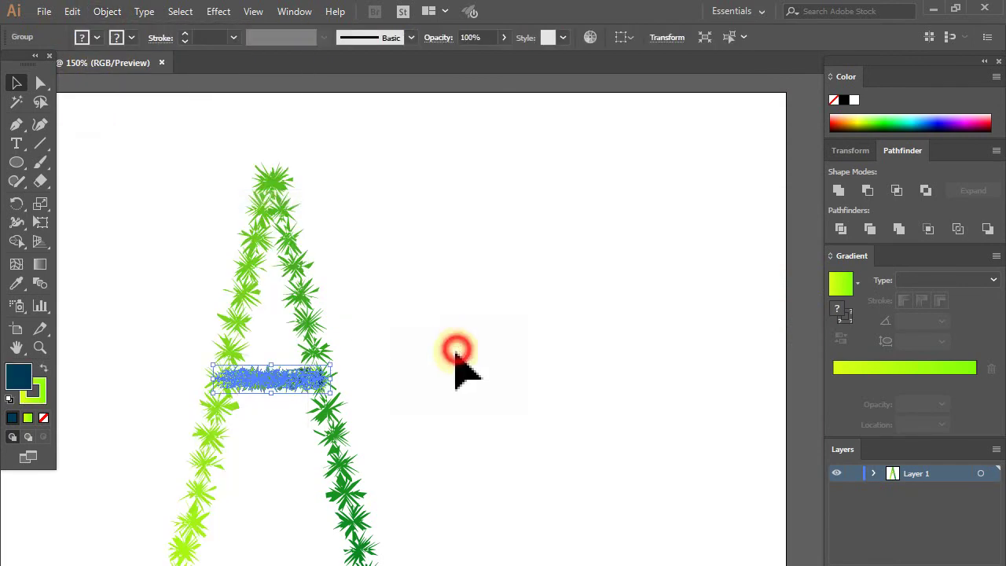
click(463, 366)
Bring the whole leafy A artwork to the front and select it
click(243, 349)
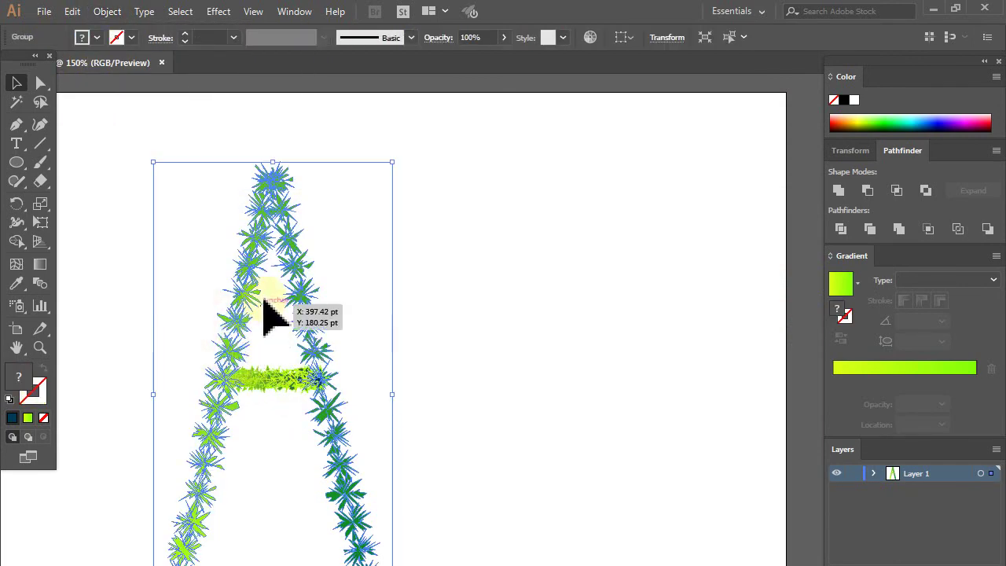
click(349, 265)
click(248, 208)
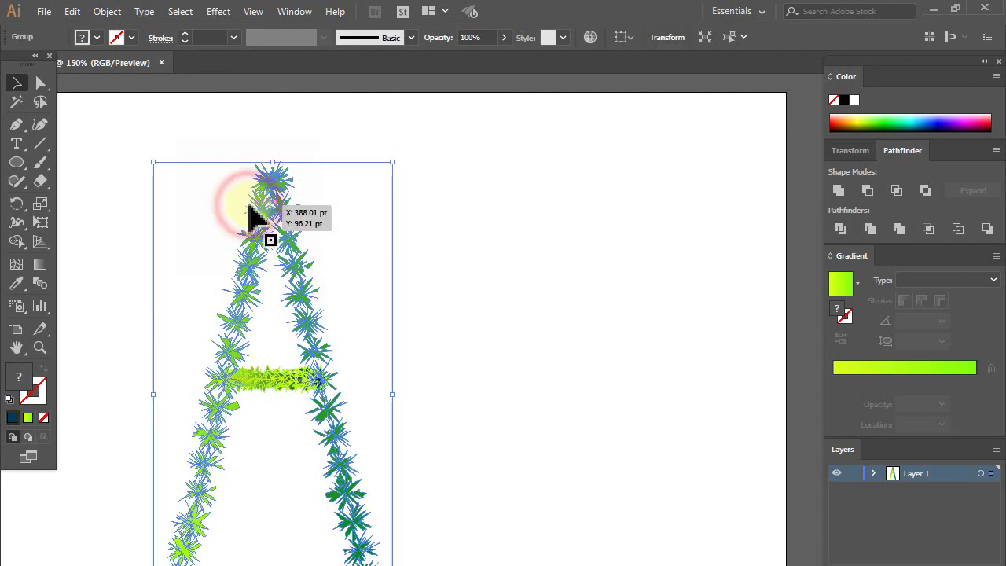
right_click(263, 258)
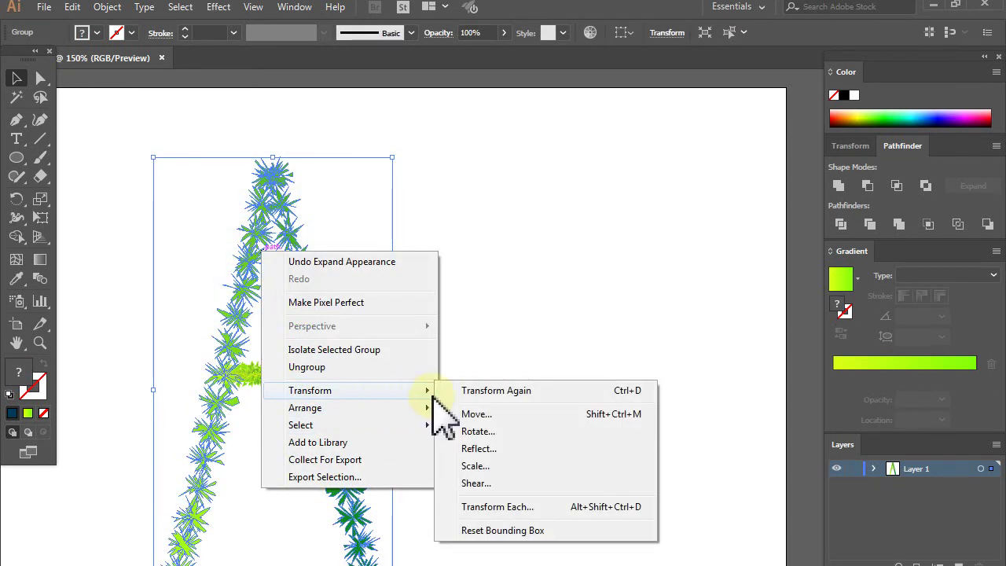
mouse_move(305, 373)
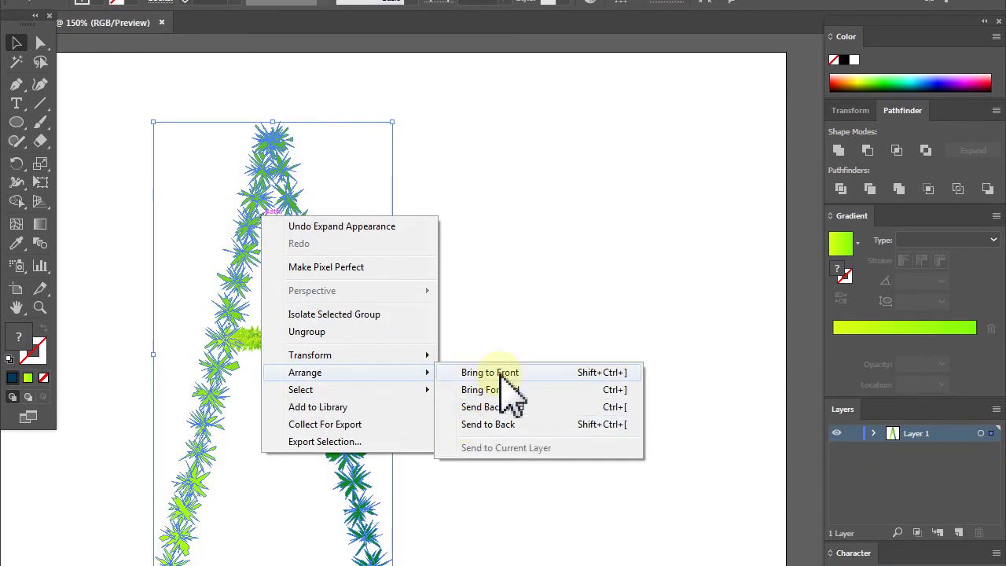
click(489, 402)
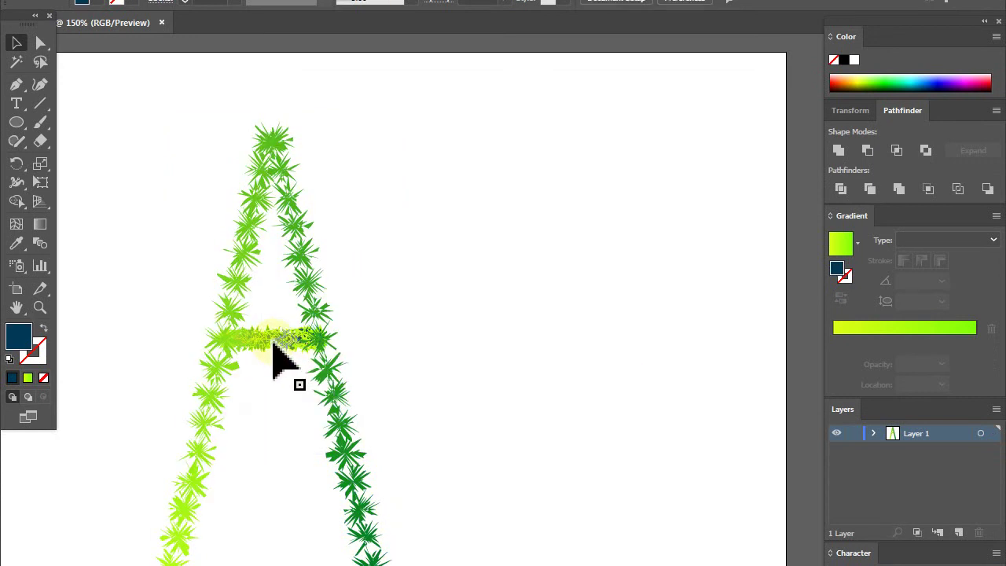
click(273, 345)
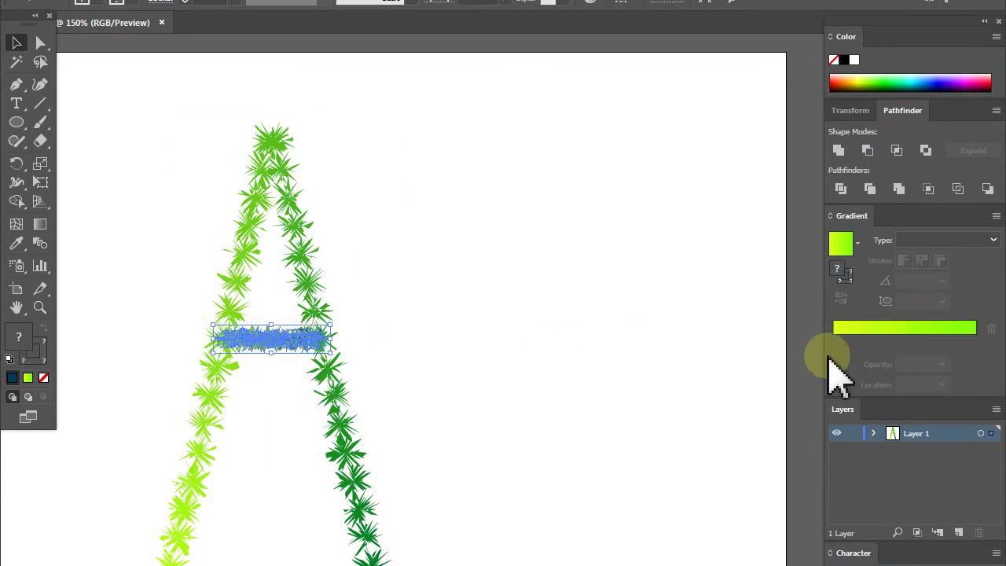
click(323, 256)
drag(147, 202, 357, 441)
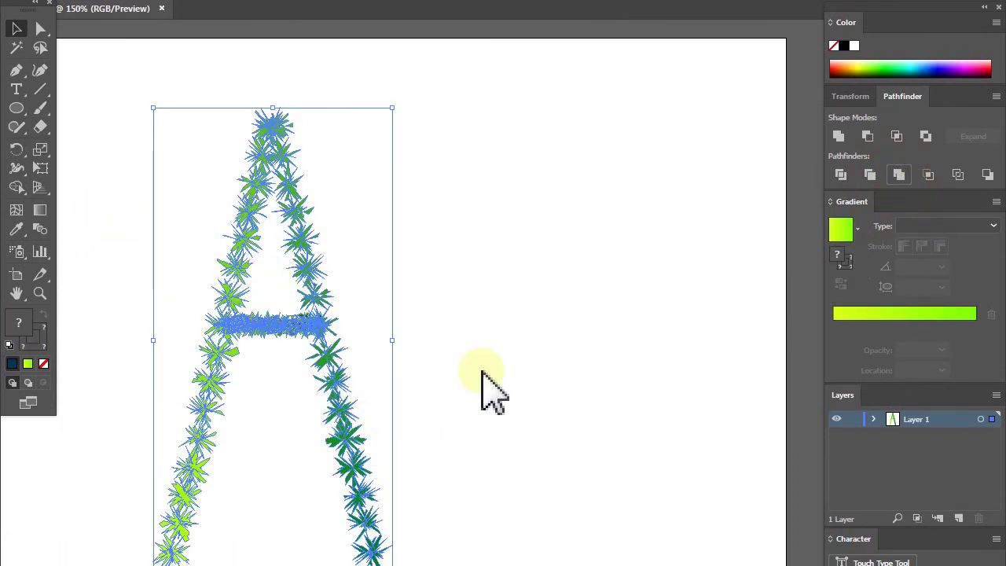
Move the A right and back to its place, then select the whole letter
click(528, 346)
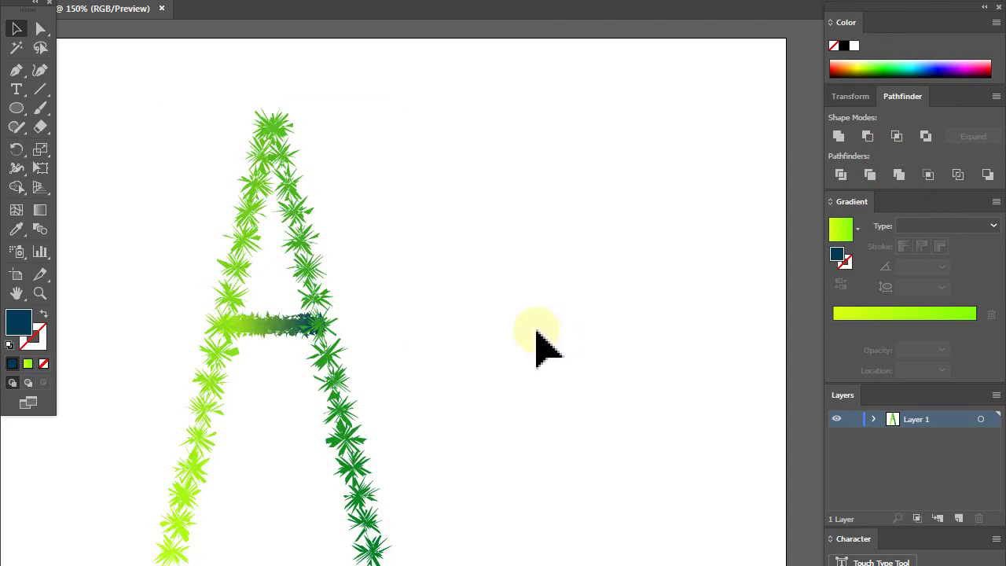
drag(281, 170, 578, 161)
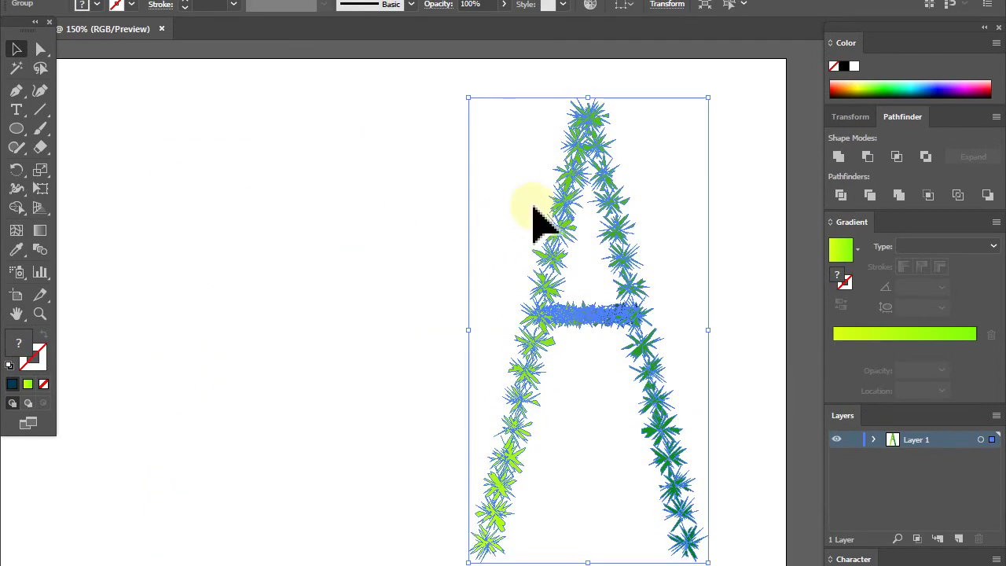
drag(552, 206, 251, 227)
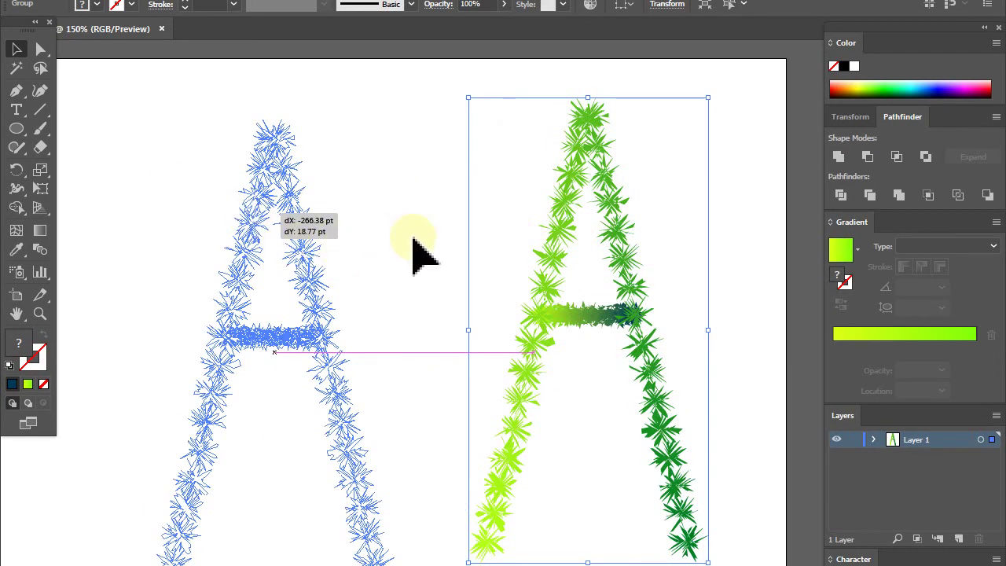
drag(126, 86, 303, 307)
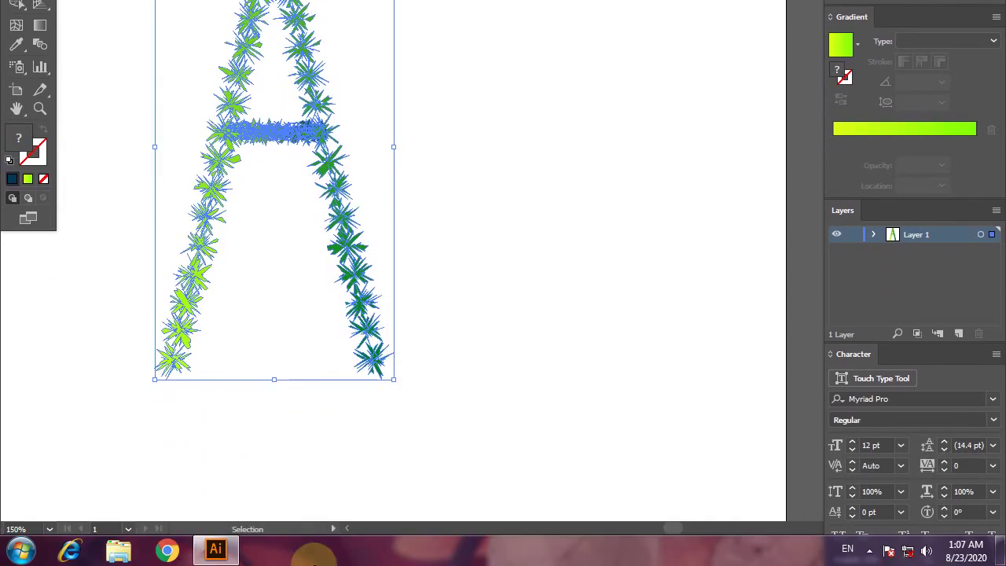
Scale the leafy A down to about 62 × 120 pt
mouse_move(375, 377)
mouse_down()
mouse_move(385, 397)
mouse_move(279, 166)
mouse_up()
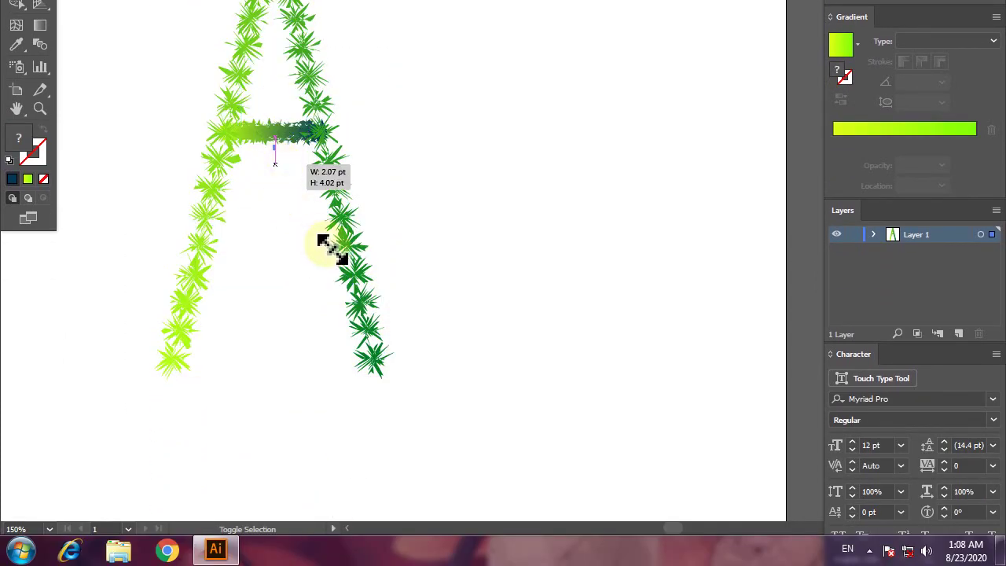
mouse_move(332, 250)
mouse_down()
mouse_move(276, 164)
mouse_move(346, 228)
mouse_up()
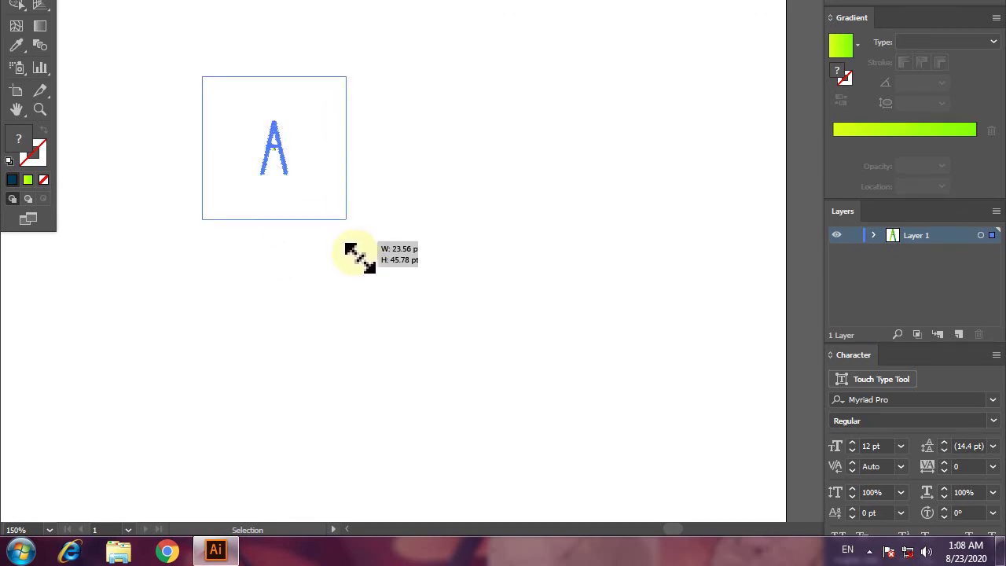
drag(346, 228, 332, 207)
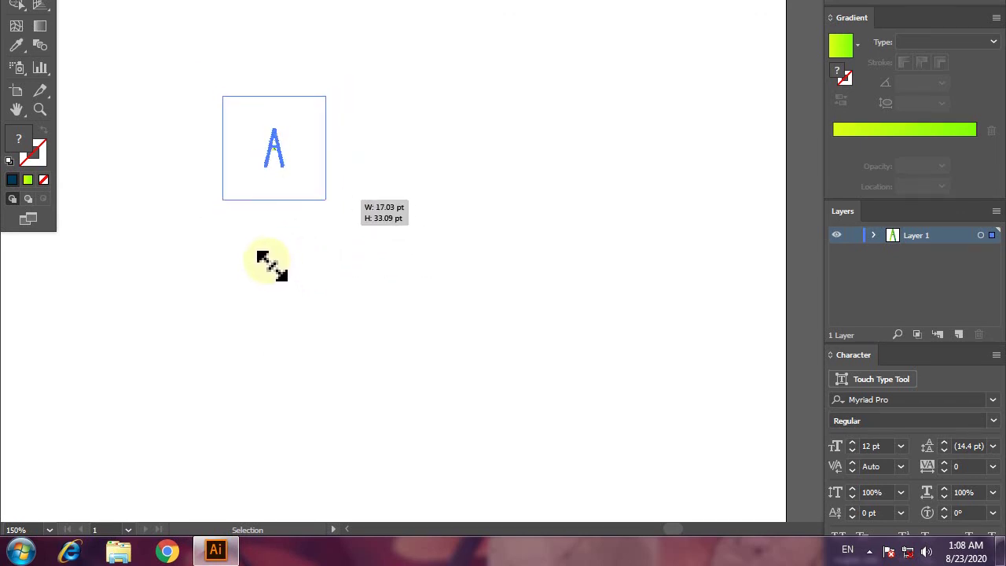
click(301, 218)
scroll(247, 191, up, 2)
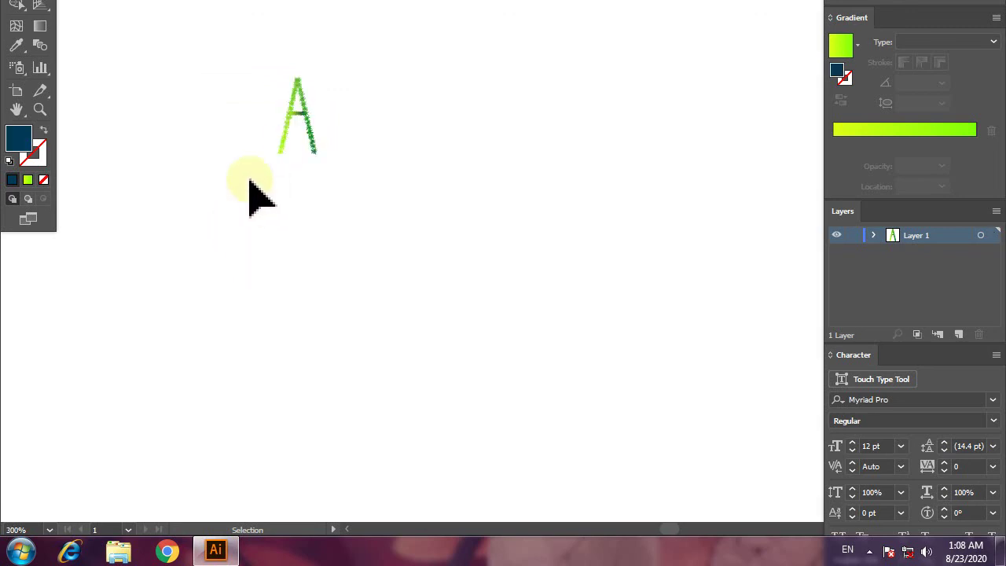
click(301, 102)
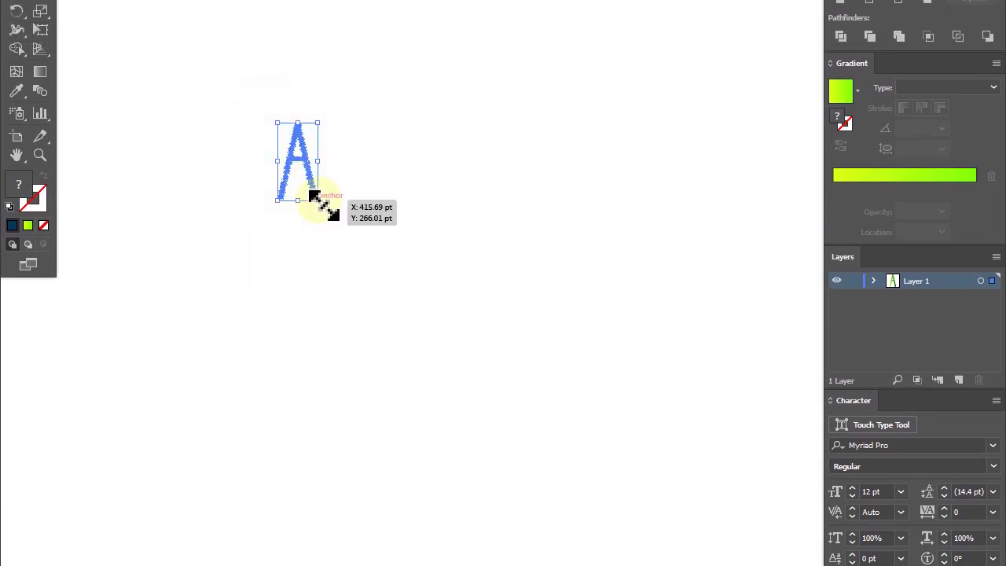
mouse_move(318, 199)
mouse_down()
mouse_move(484, 325)
mouse_move(508, 327)
mouse_up()
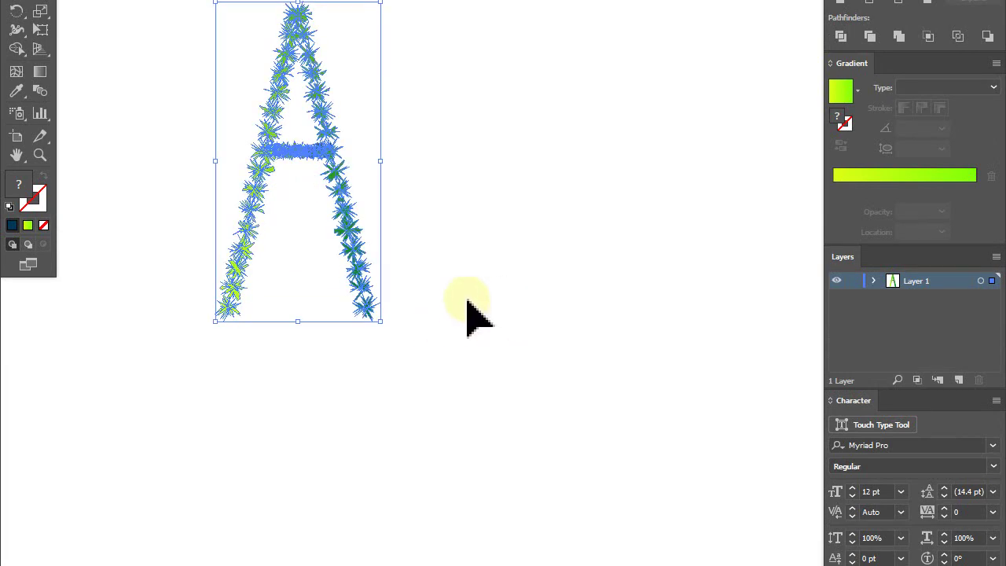
click(108, 11)
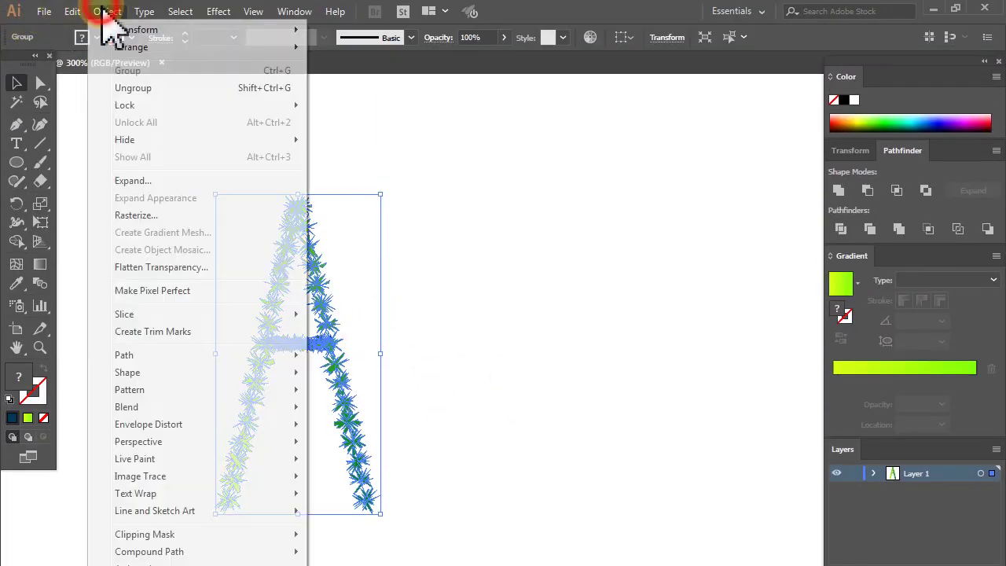
Expand the leafy A into plain artwork and scale it down to roughly 32 × 63 pt
click(130, 180)
click(649, 388)
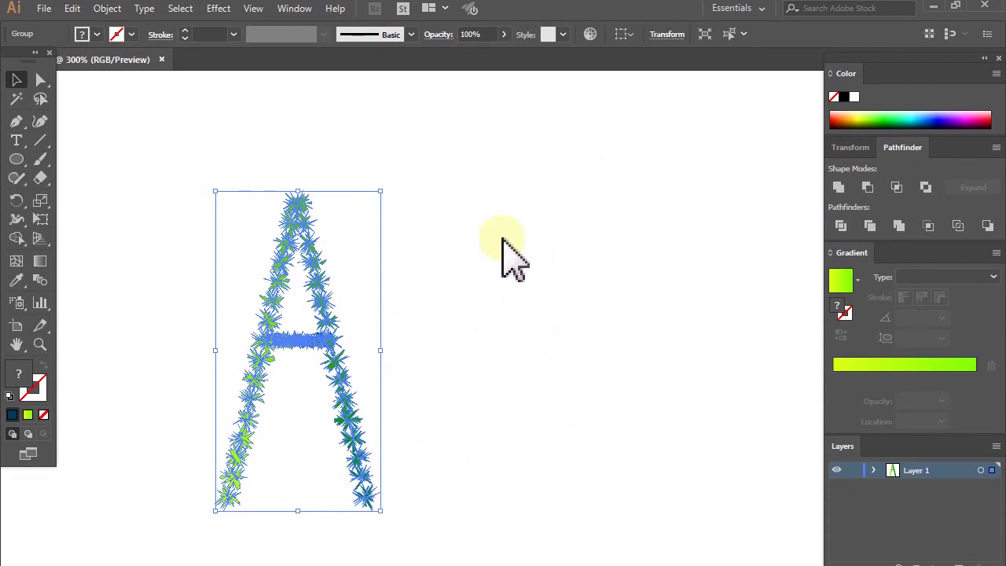
click(471, 204)
drag(93, 201, 376, 440)
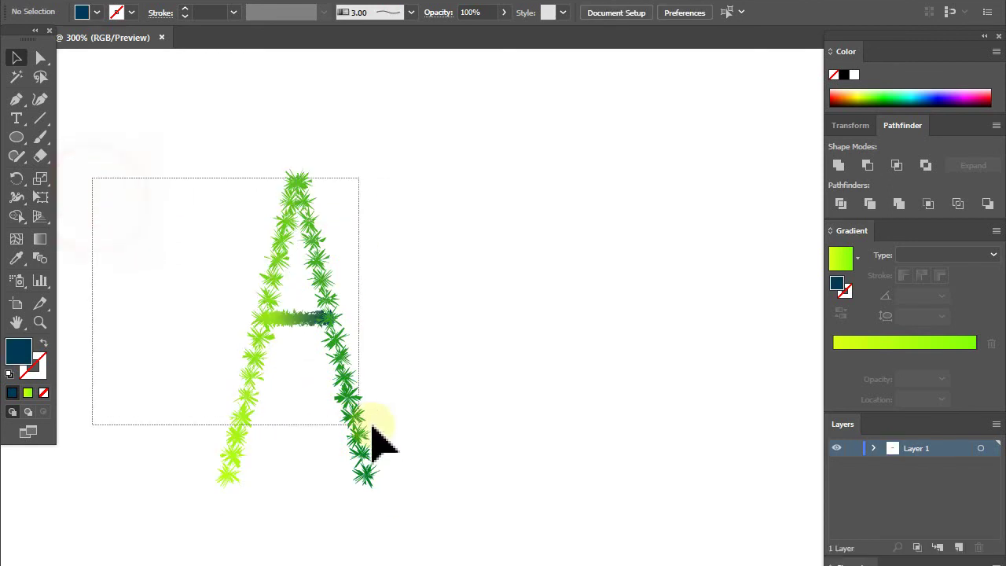
mouse_move(279, 405)
mouse_down()
mouse_move(360, 410)
mouse_move(369, 391)
mouse_up()
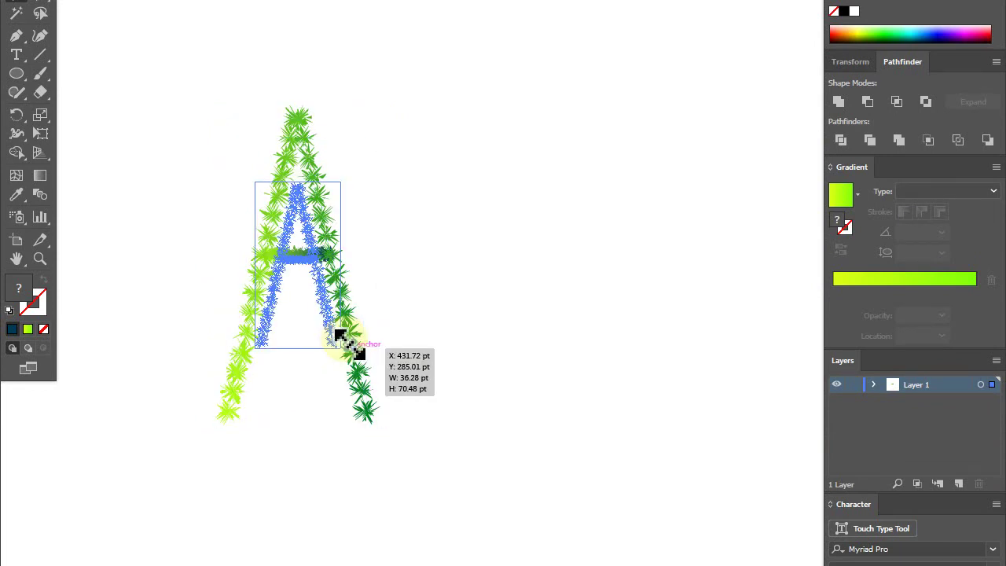
mouse_move(380, 425)
mouse_down()
mouse_move(332, 330)
mouse_move(350, 346)
mouse_up()
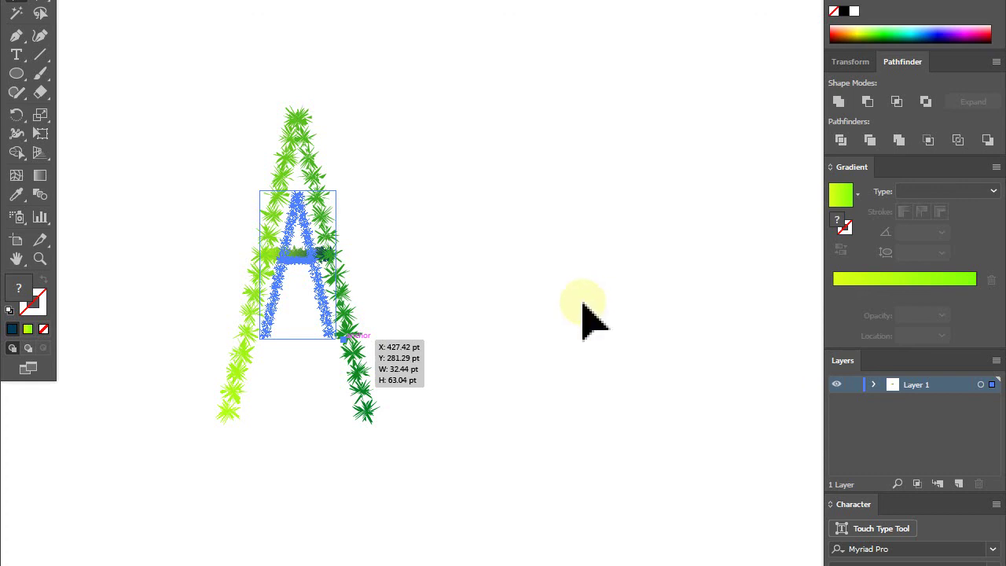
drag(585, 315, 586, 315)
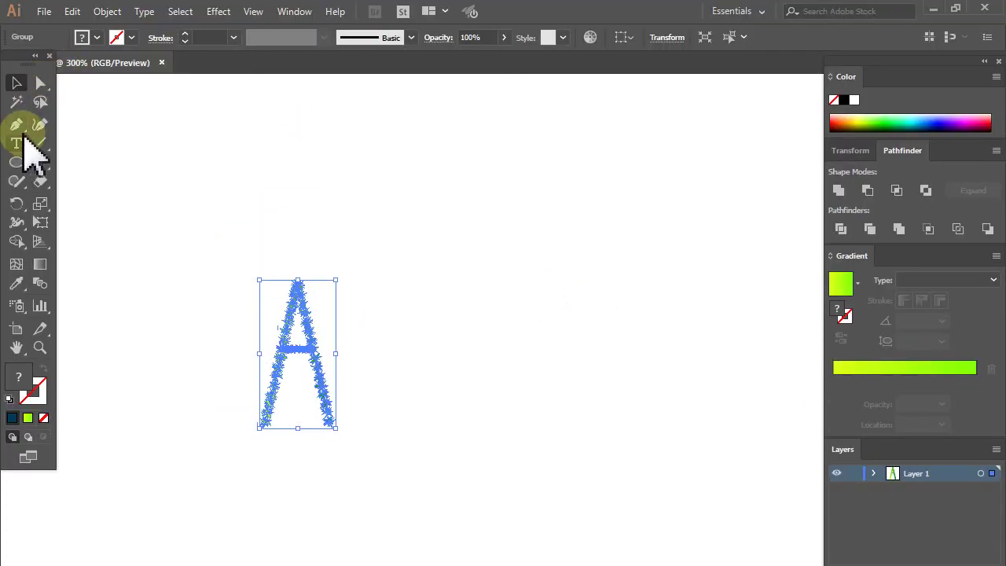
Add rt text beside the A and apply All Caps so it reads RT in 41 pt Myriad Pro
click(17, 143)
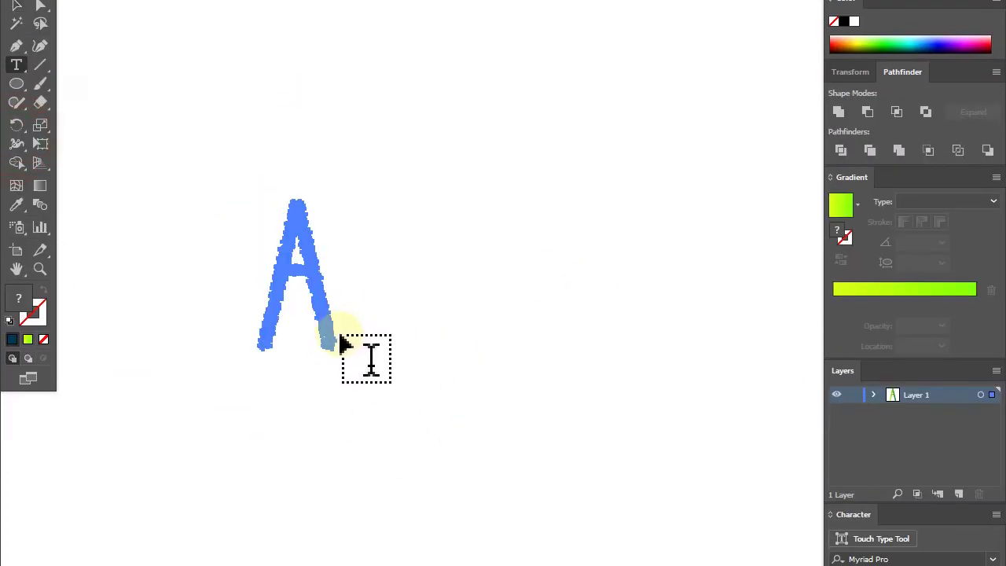
click(338, 339)
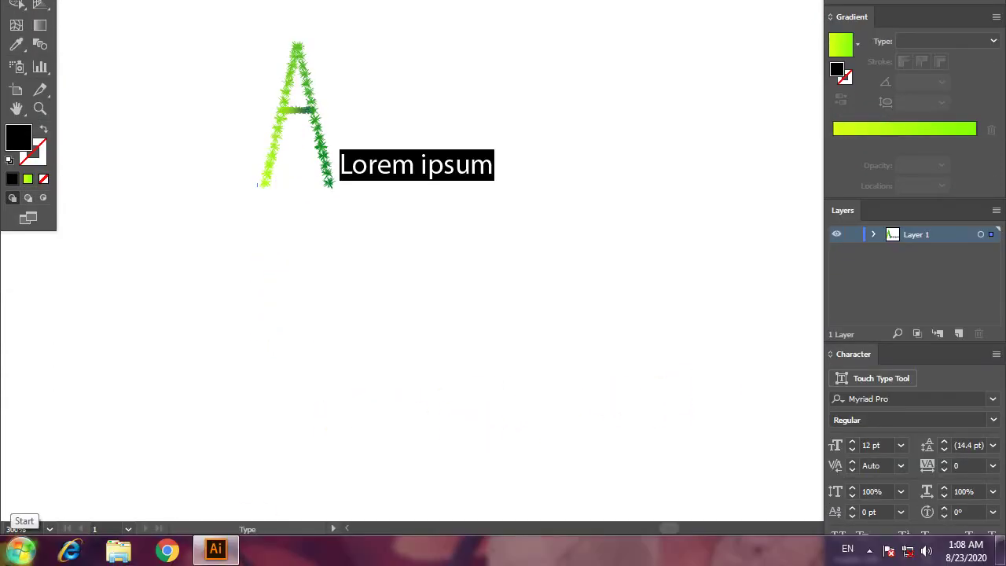
text(rt)
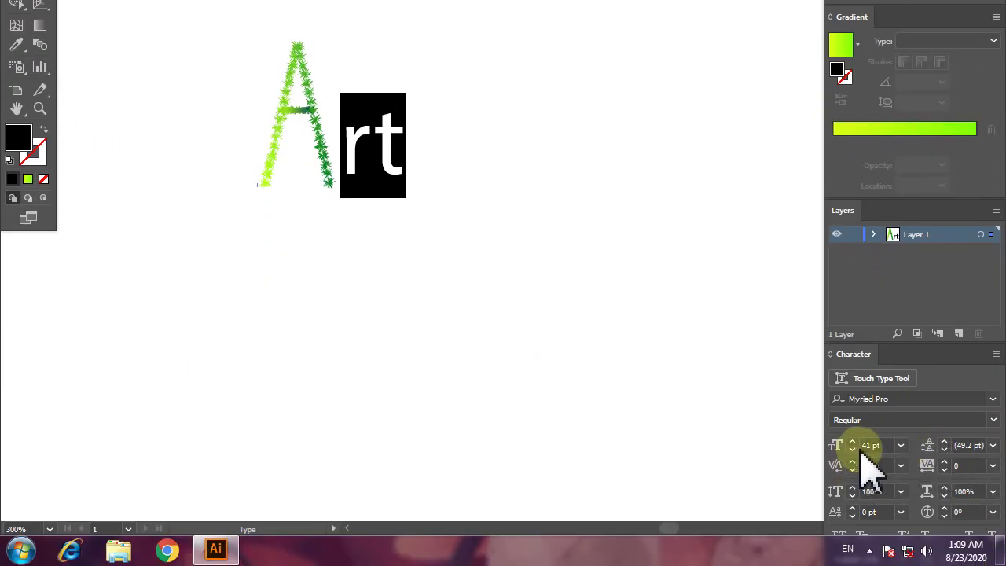
drag(928, 364, 686, 225)
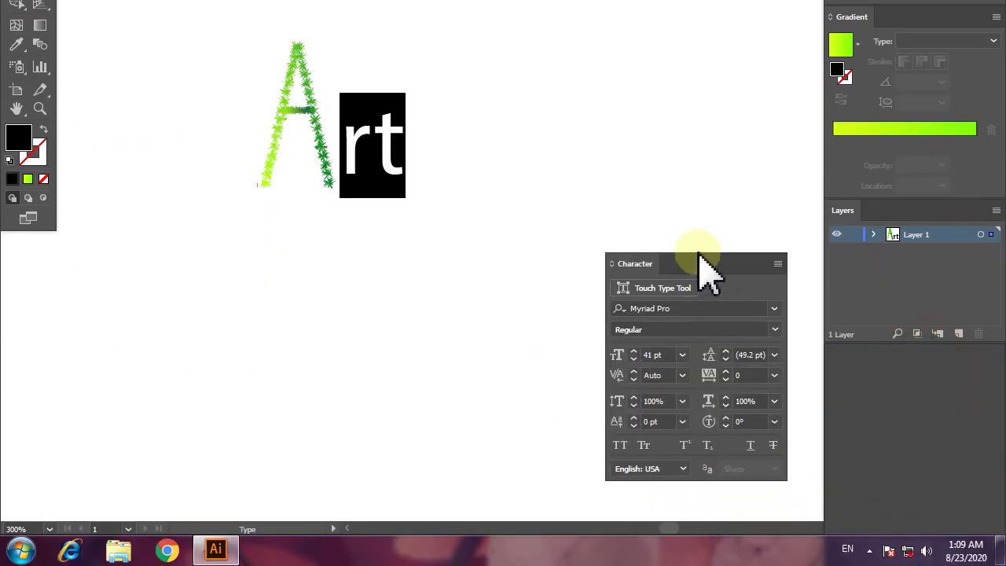
click(601, 398)
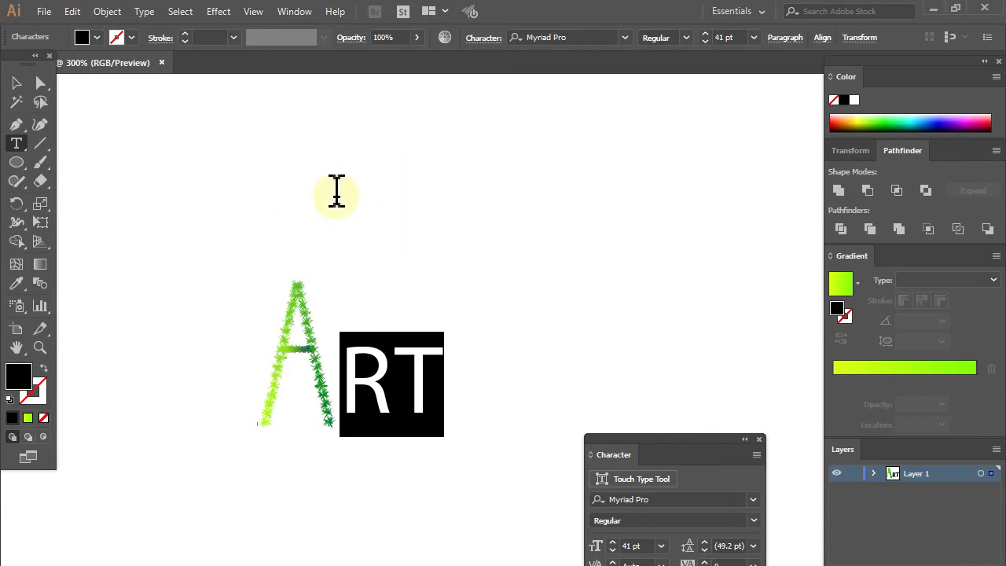
Convert the RT text into outline shapes
click(16, 83)
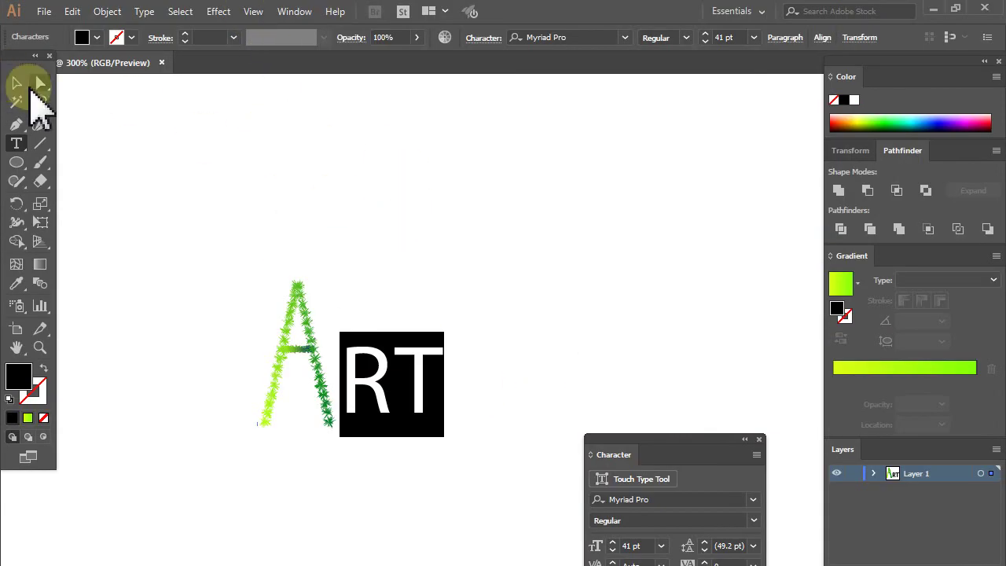
click(399, 293)
click(353, 331)
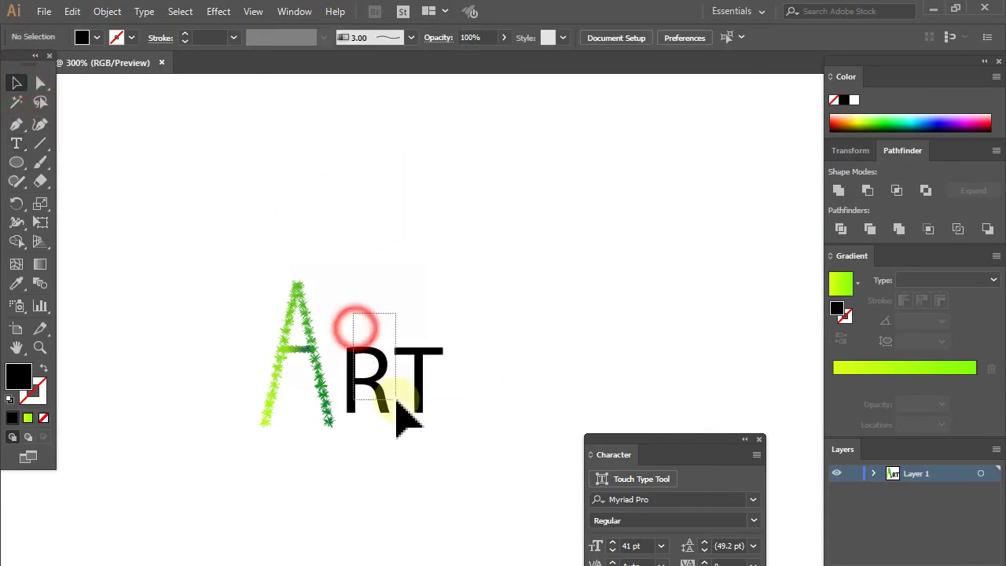
right_click(382, 384)
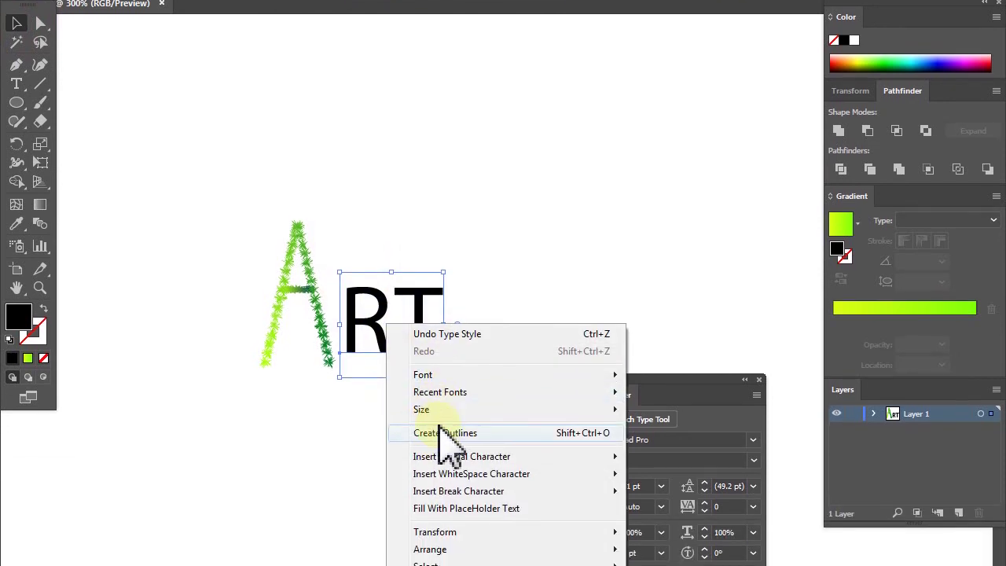
click(418, 431)
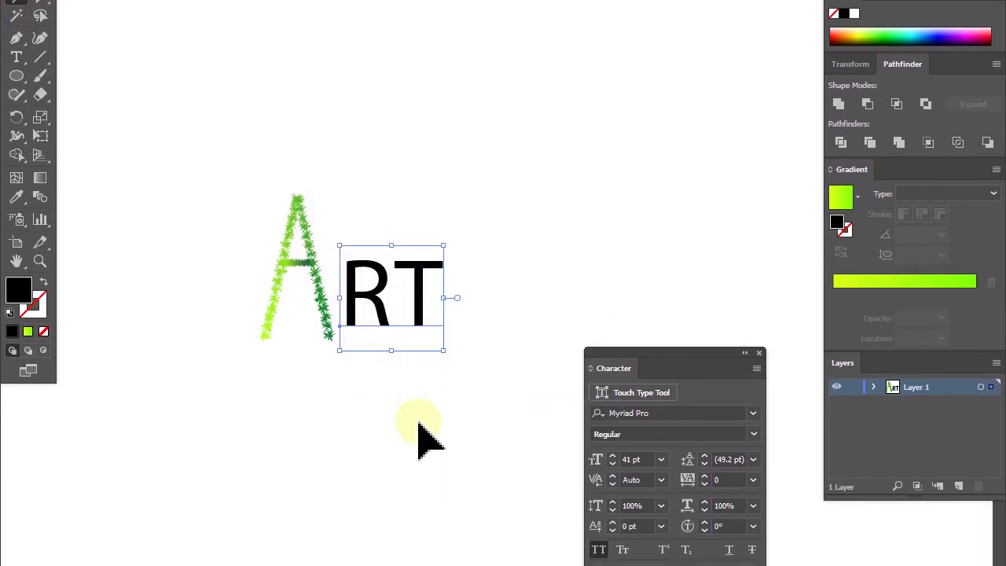
Nudge the outlined RT down-left so it sits snugly against the A's base
click(415, 418)
drag(370, 260, 370, 286)
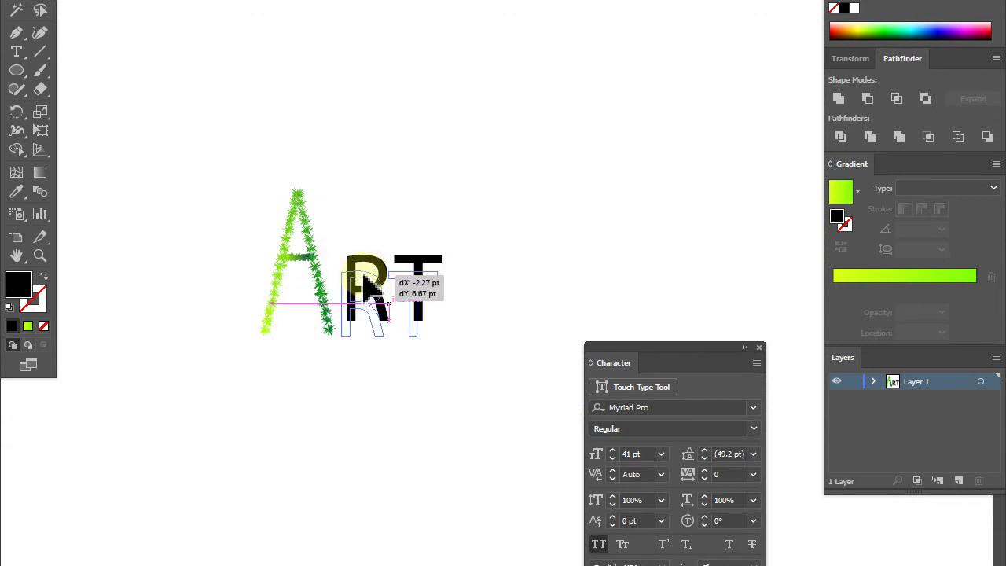
mouse_move(368, 279)
mouse_down()
mouse_move(318, 403)
mouse_move(355, 368)
mouse_move(79, 349)
mouse_up()
click(427, 411)
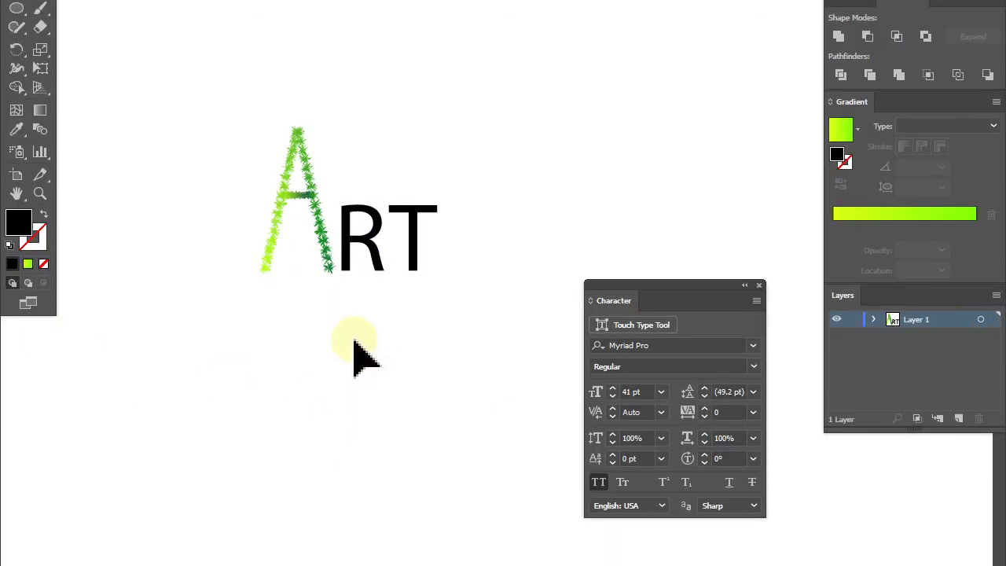
scroll(357, 354, up, 2)
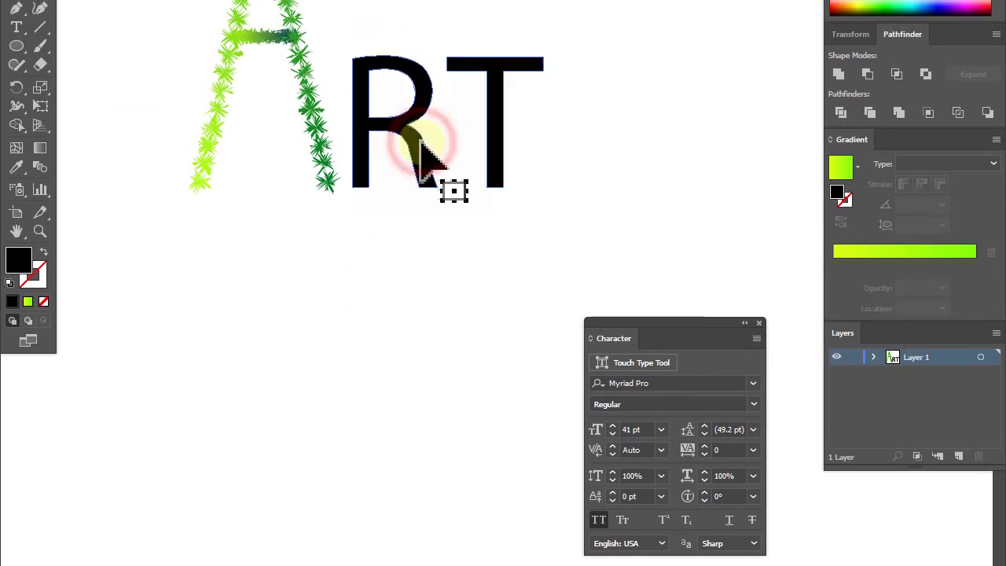
click(420, 146)
right_click(508, 142)
Ungroup the letters and give the R a diagonal yellow-green linear gradient
click(535, 260)
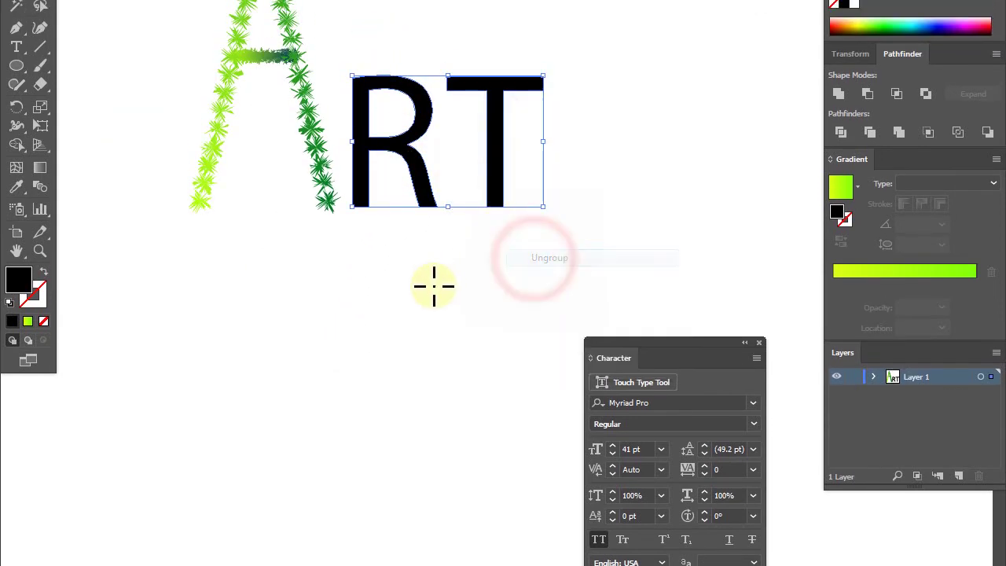
click(416, 157)
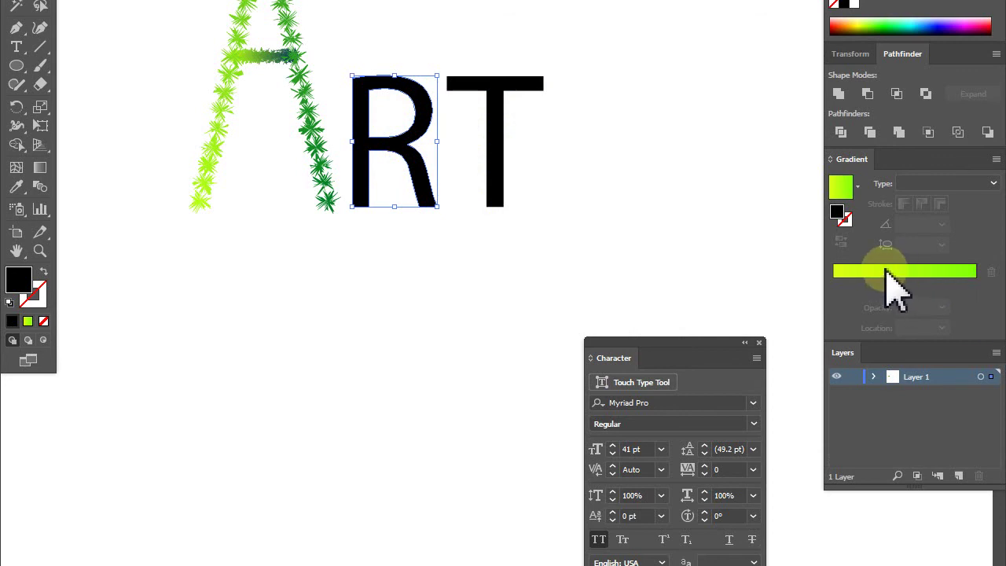
click(887, 272)
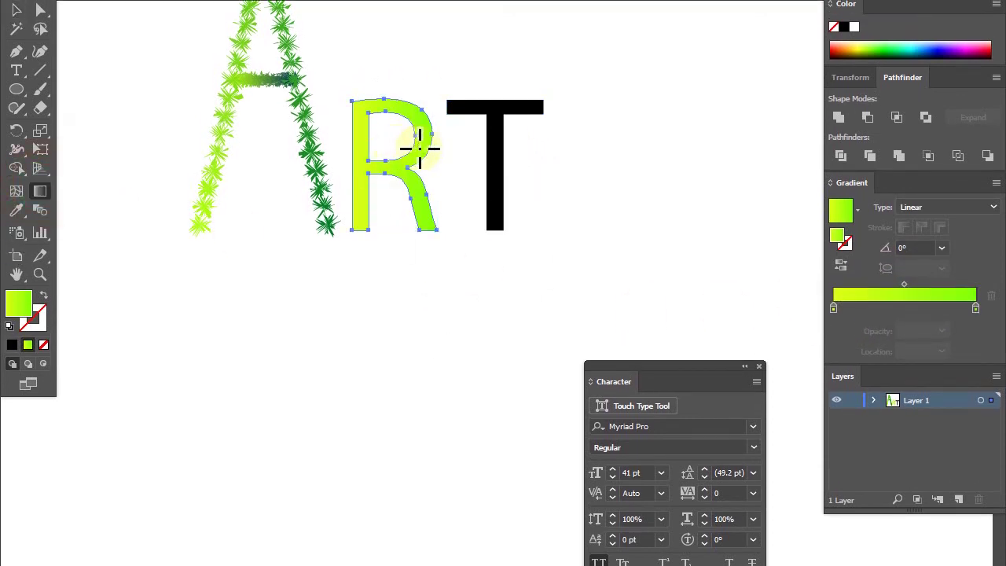
drag(456, 139, 330, 326)
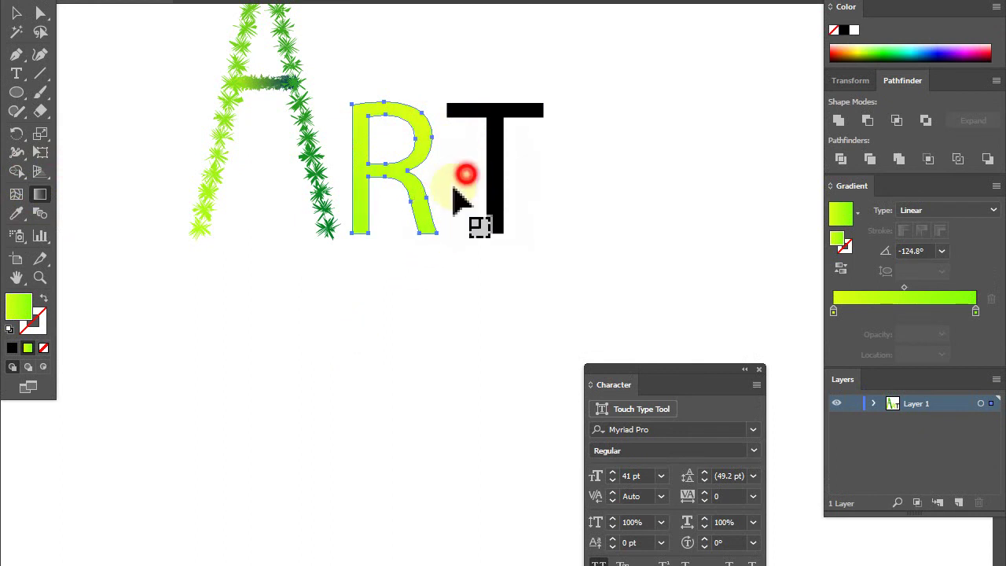
drag(467, 174, 372, 333)
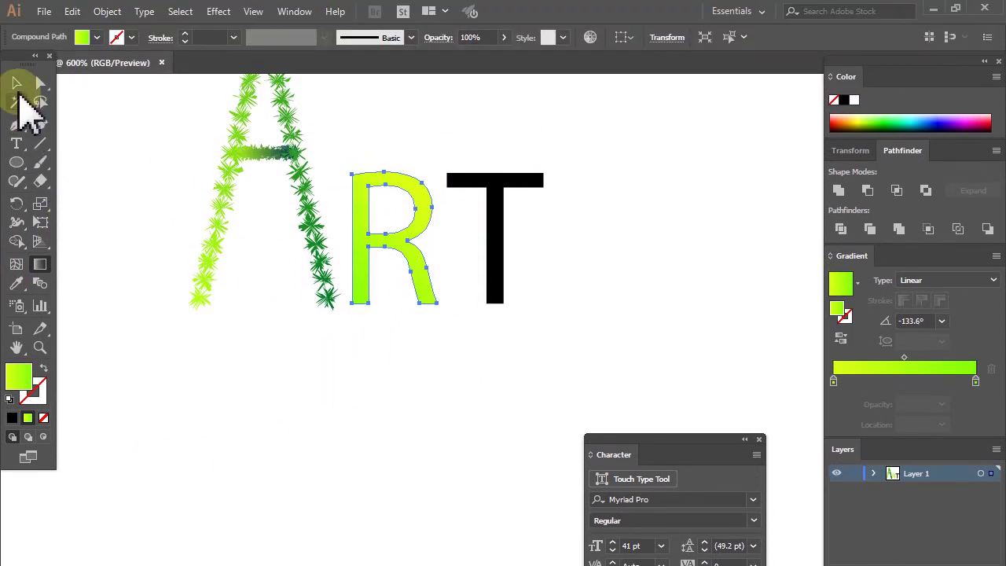
Select the T and try laying a gradient down it, leaving it black
click(16, 83)
click(505, 220)
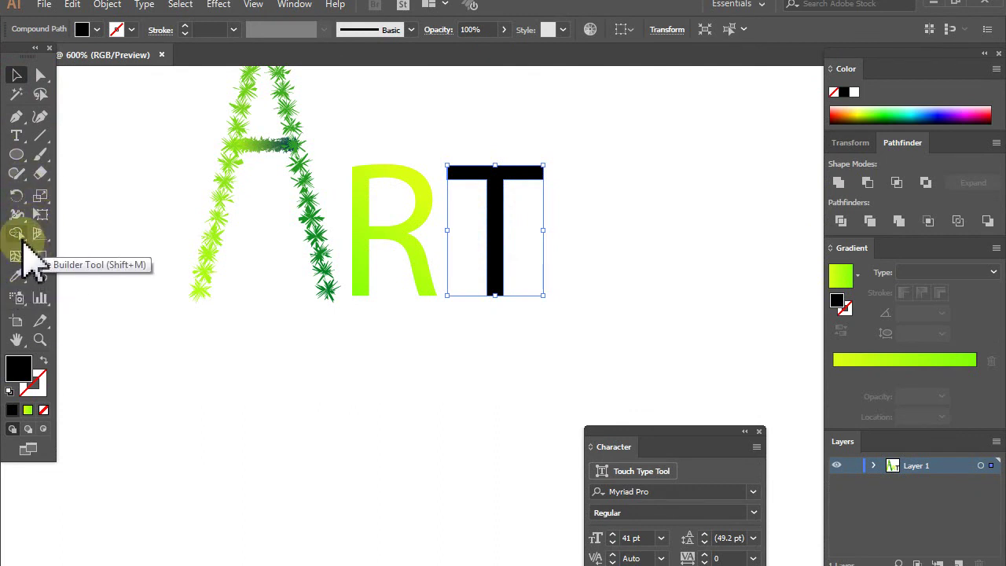
click(41, 256)
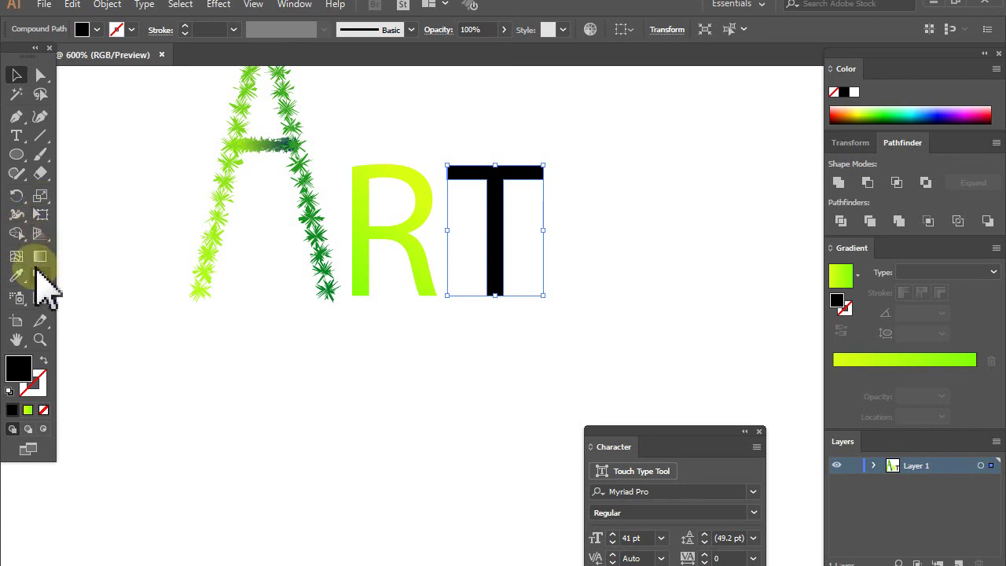
drag(485, 222, 471, 307)
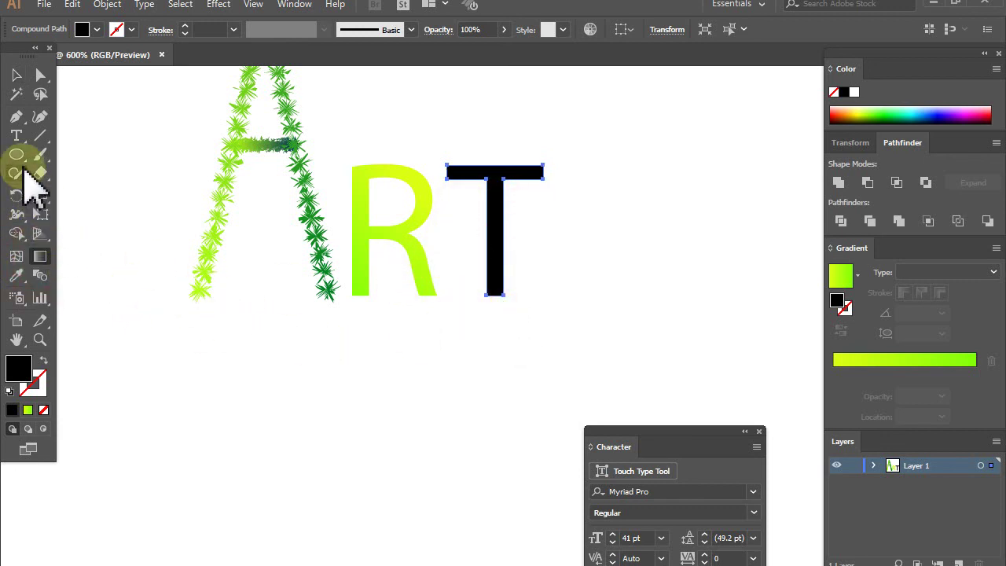
click(16, 75)
click(22, 283)
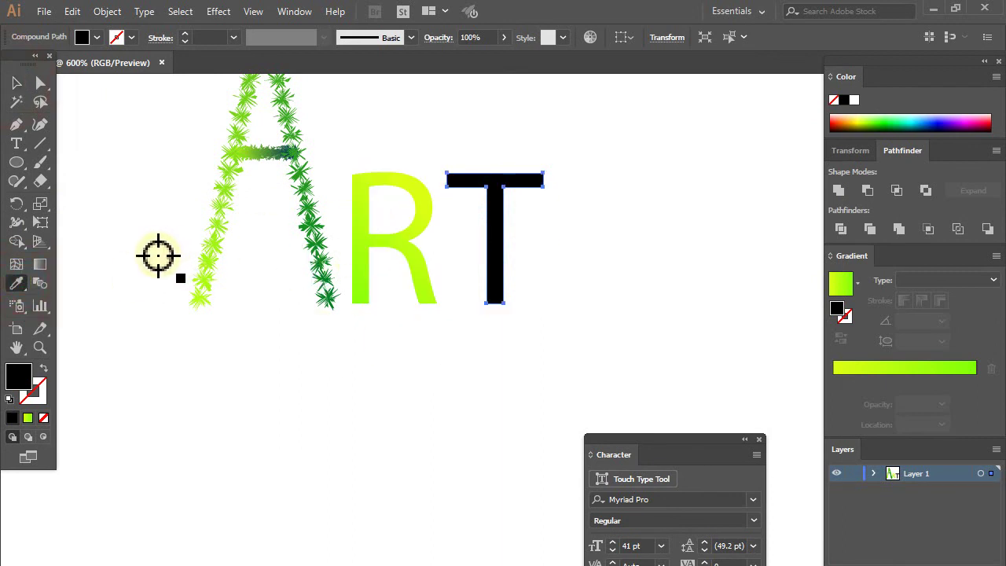
Copy the R's gradient onto the T, run it vertically at about -87°, and select all three letters
click(360, 218)
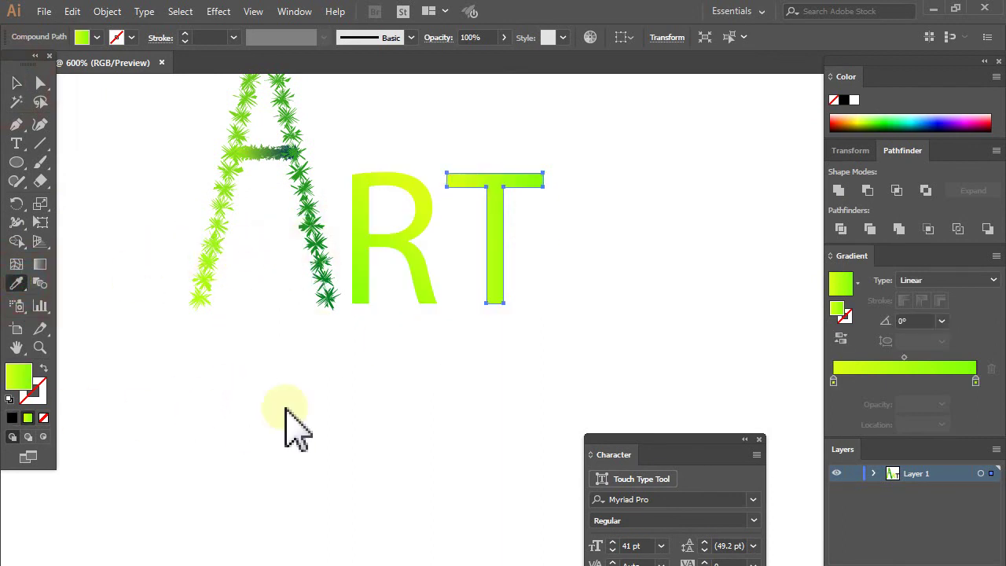
click(16, 82)
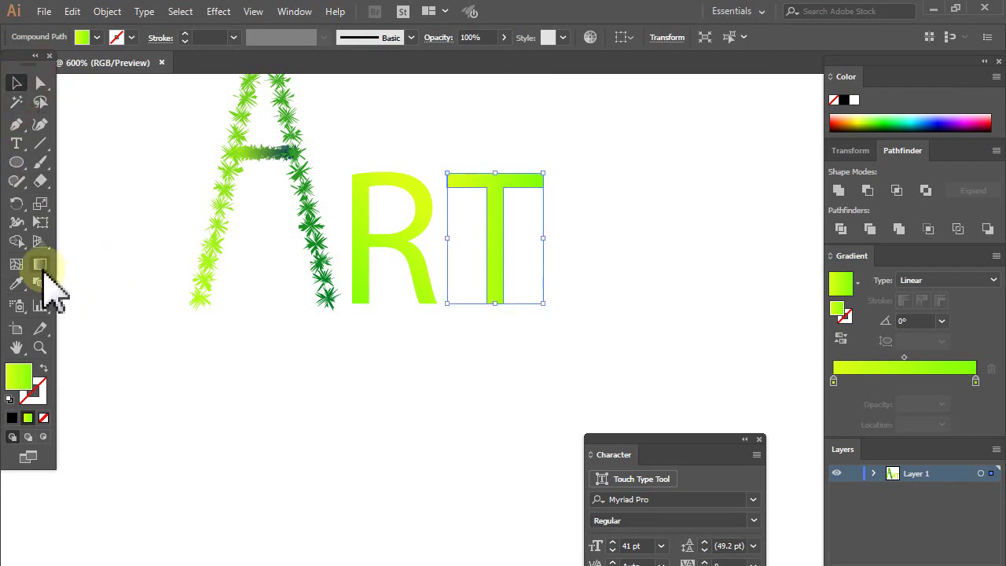
click(41, 268)
drag(517, 226, 508, 336)
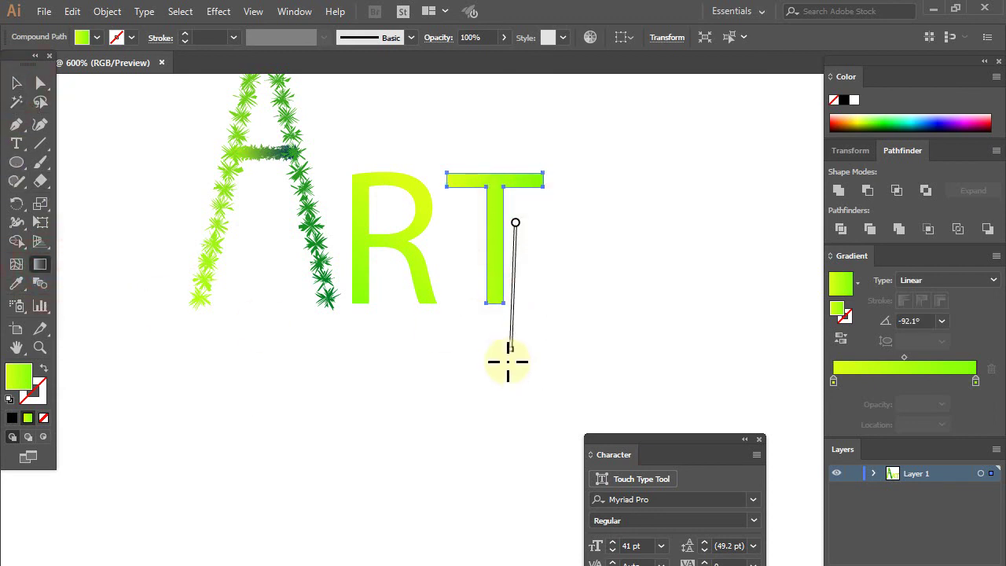
drag(538, 234, 543, 385)
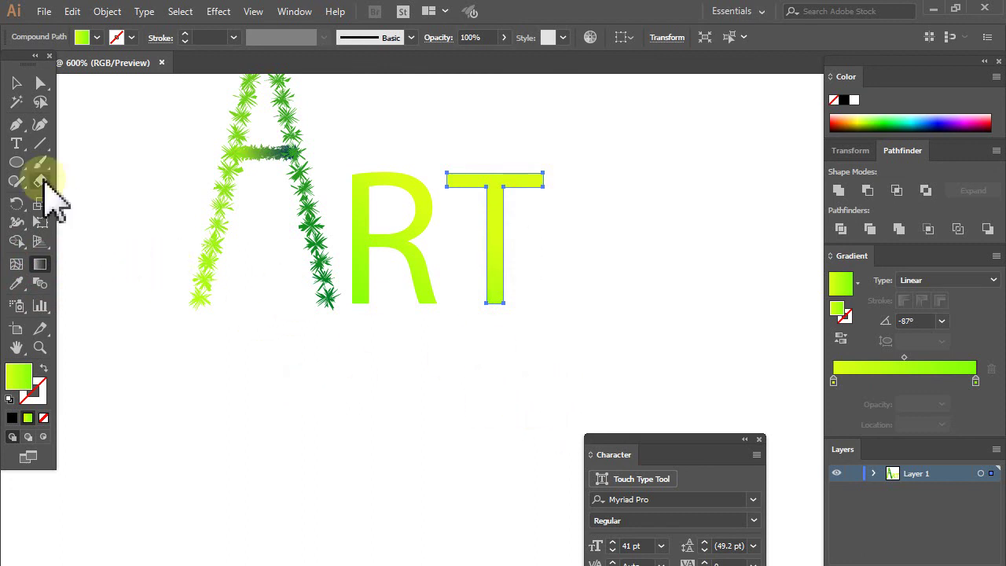
click(16, 82)
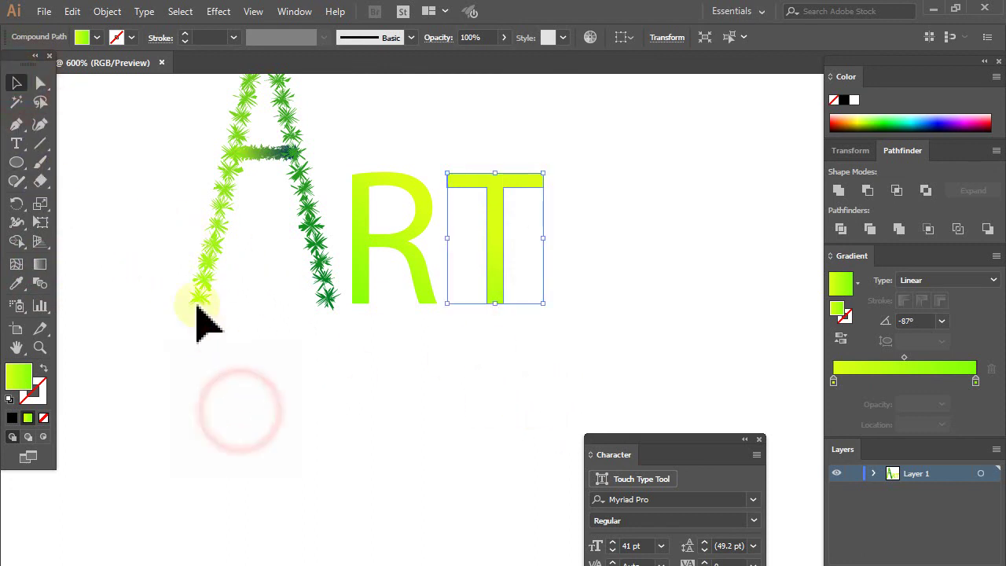
drag(147, 248, 491, 377)
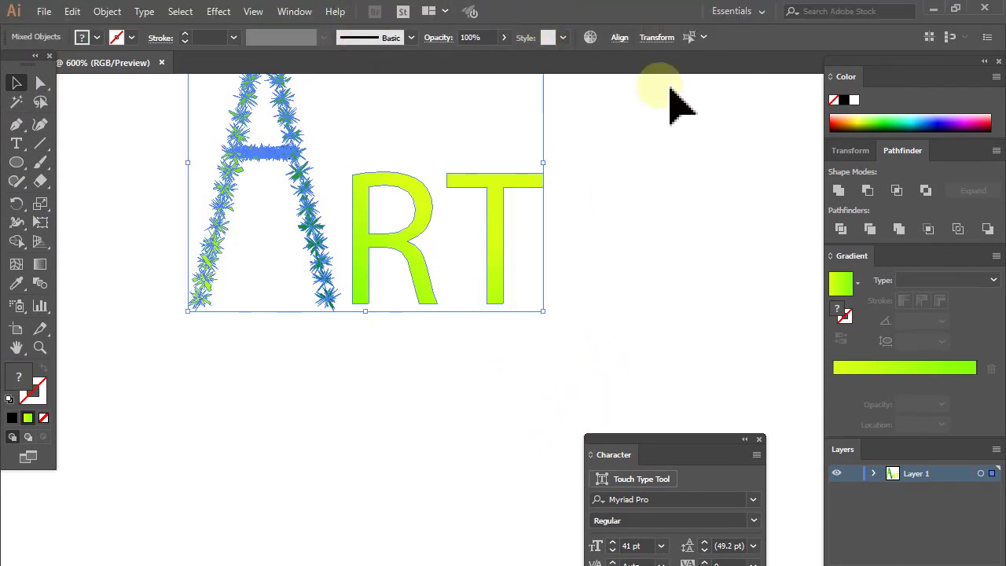
Bottom-align R and T with the A, dock the Character panel, and deselect ART
click(618, 38)
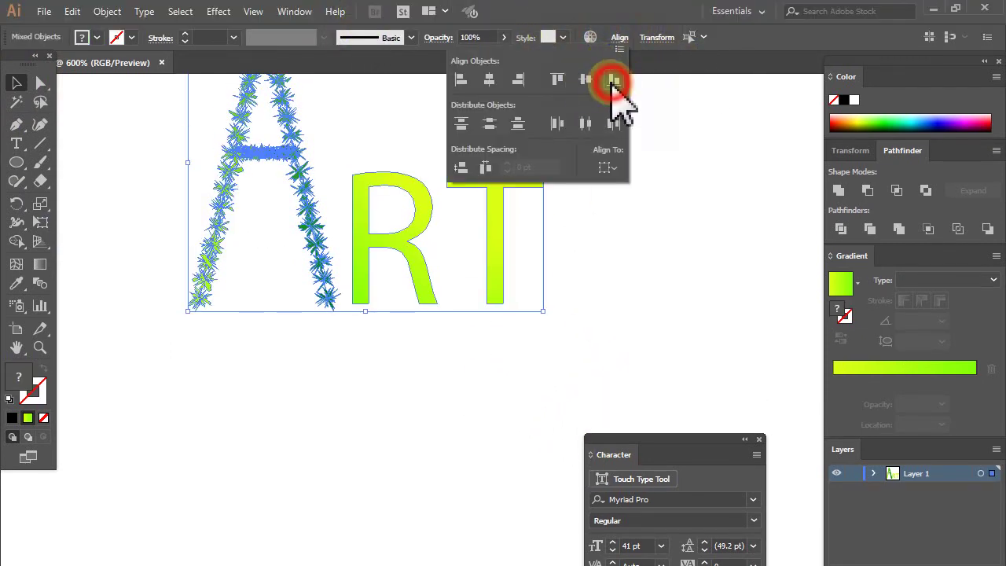
click(613, 80)
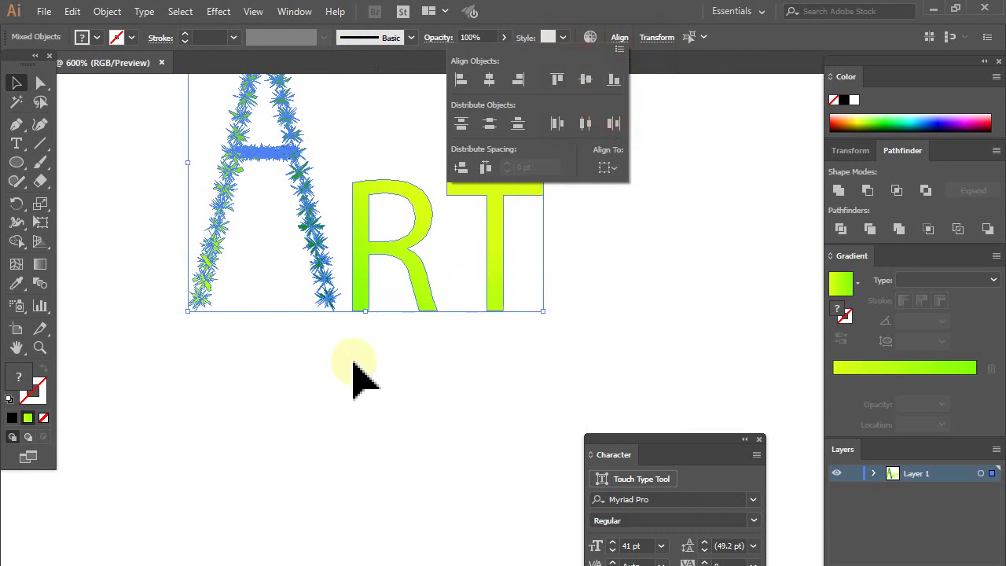
click(352, 376)
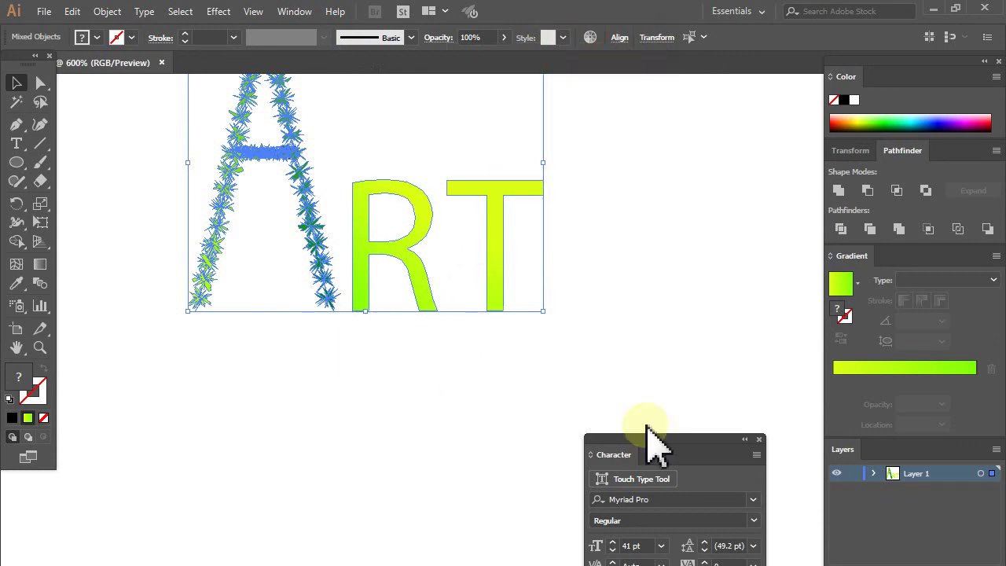
key(ctrl+minus)
mouse_move(653, 438)
mouse_down()
mouse_move(920, 432)
mouse_move(912, 428)
mouse_up()
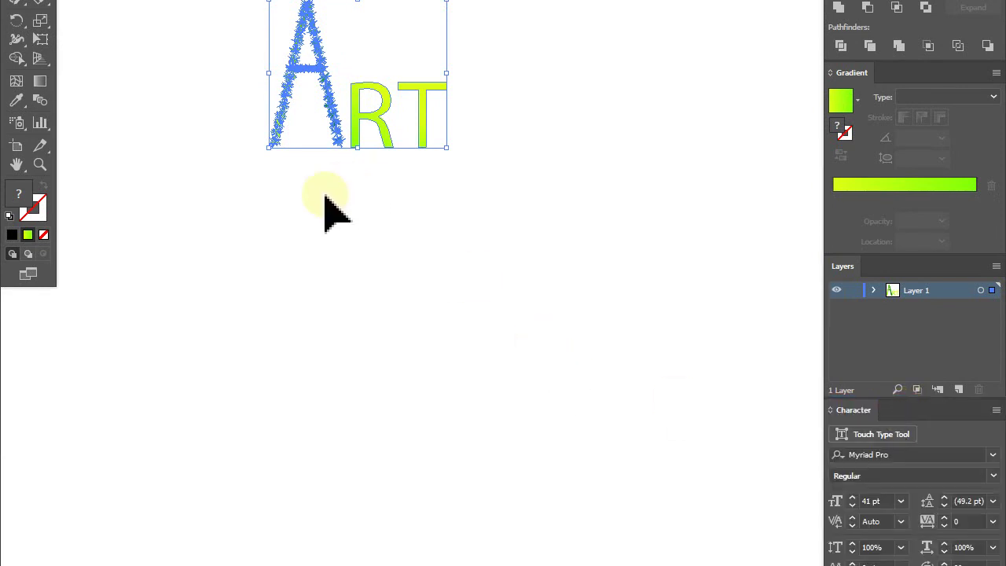
scroll(330, 209, down, 1)
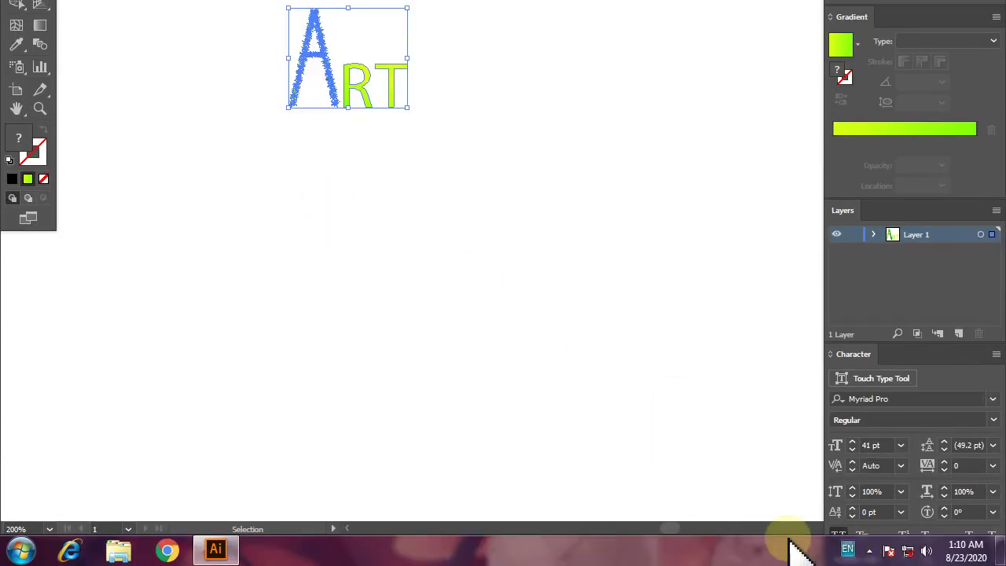
click(252, 209)
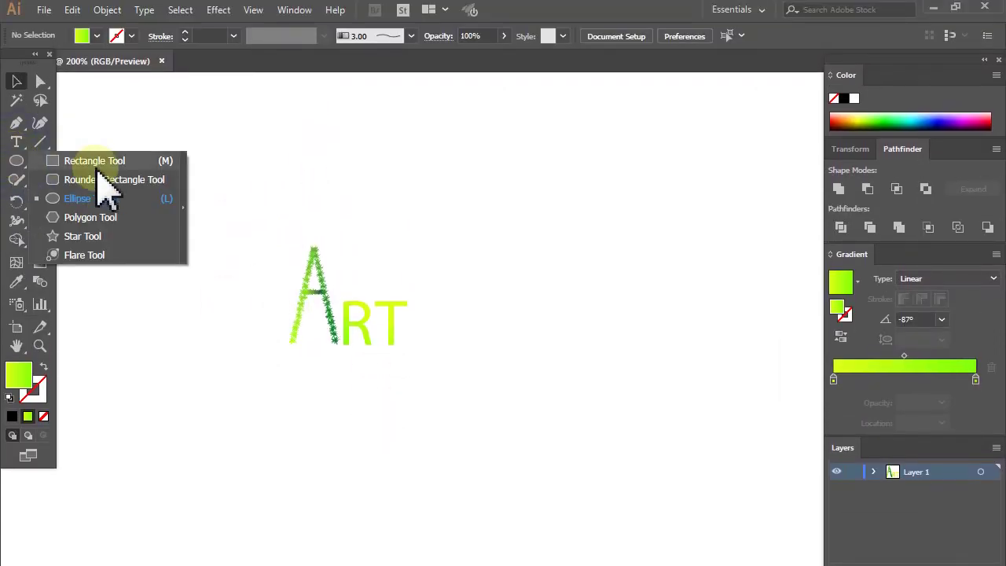
Draw a large yellow-green gradient rectangle and resize it to fit inside the artboard
click(94, 161)
mouse_move(81, 128)
mouse_down()
mouse_move(531, 425)
mouse_move(619, 425)
mouse_up()
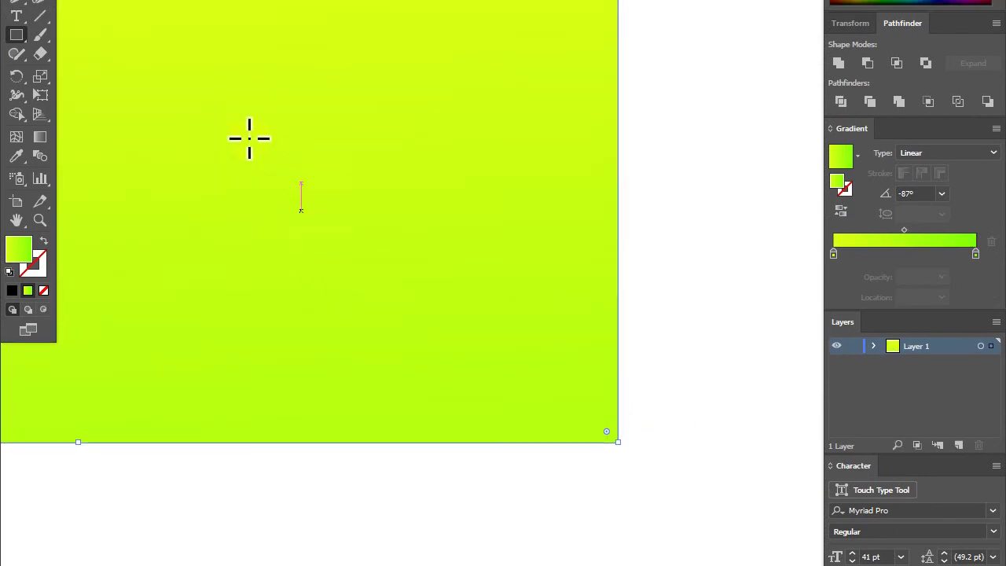
click(16, 83)
mouse_move(291, 232)
mouse_down()
mouse_move(430, 323)
mouse_move(406, 310)
mouse_up()
key(ctrl+minus)
key(ctrl+minus)
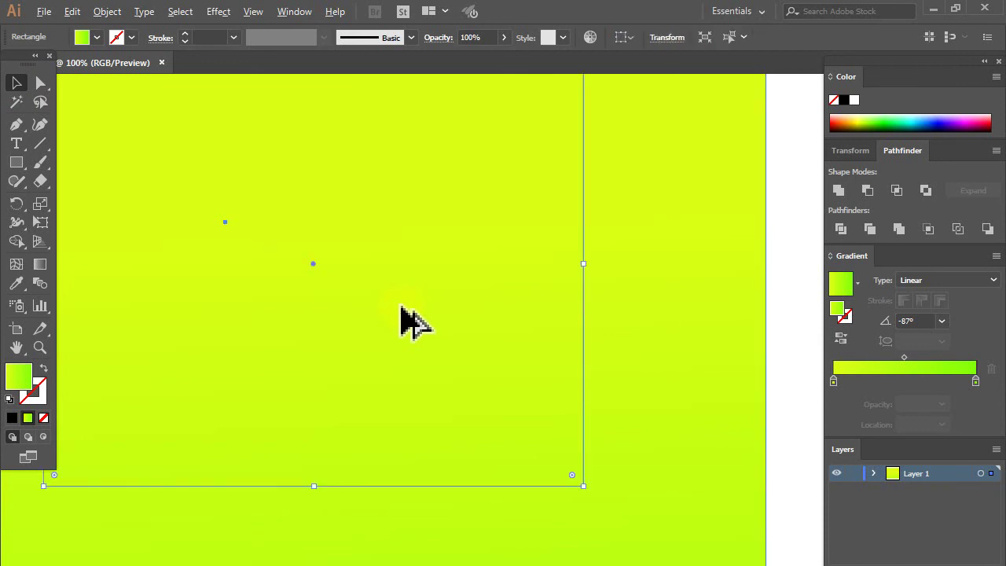
key(ctrl+minus)
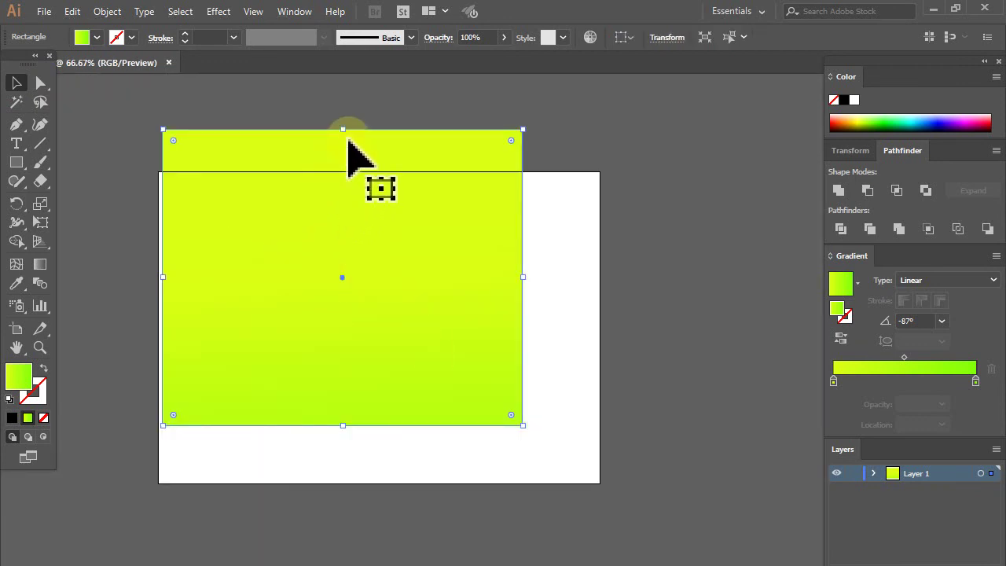
drag(163, 129, 231, 249)
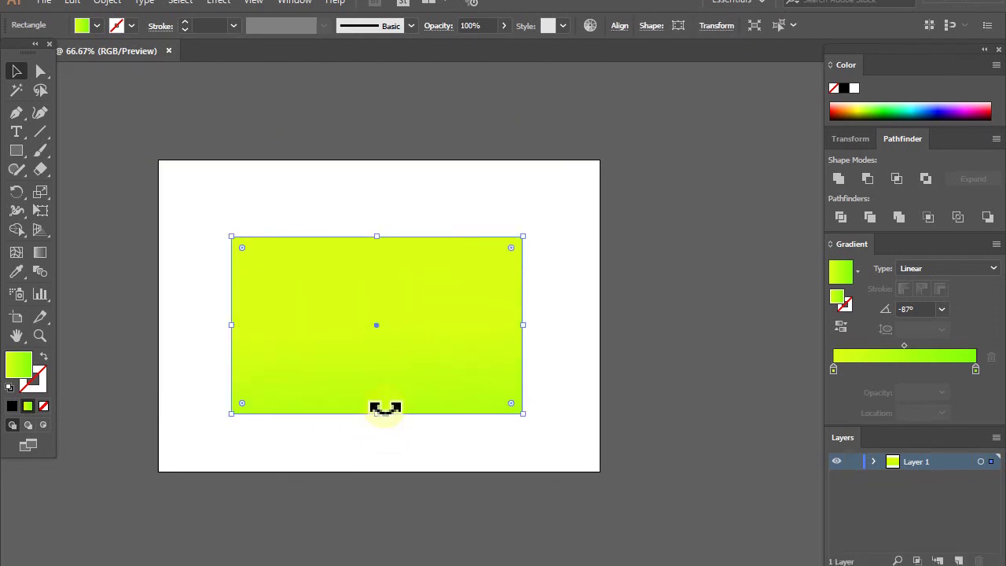
Send the rectangle behind the ART lettering and fill it with solid dark maroon
right_click(336, 305)
mouse_move(385, 322)
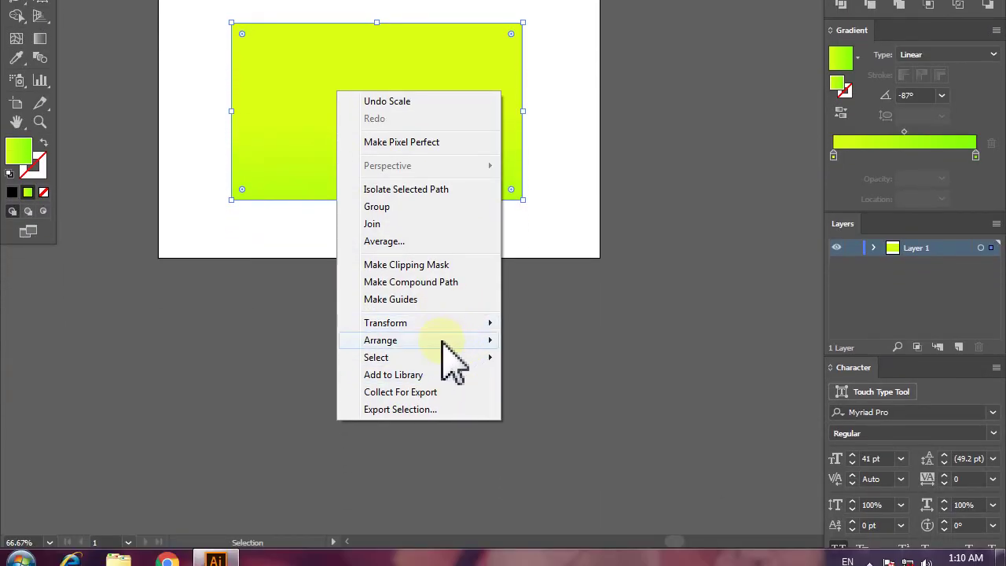
mouse_move(380, 341)
click(572, 392)
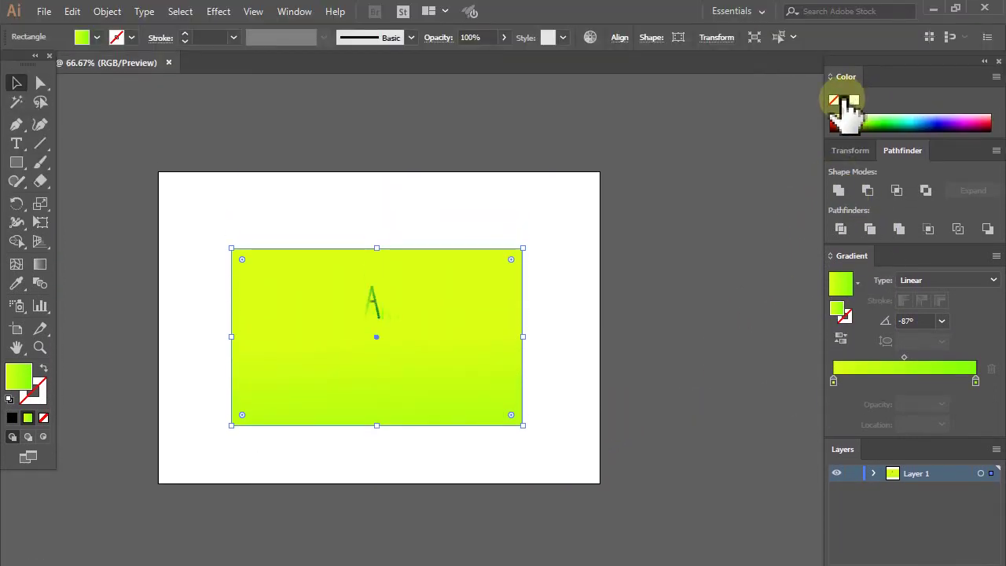
click(903, 122)
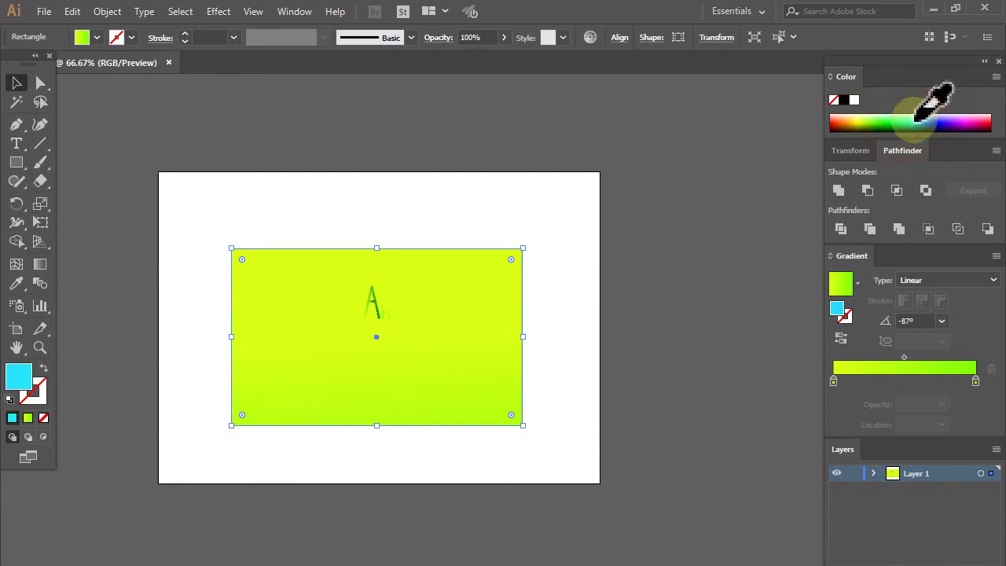
drag(12, 417, 404, 353)
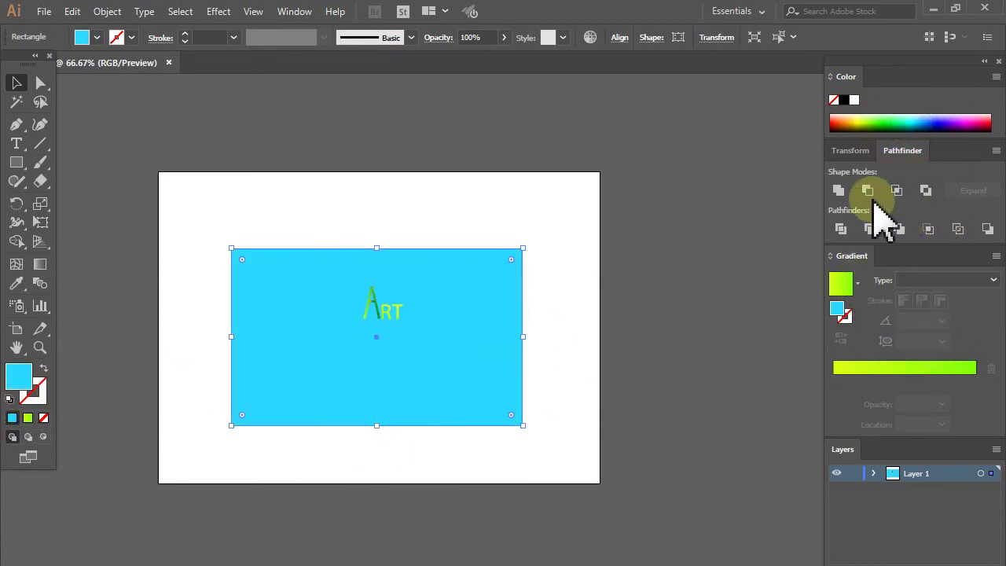
click(832, 124)
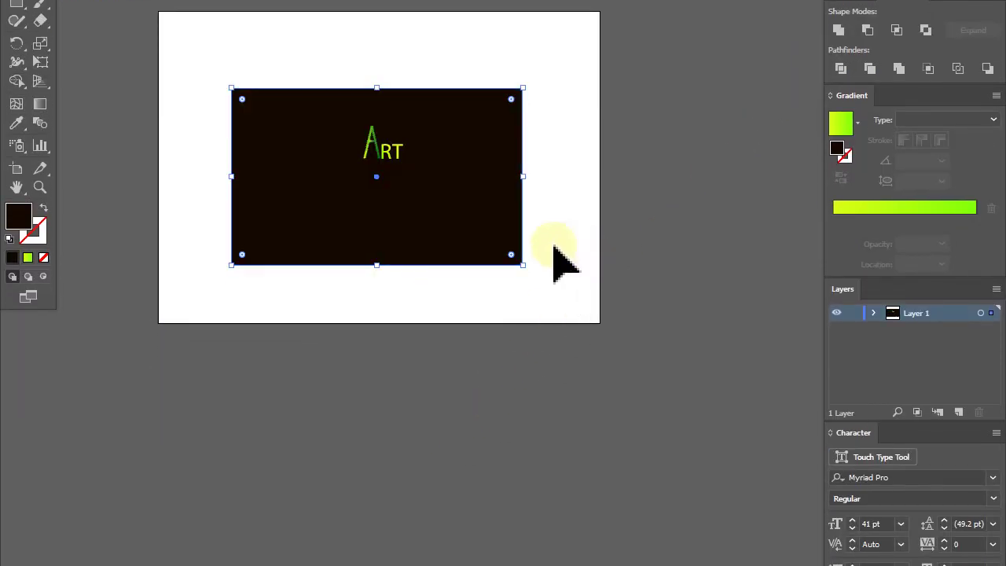
click(381, 176)
click(381, 176)
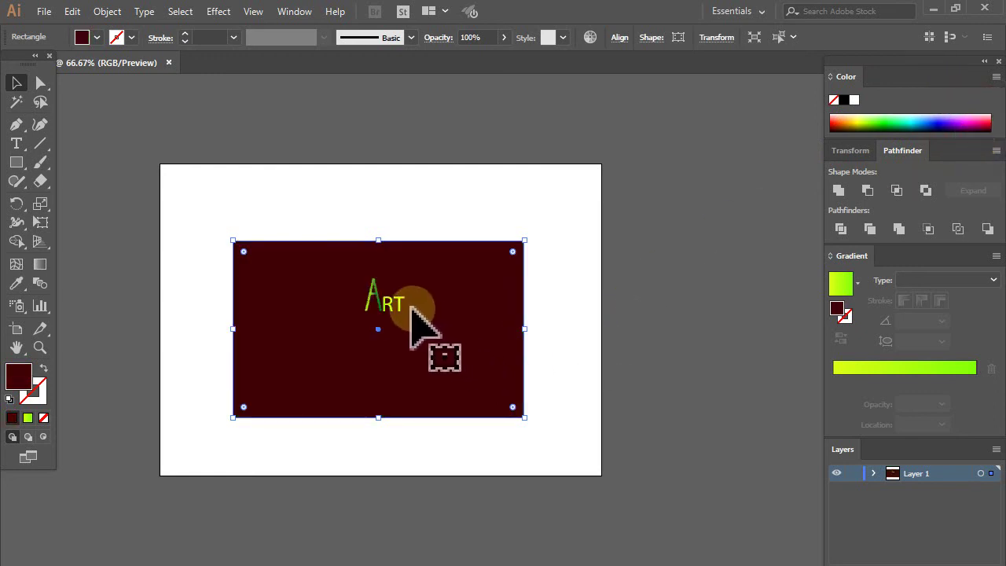
Lock the maroon rectangle with Object > Lock > Selection
click(146, 12)
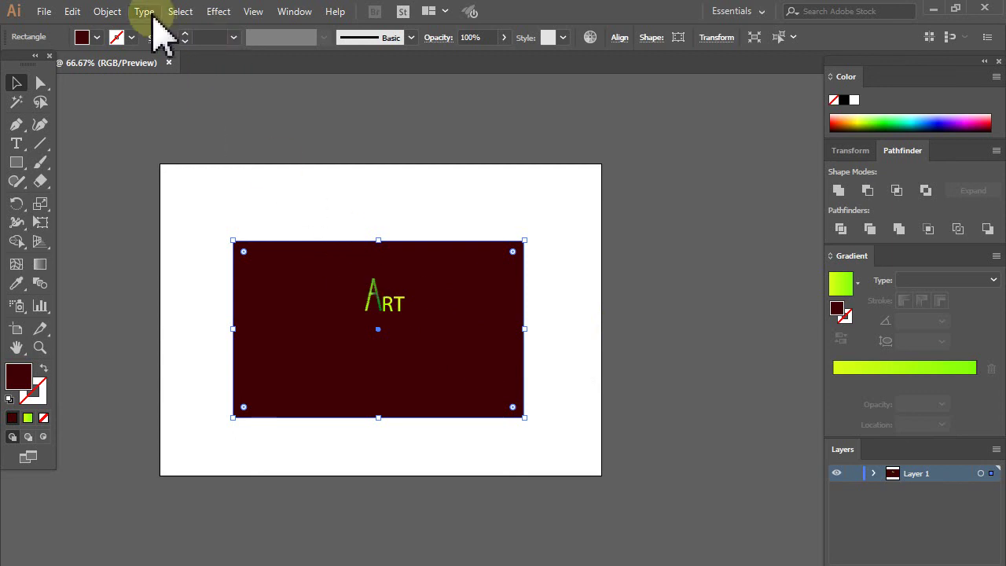
click(110, 13)
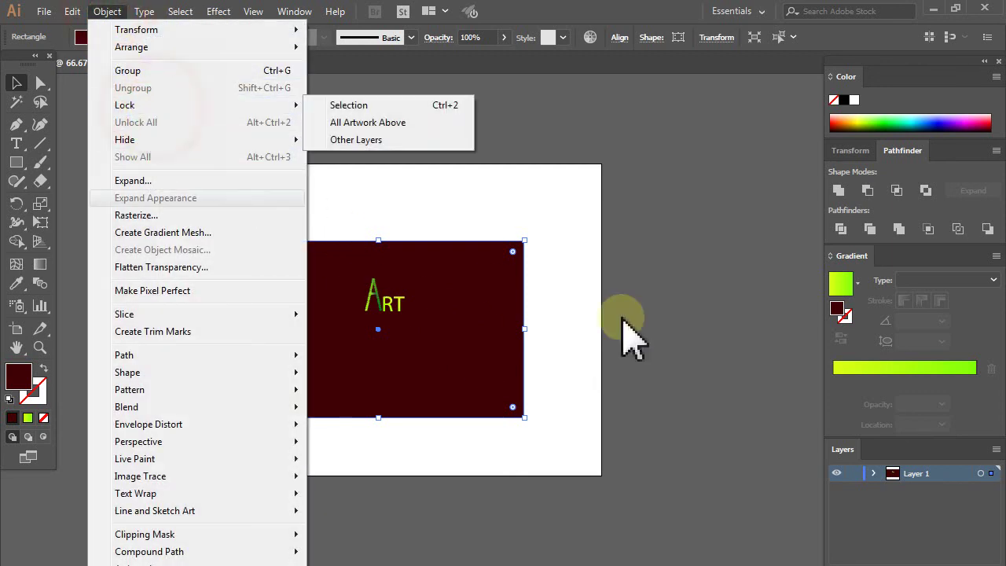
click(384, 110)
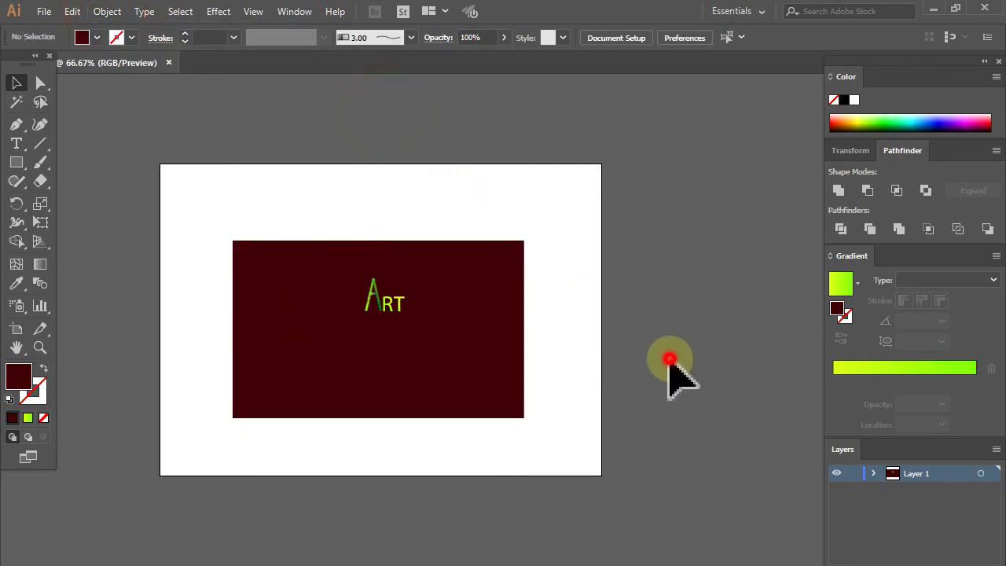
Move the ART lettering about 70 pt left and 72 pt down on the background
scroll(374, 331, up, 2)
drag(332, 201, 537, 366)
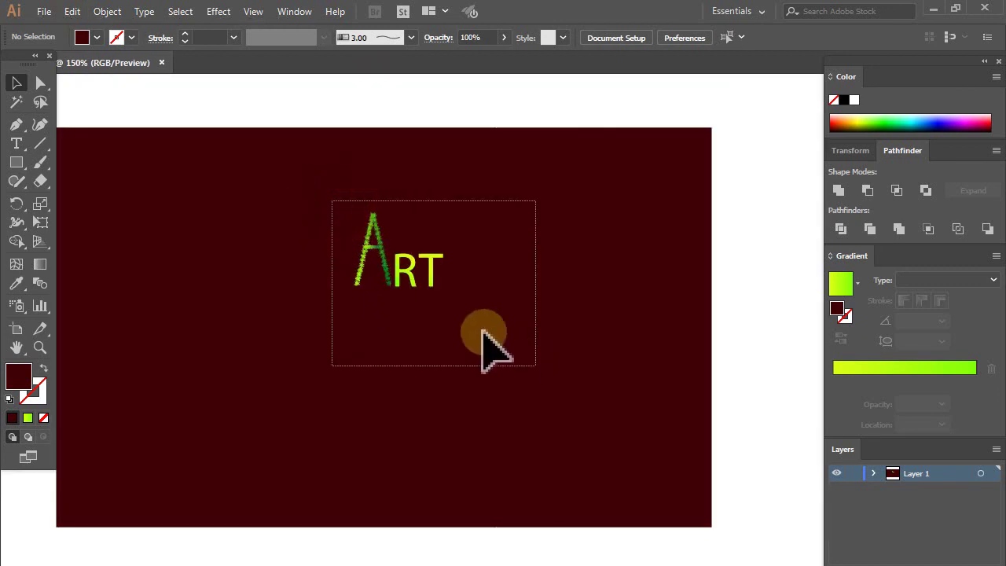
drag(400, 273, 367, 385)
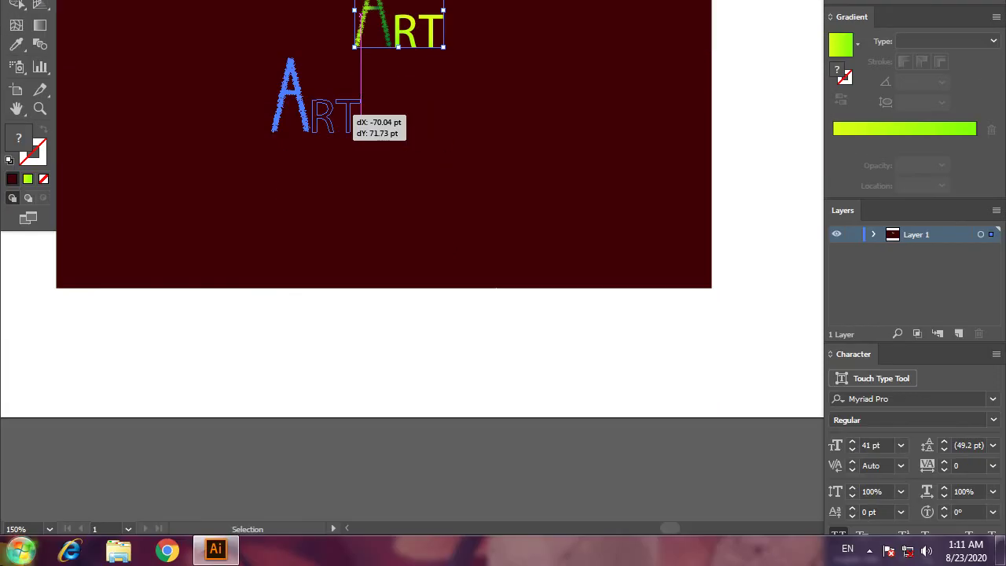
drag(354, 118, 353, 118)
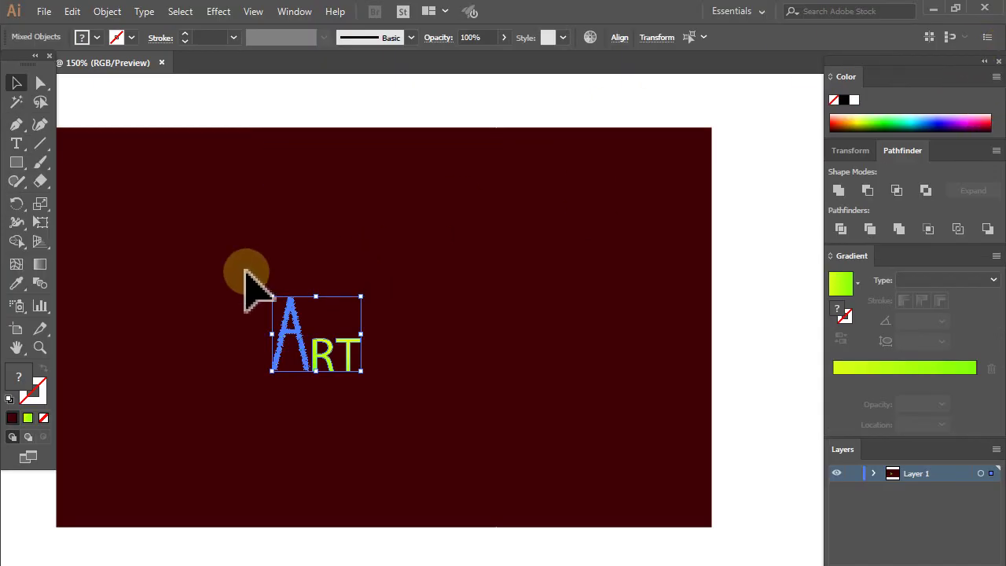
Scale the ART lettering up to about 326 × 272 pt and deselect to preview it
drag(360, 371, 500, 429)
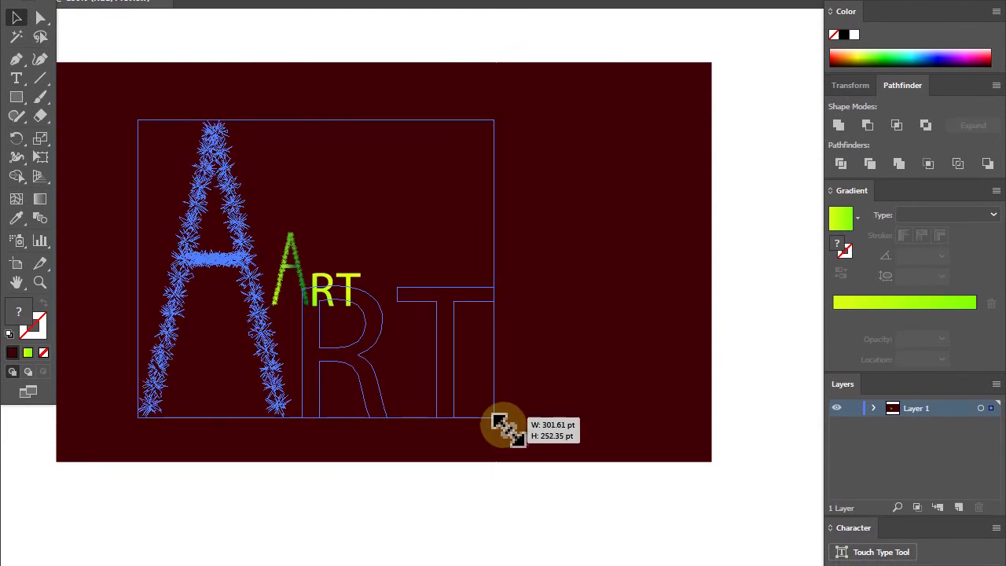
mouse_move(497, 427)
mouse_down()
mouse_move(515, 426)
mouse_move(211, 369)
mouse_up()
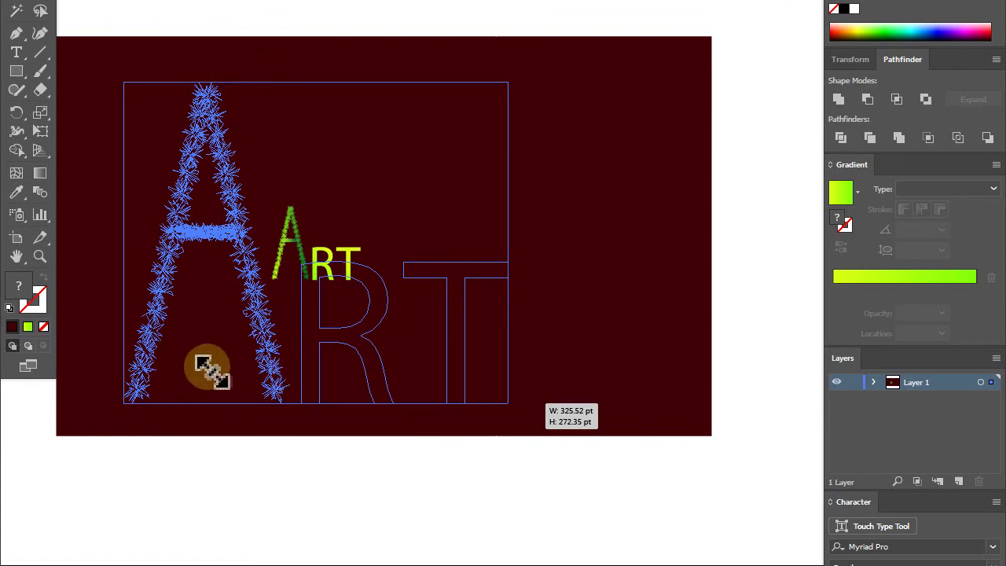
drag(209, 366, 210, 368)
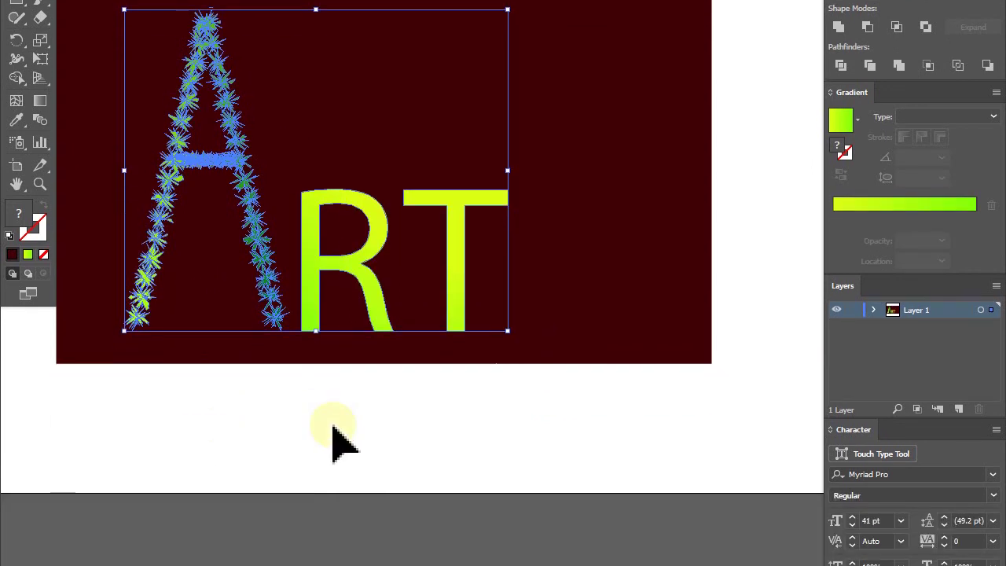
click(297, 422)
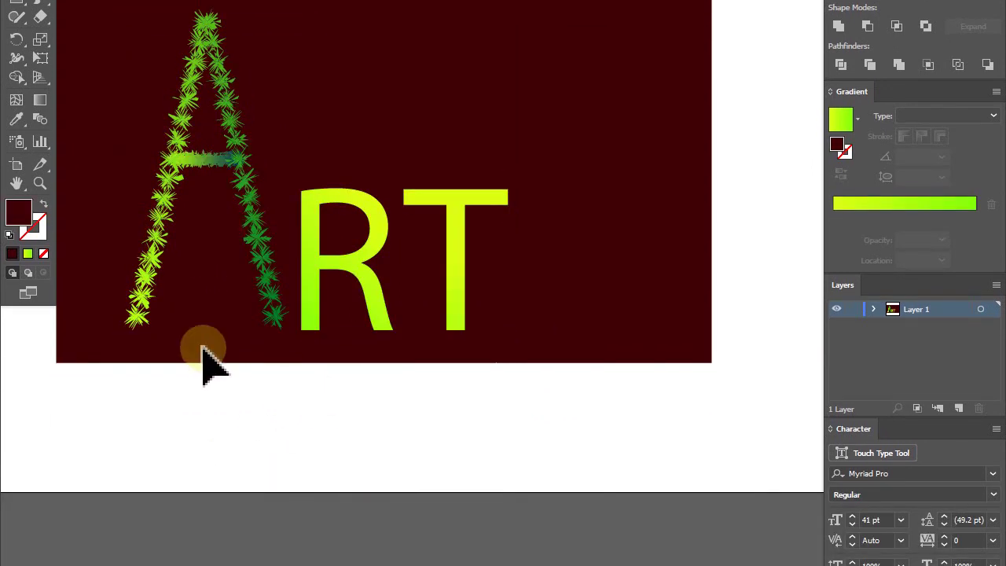
mouse_move(200, 161)
mouse_down()
mouse_move(195, 169)
mouse_move(206, 162)
mouse_up()
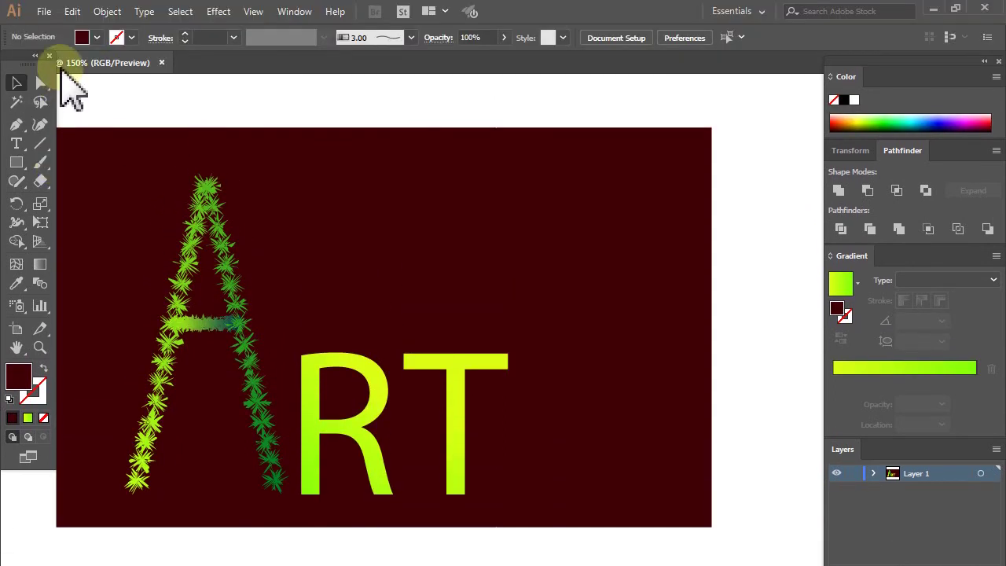